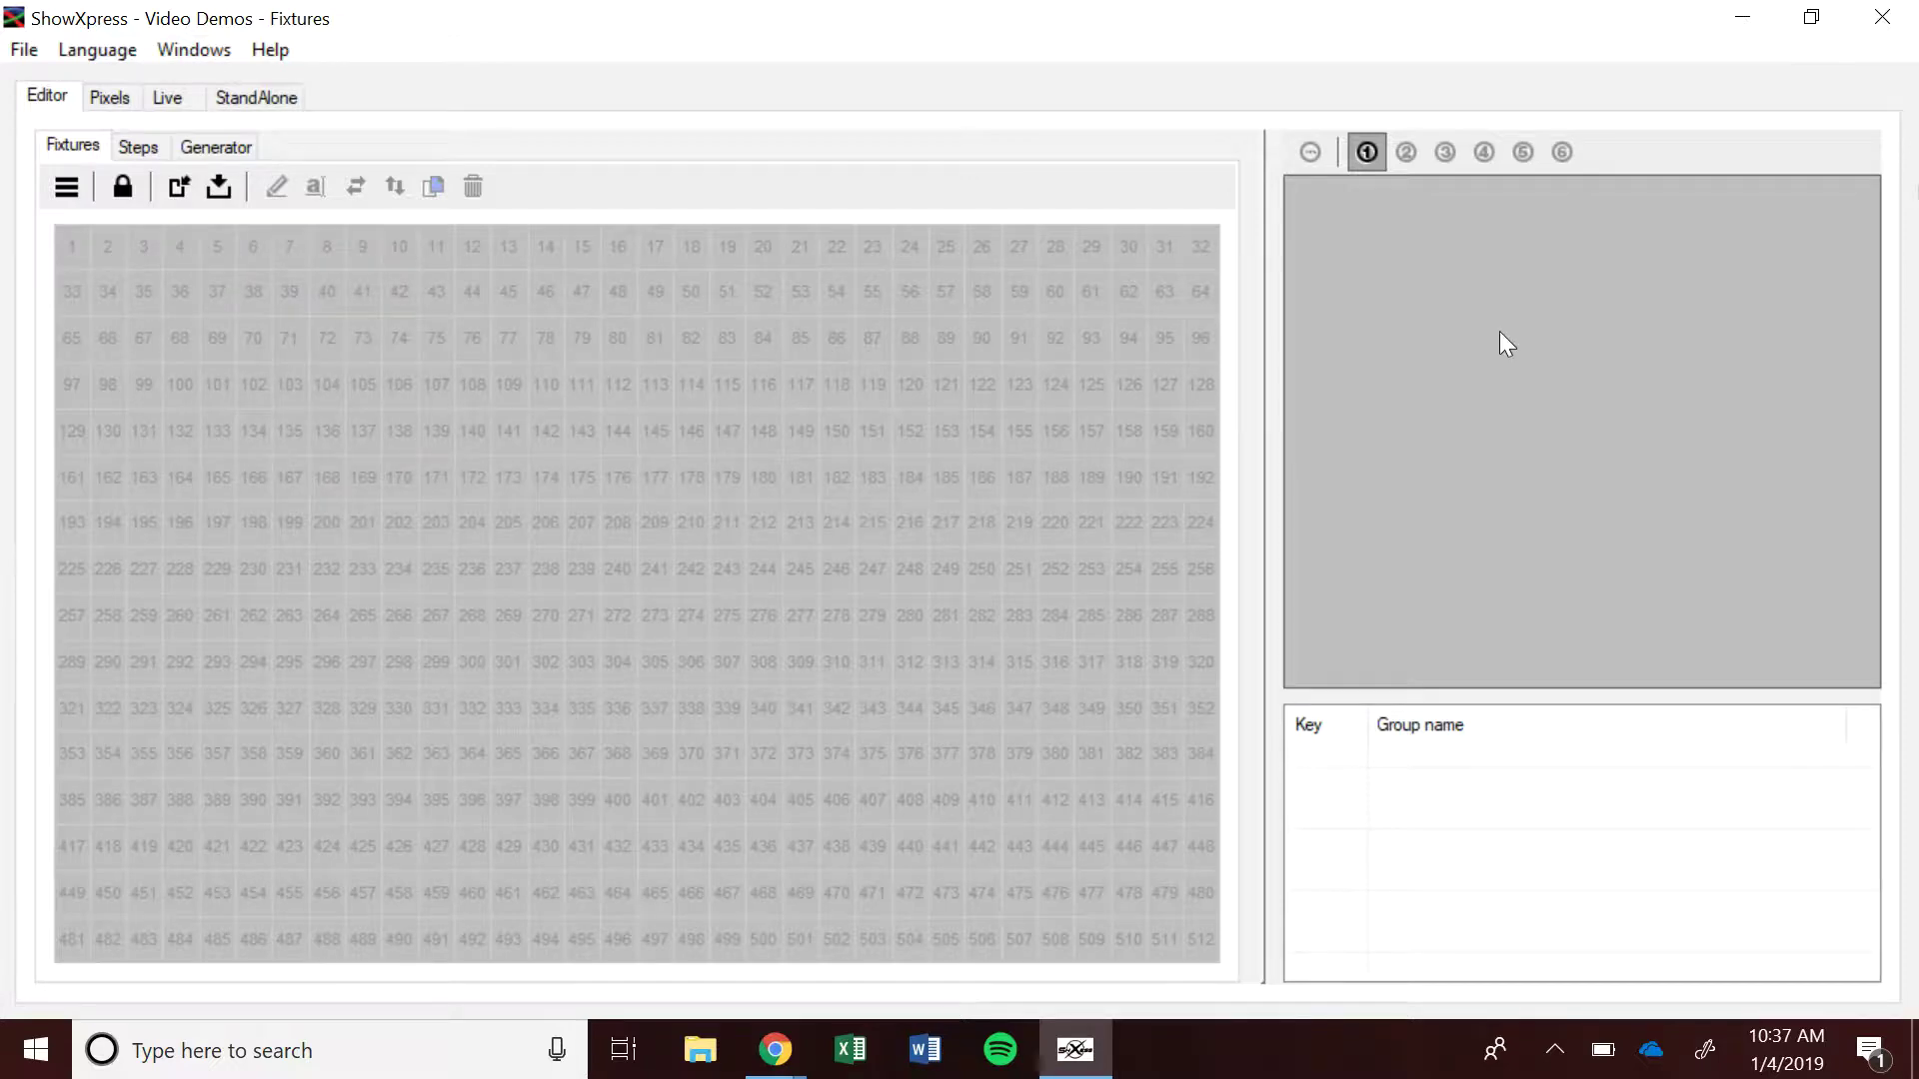
Step: Start adding fixtures and select the Chauvet DJ Freedom Par Hex 4 (12CH) from the fixture bank
click(184, 184)
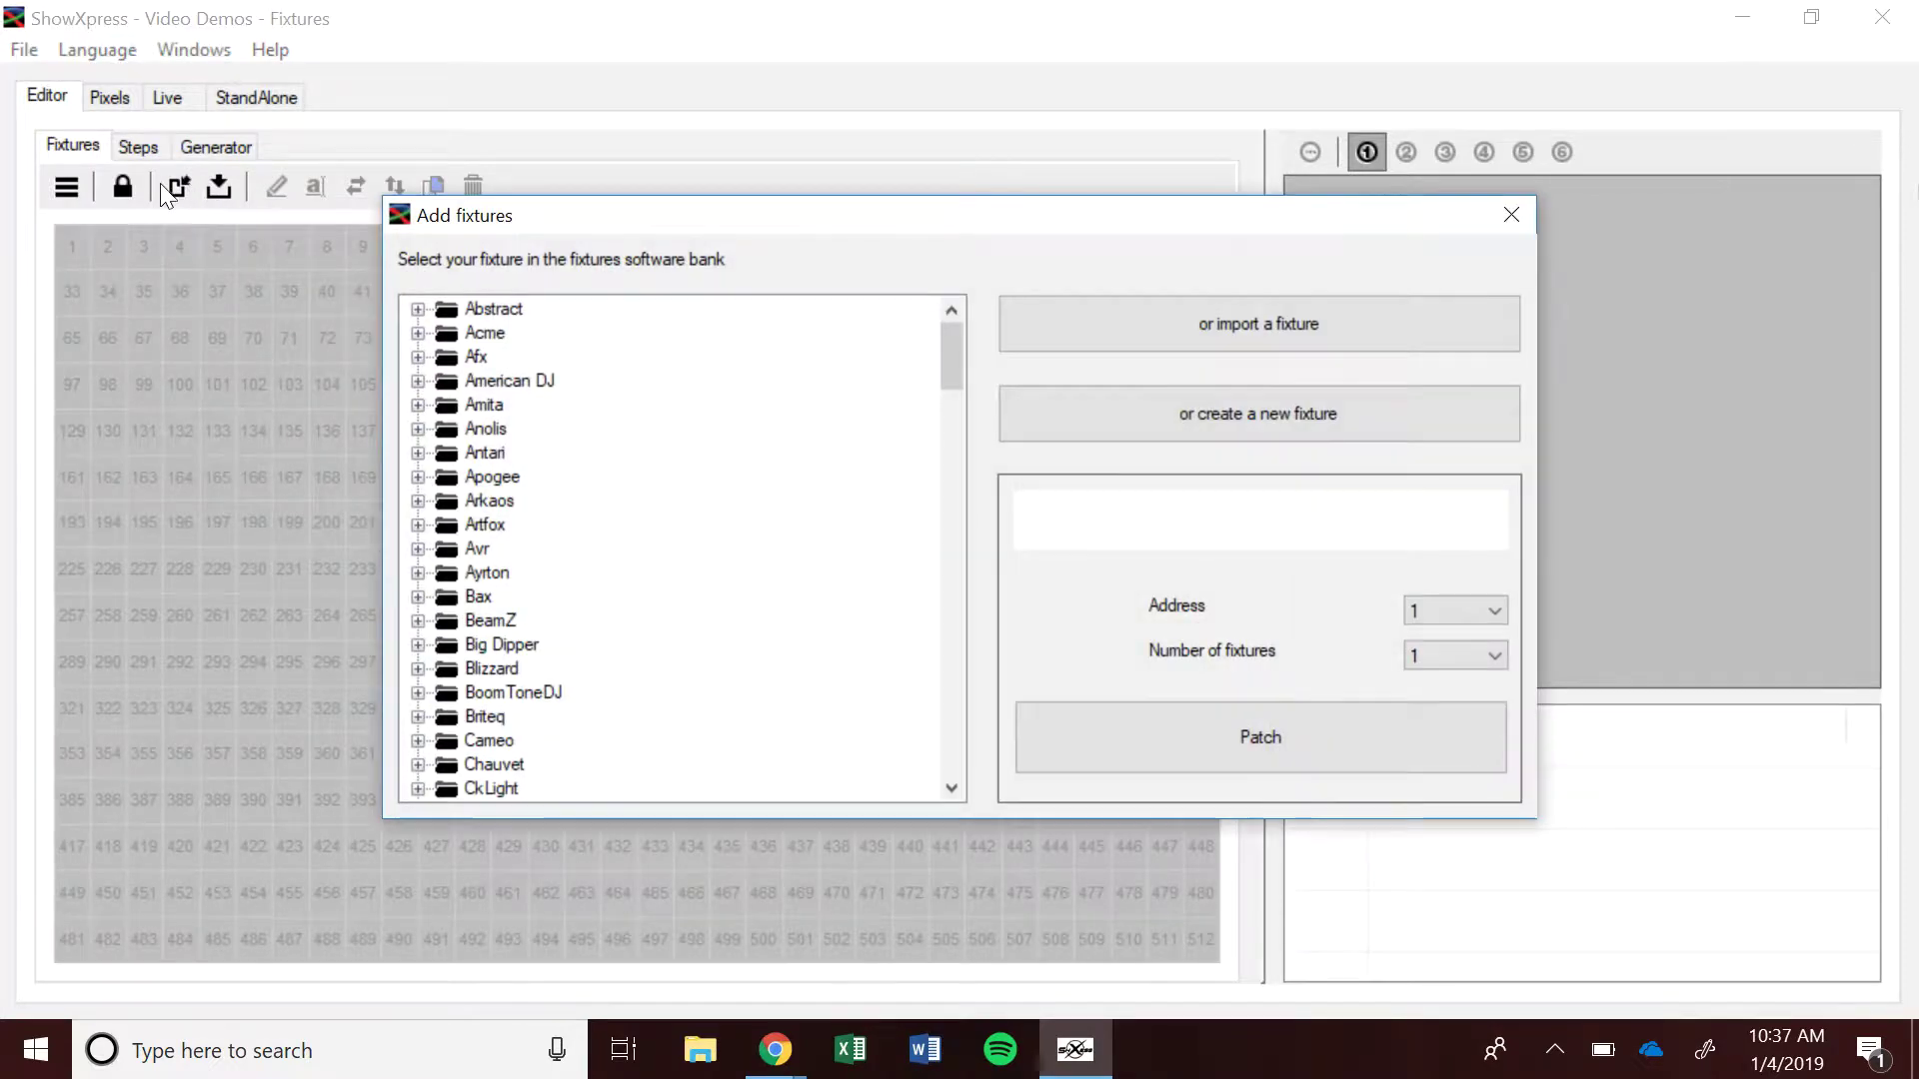
click(417, 764)
click(445, 741)
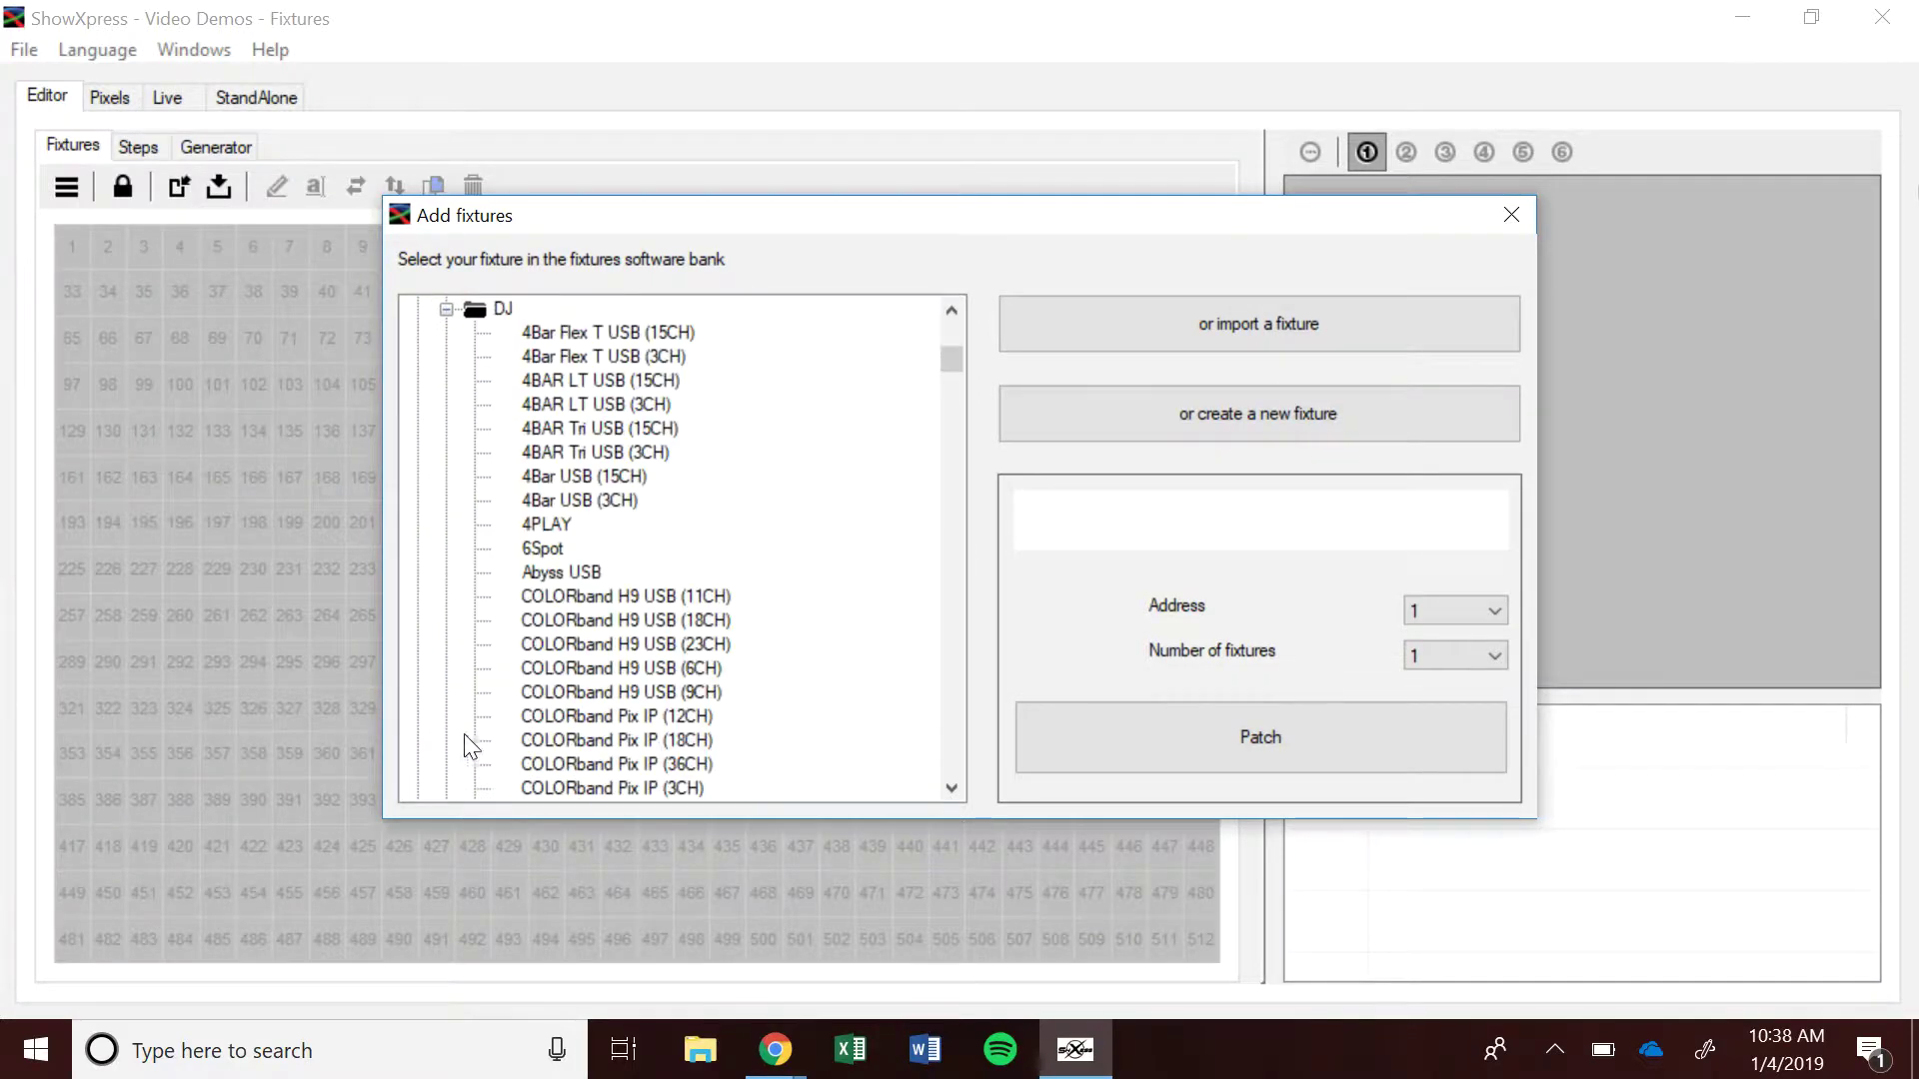
scroll(597, 669, down, 5)
scroll(596, 670, down, 15)
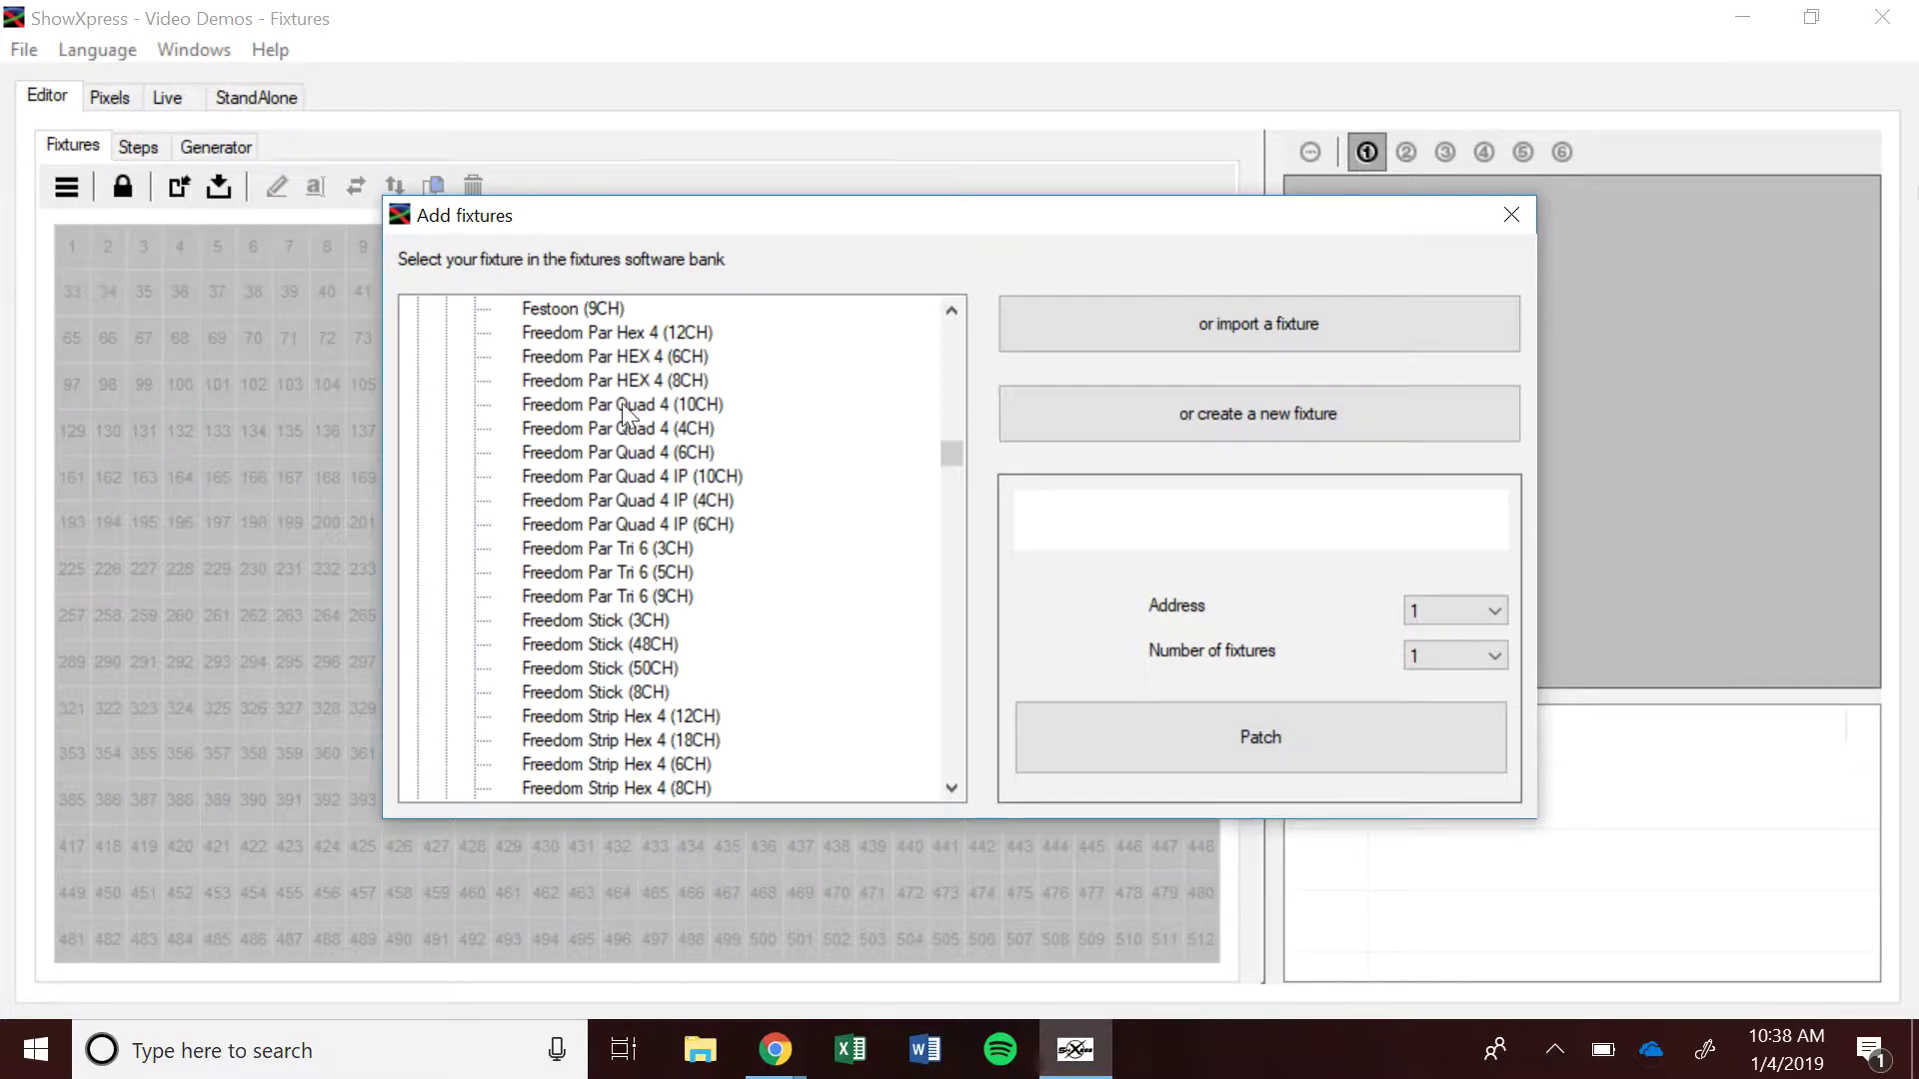
click(645, 336)
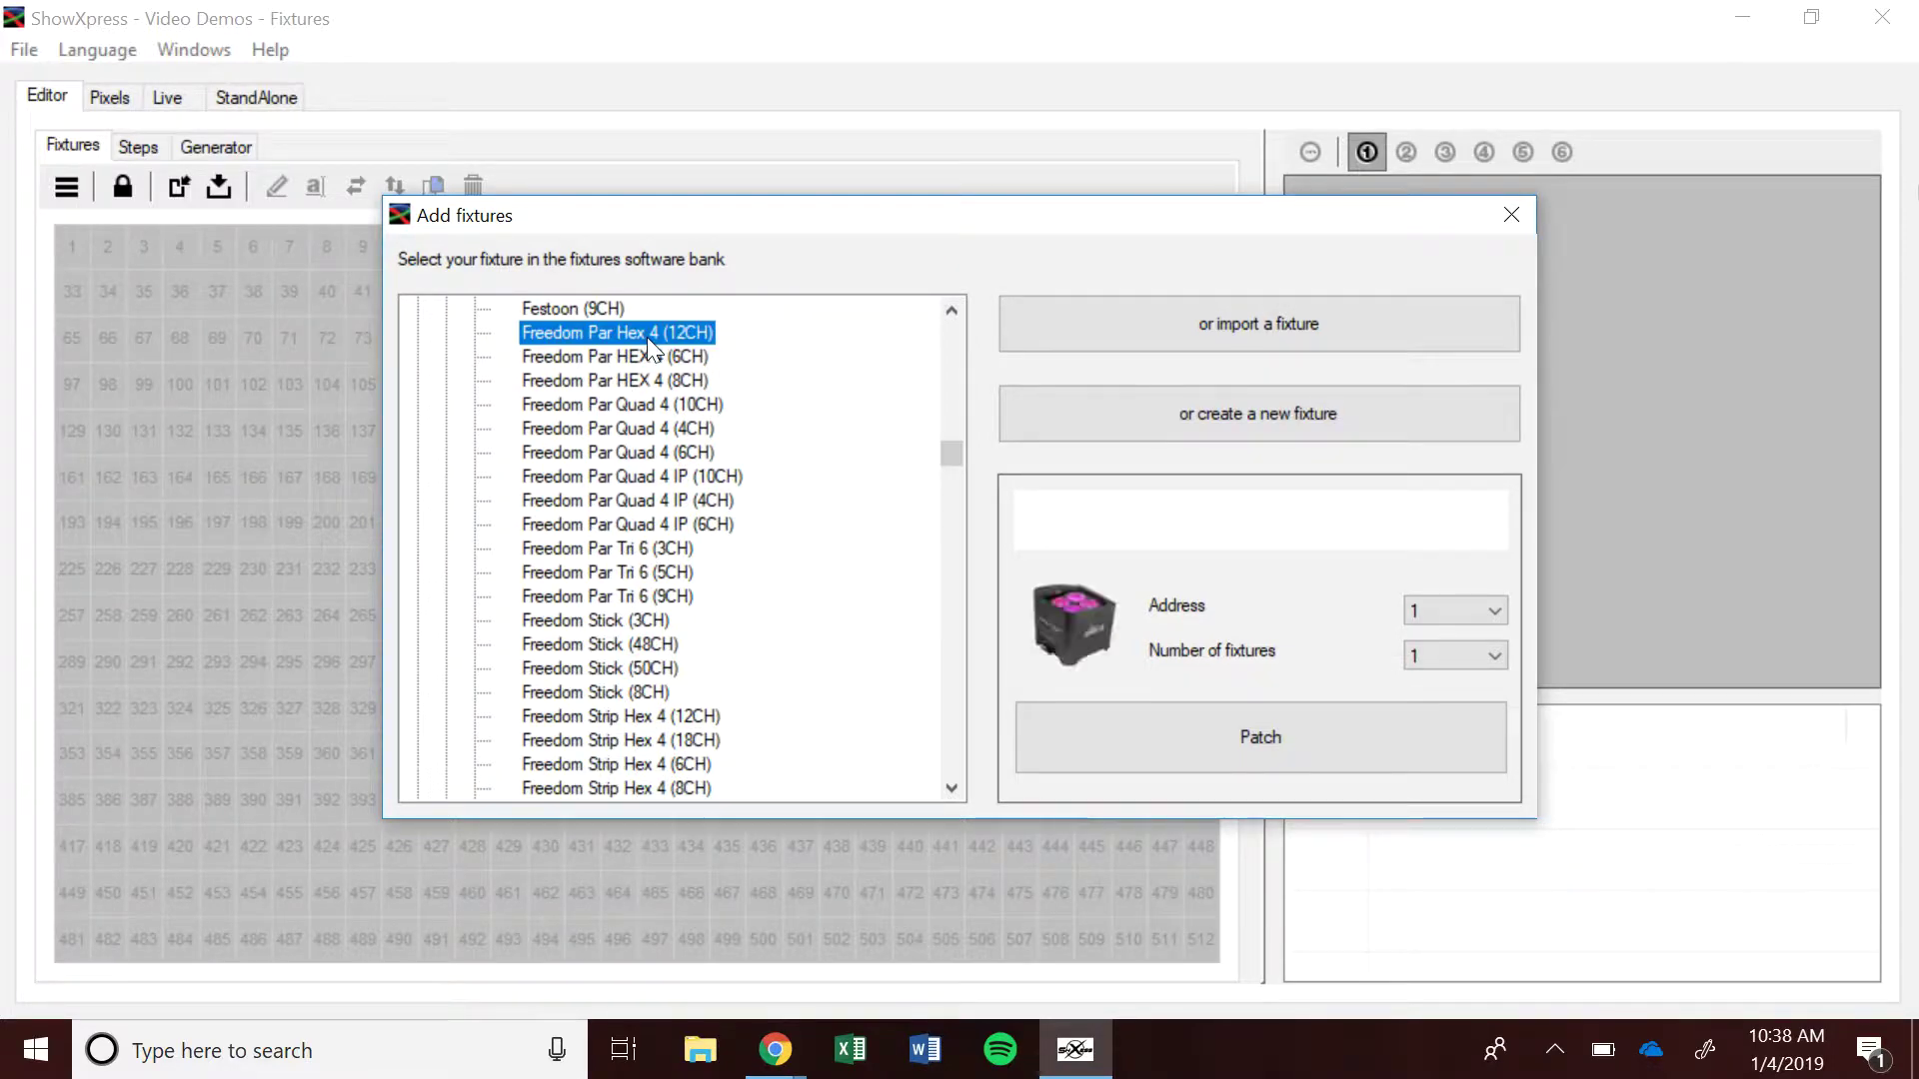
Step: Set the number of fixtures to 24 and patch them starting at address 1
click(1461, 655)
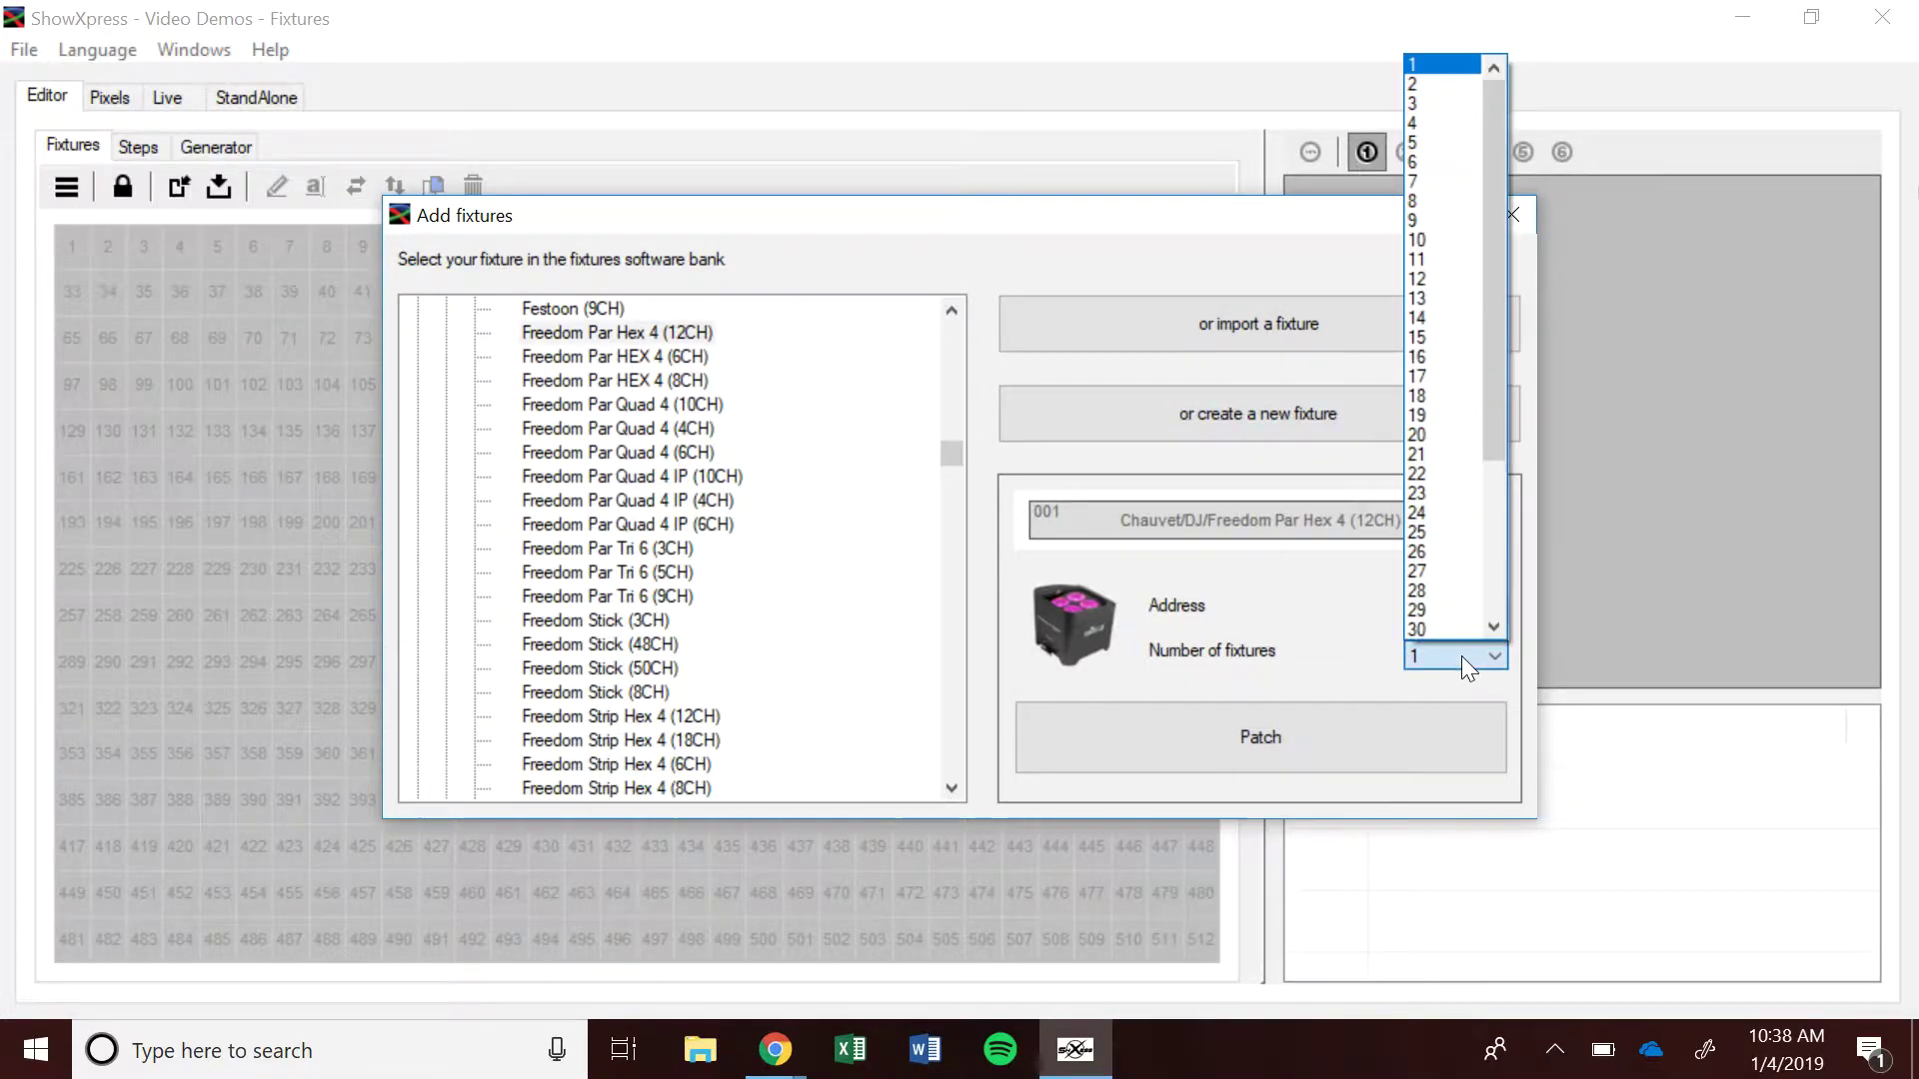
click(1214, 599)
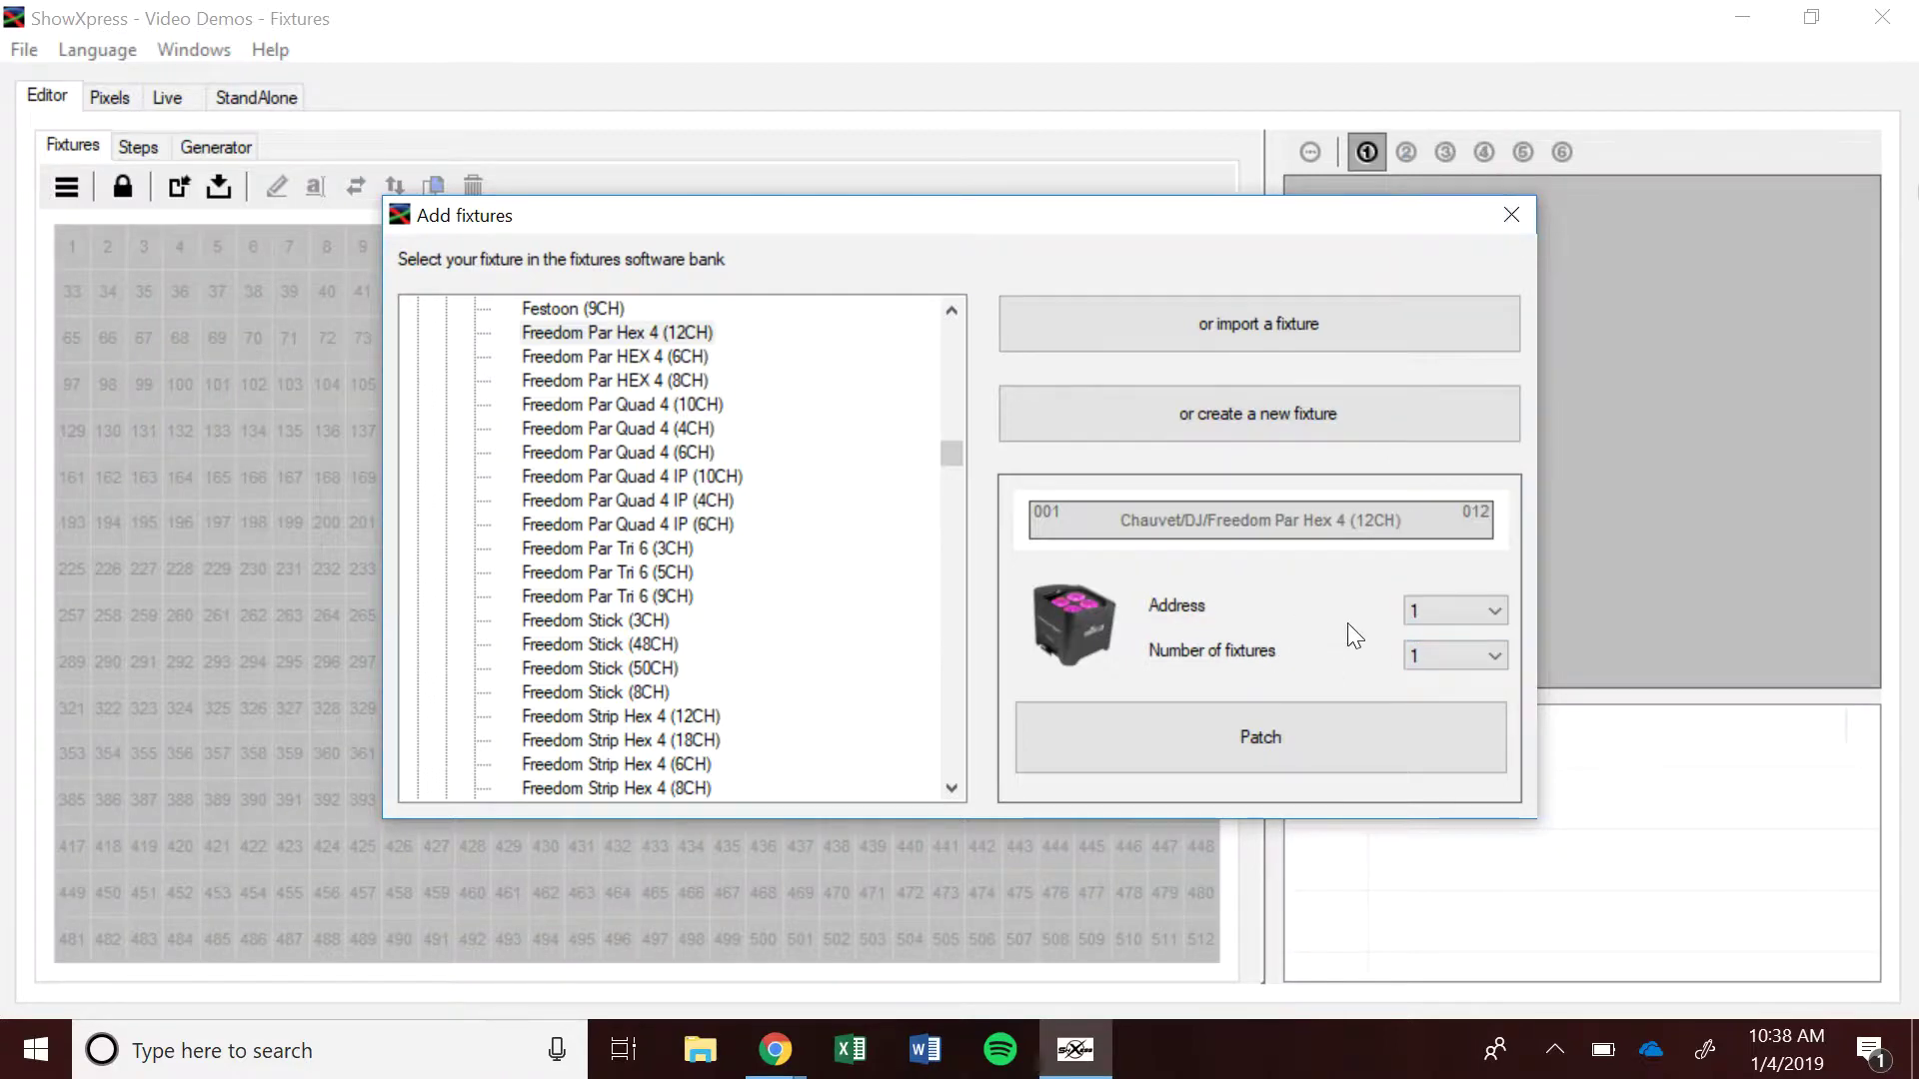
click(1449, 659)
click(1449, 518)
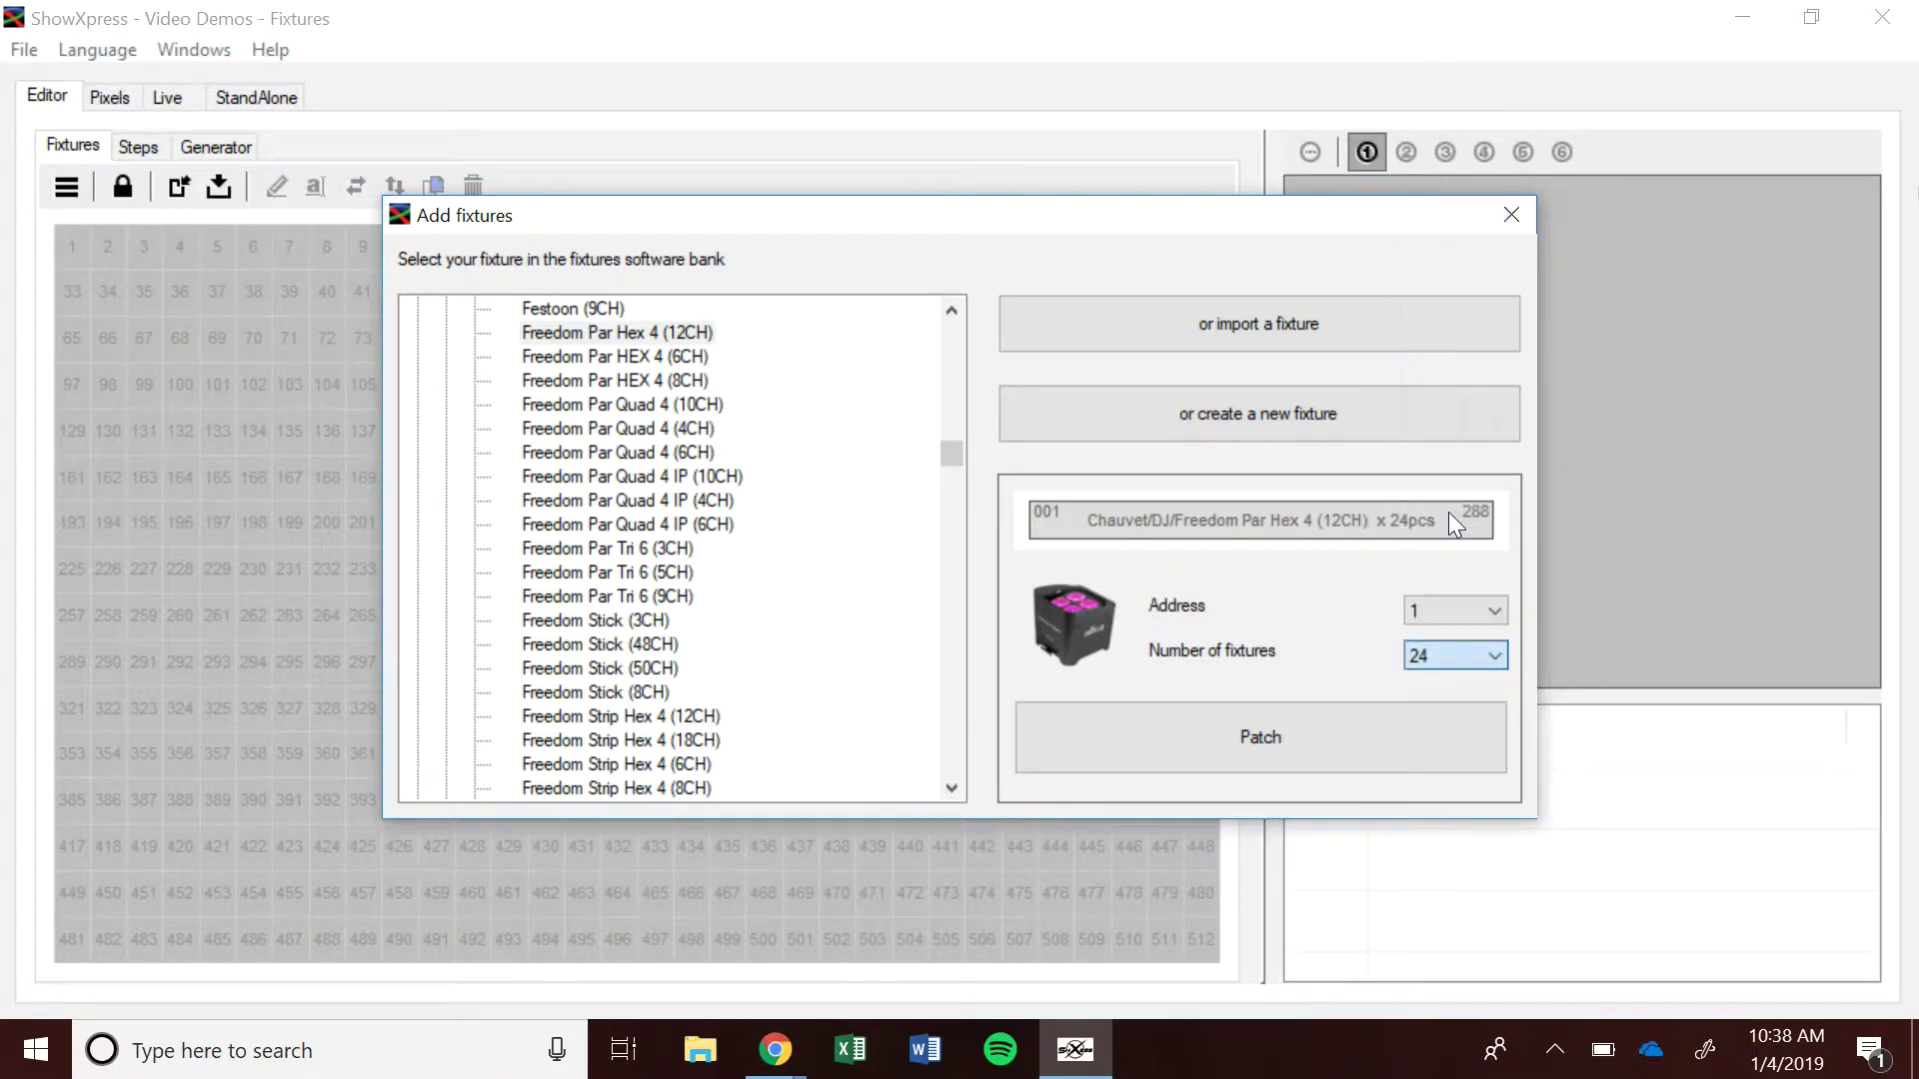
click(1393, 711)
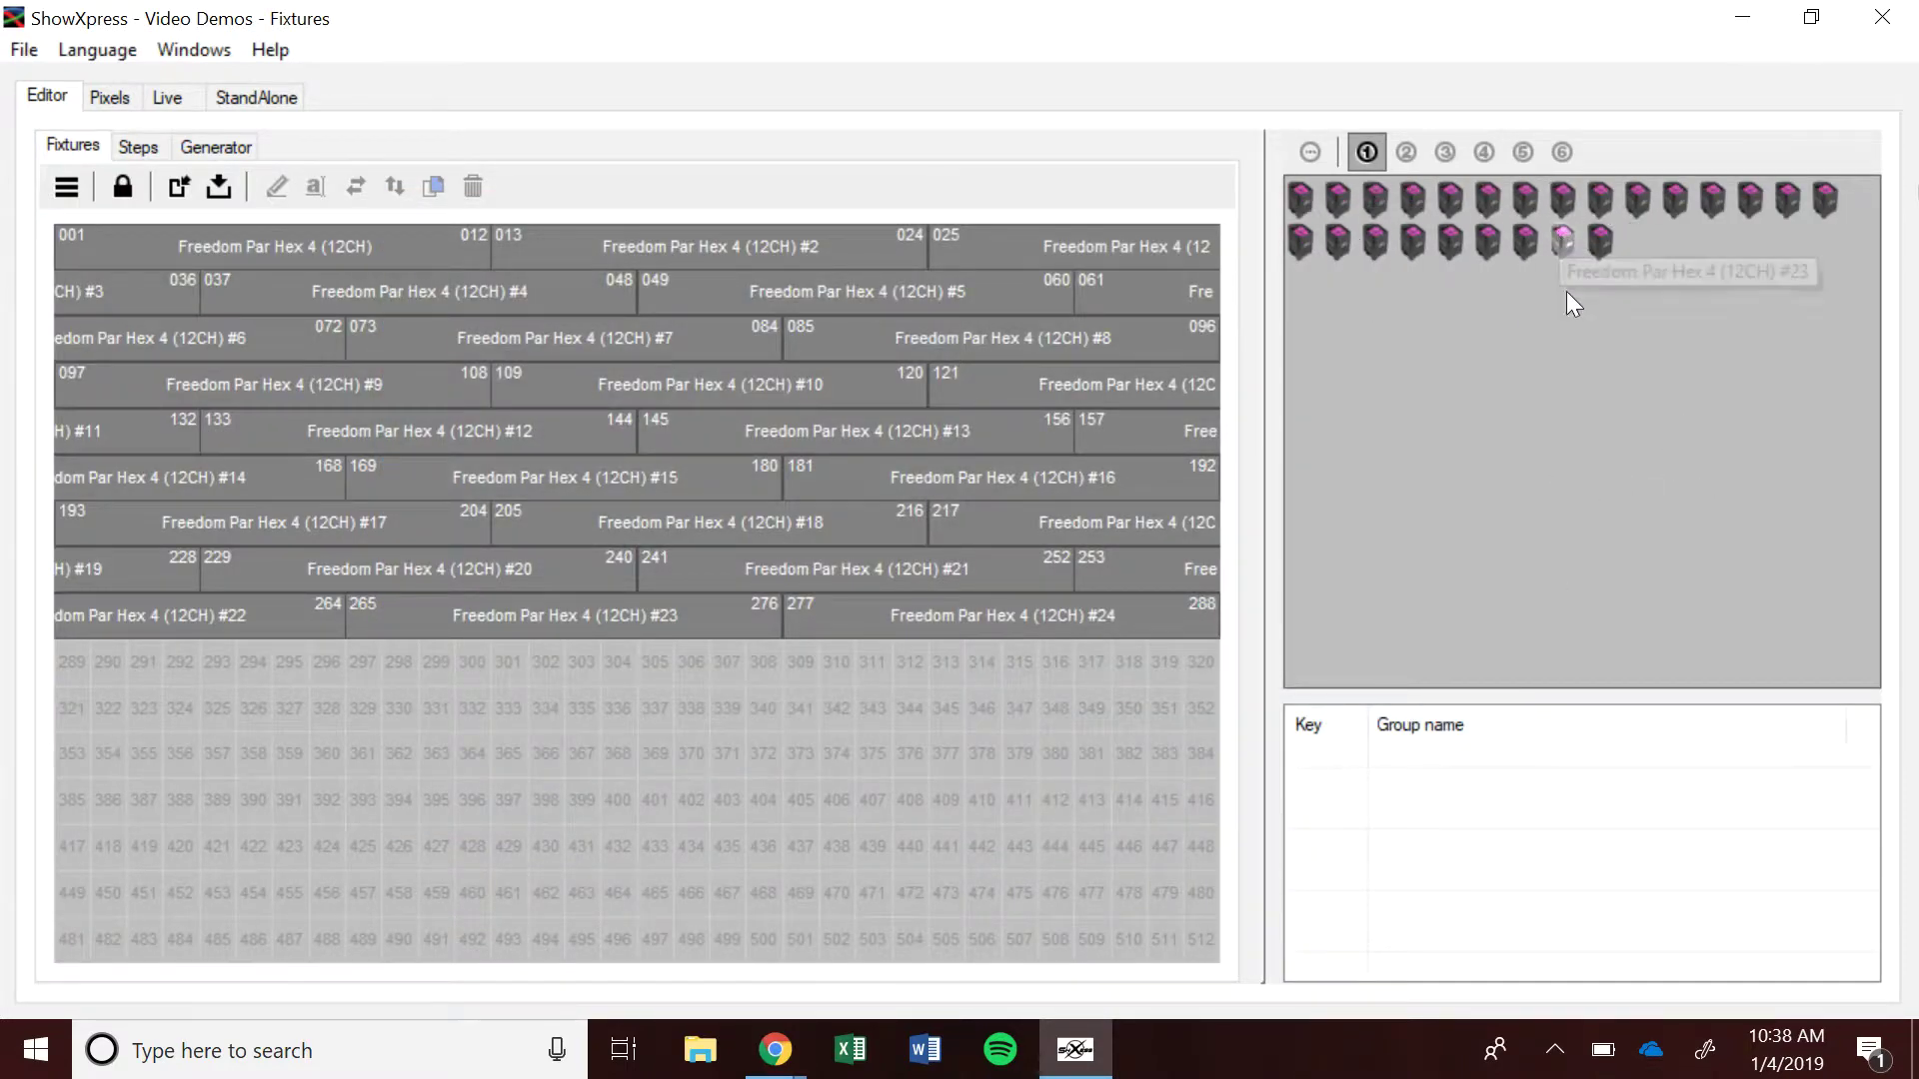
Step: Try the fixture images in the layout at normal size and return them to 1/2 size
right_click(1547, 399)
mouse_move(1607, 423)
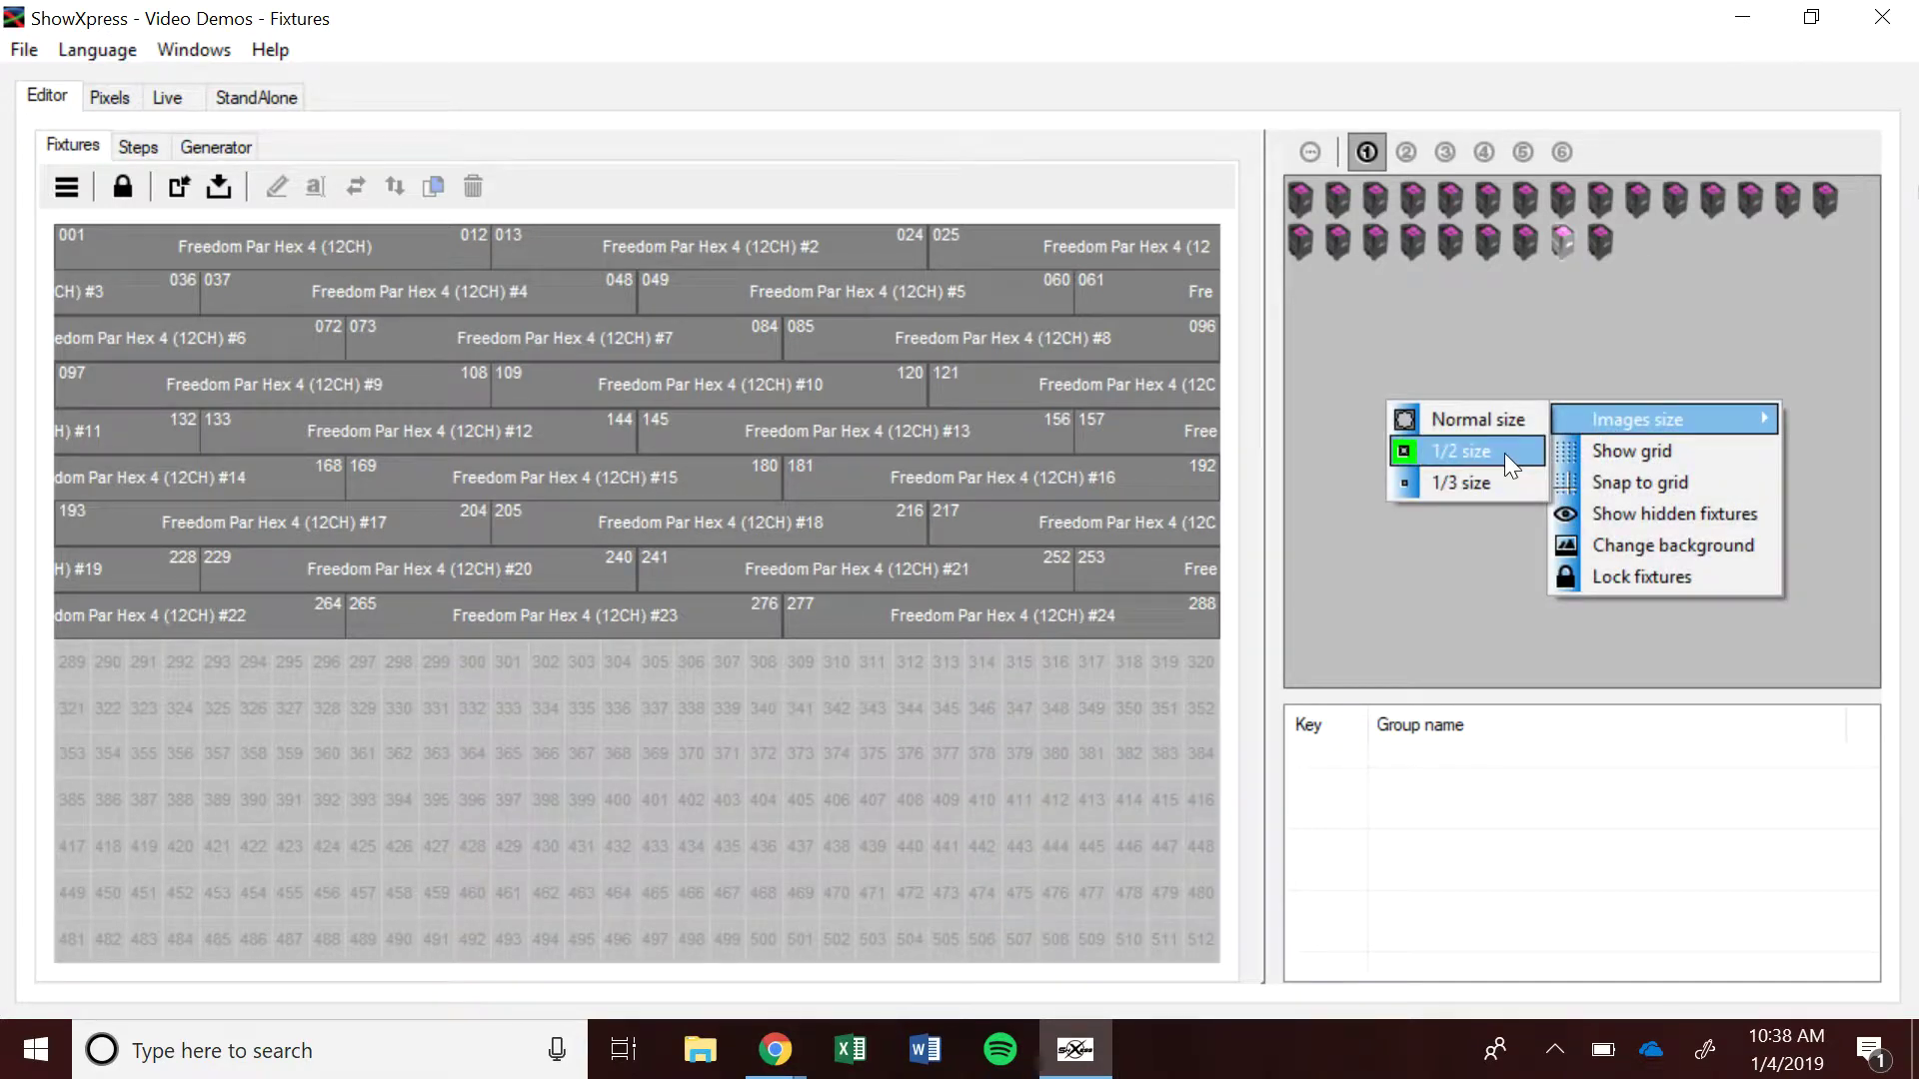
click(1481, 417)
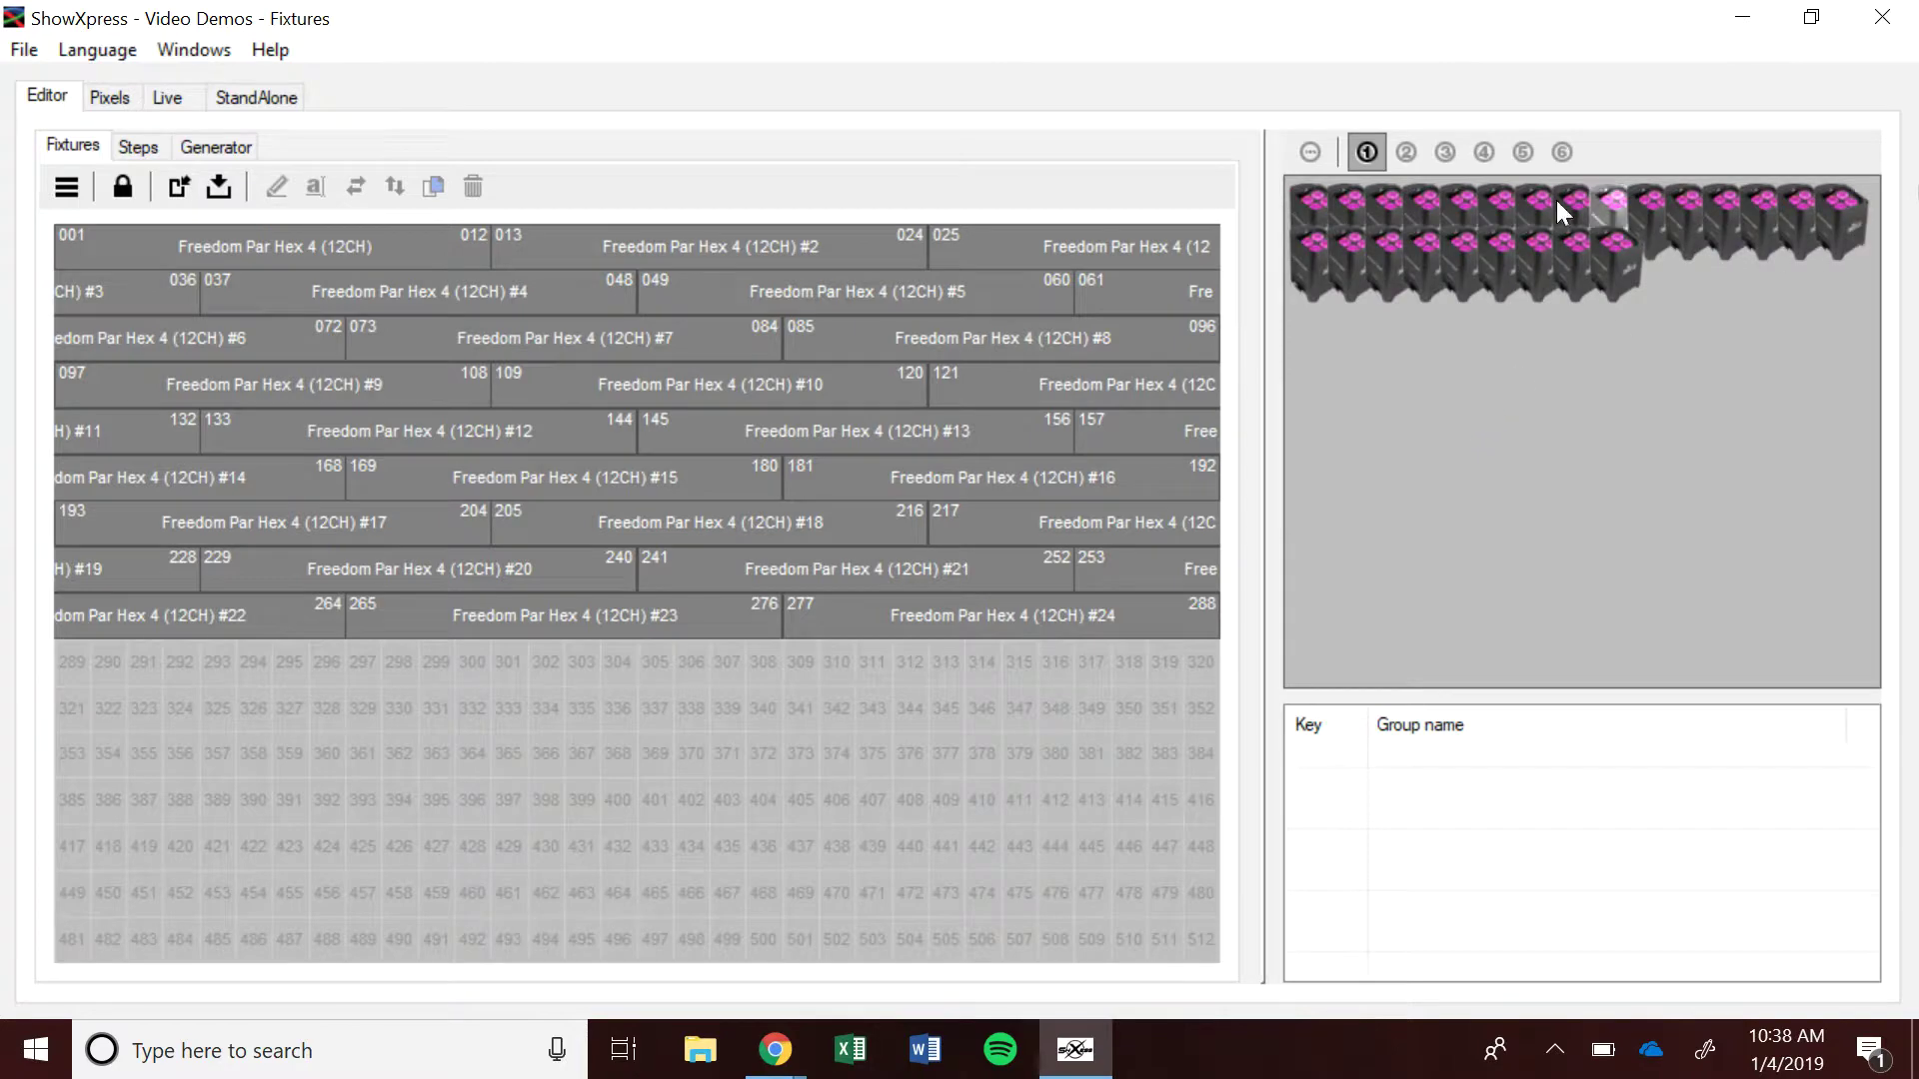
right_click(1545, 480)
mouse_move(1573, 482)
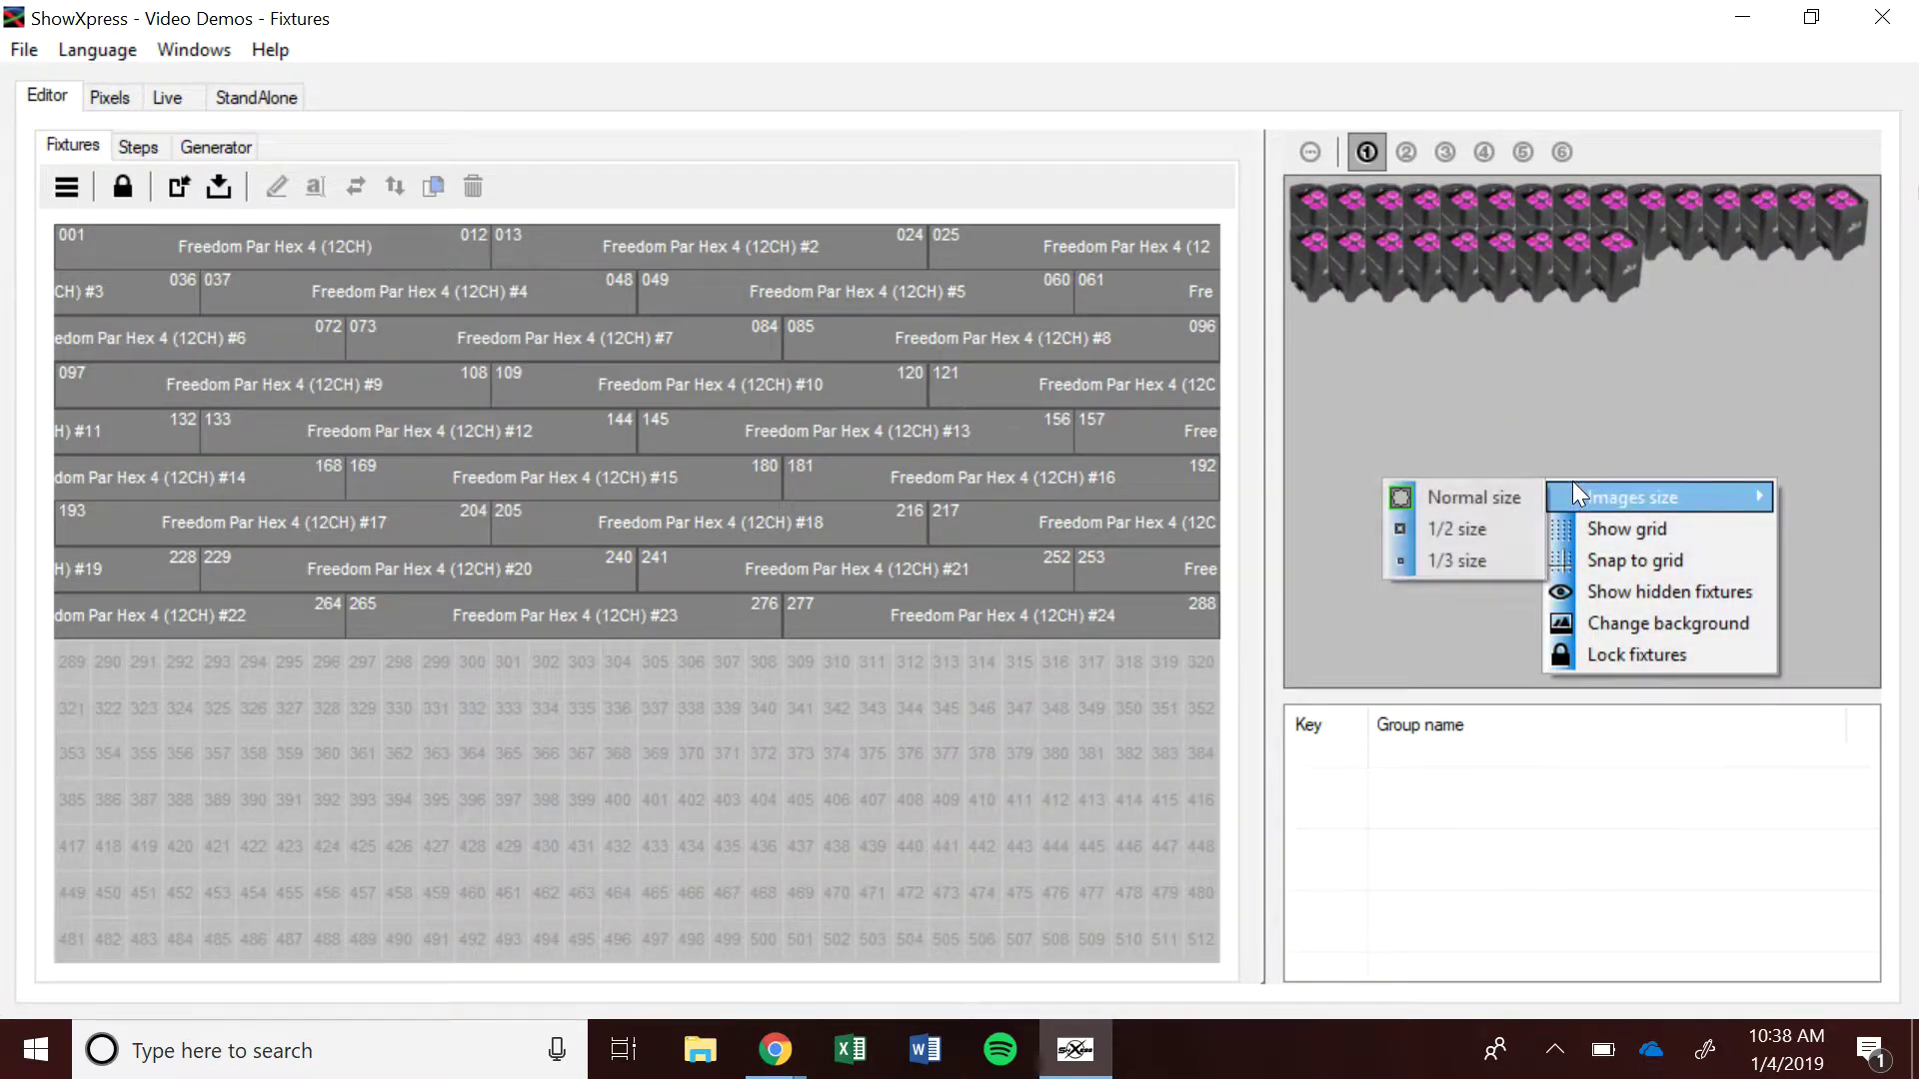
click(1468, 527)
Step: Show the layout grid and, in the Steps editor, move the first six fixtures into their own horizontal row below the rest
right_click(1487, 421)
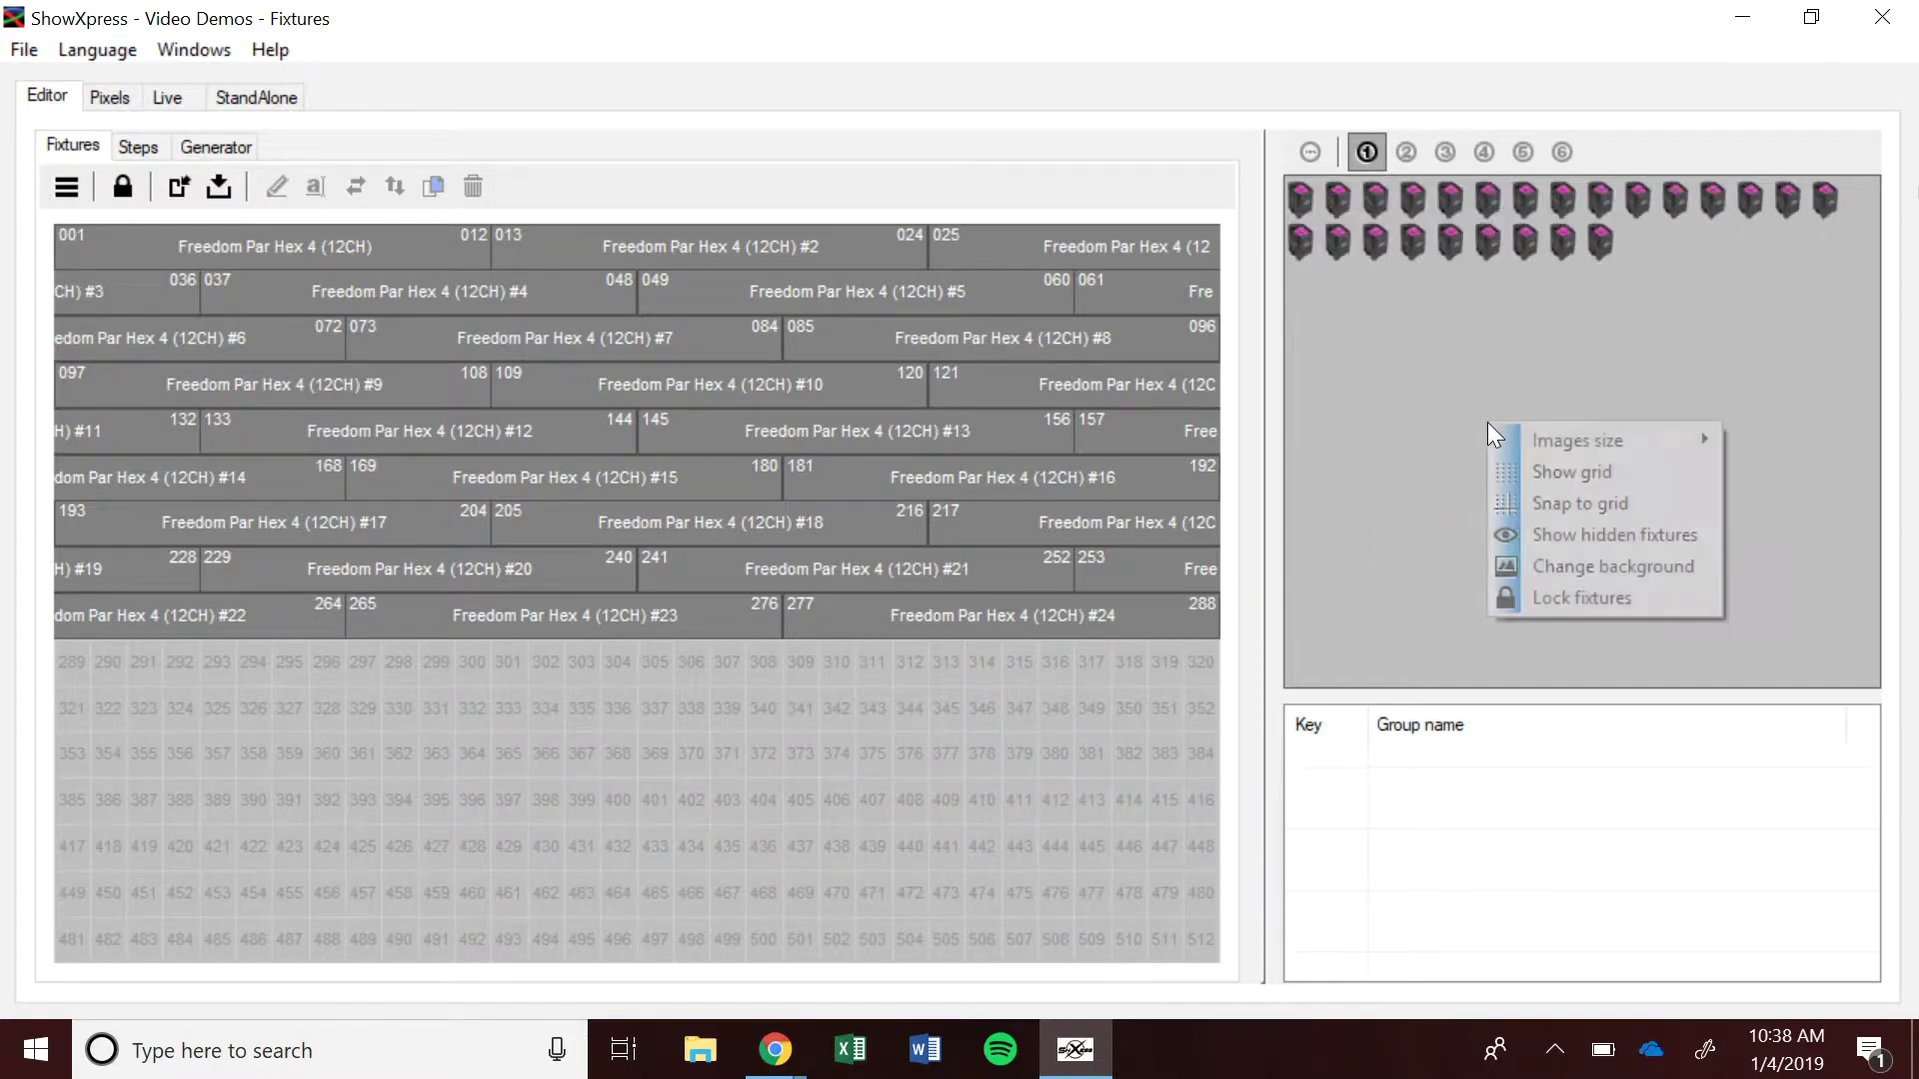
click(1521, 465)
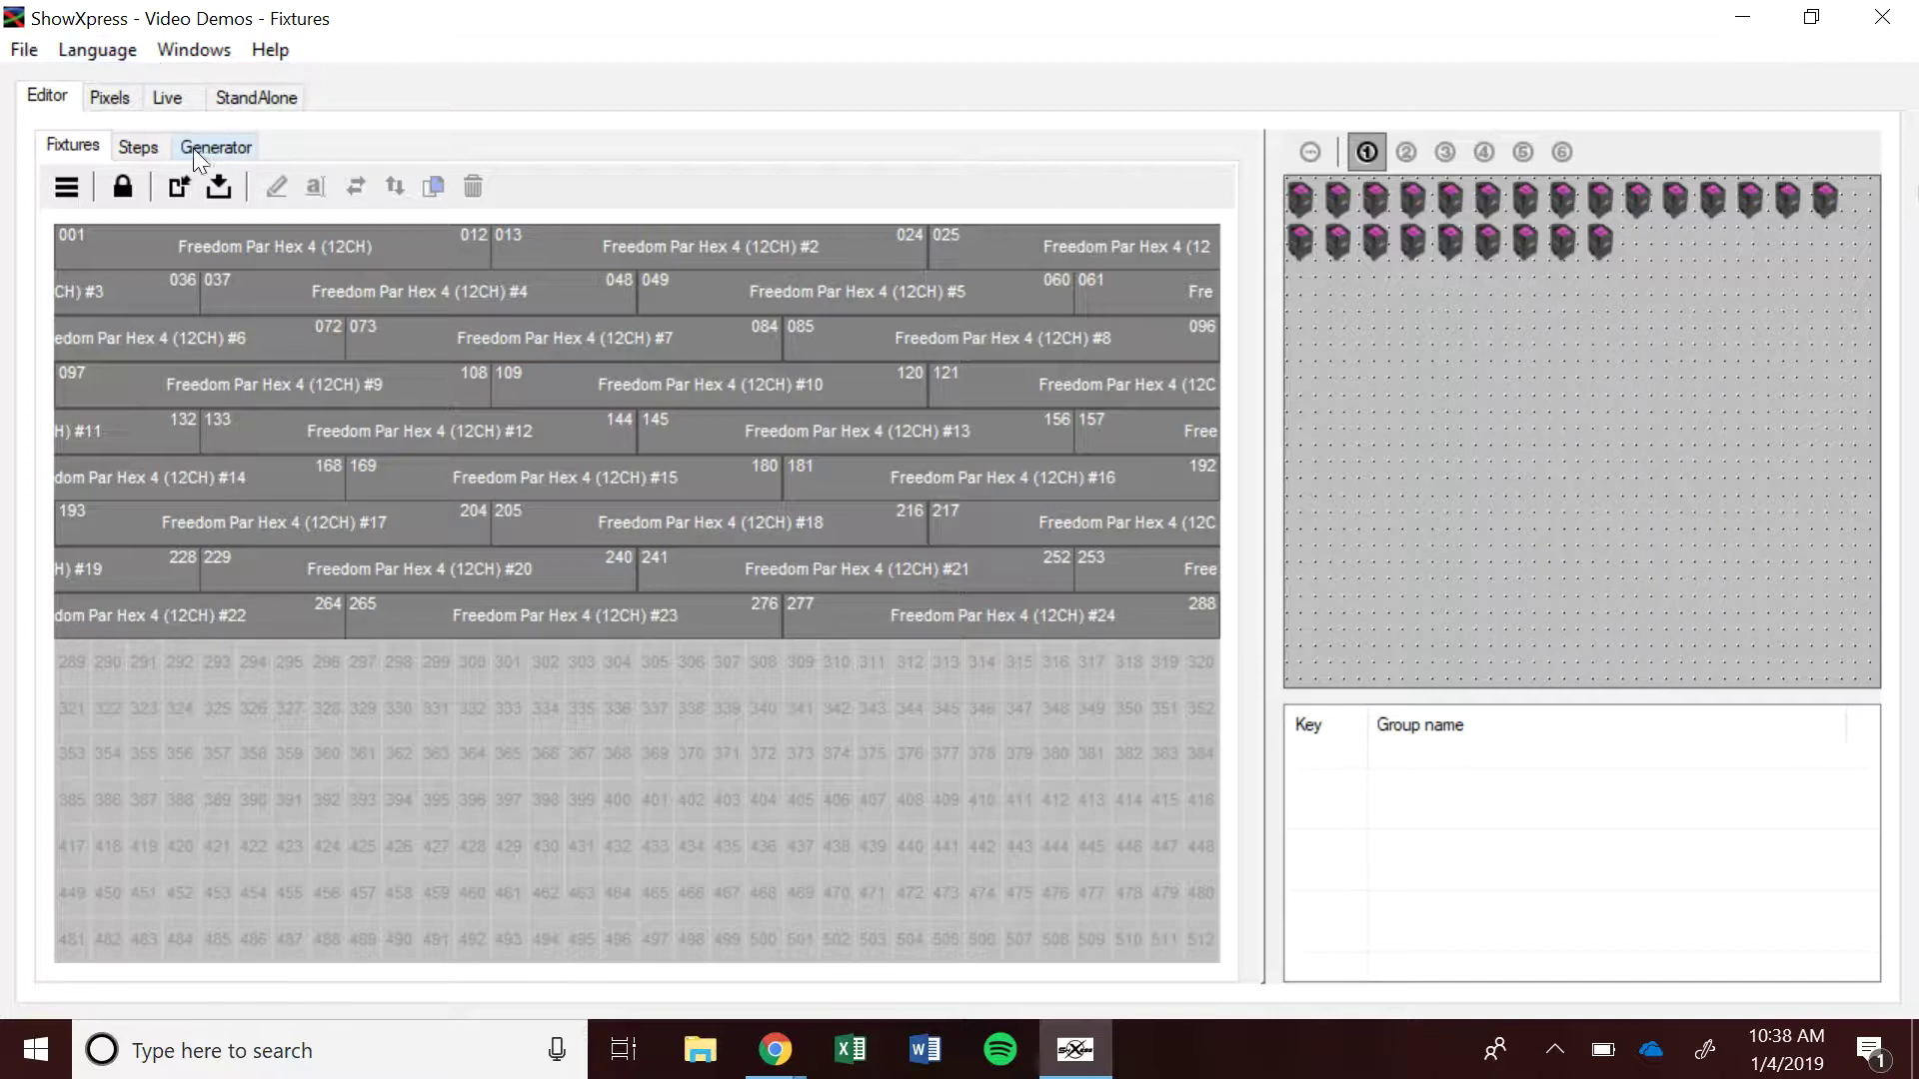
click(140, 147)
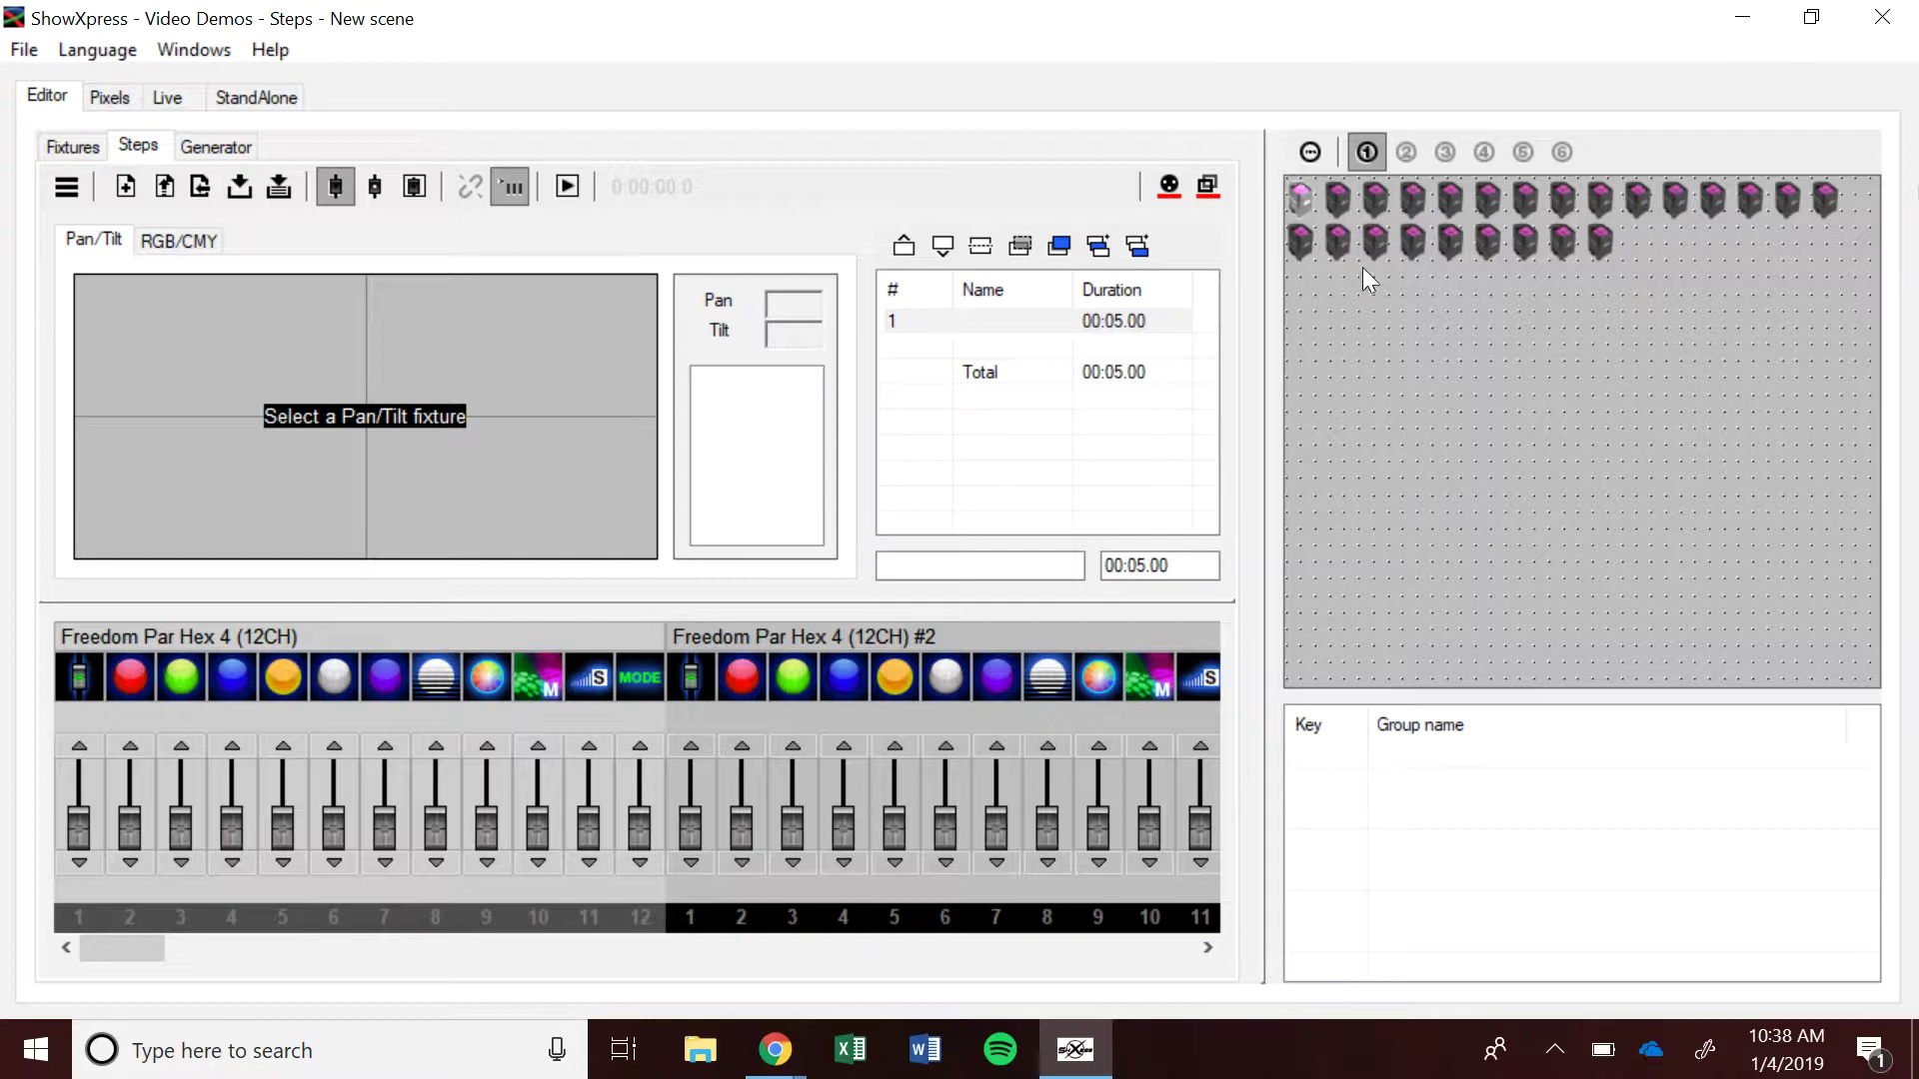
click(1295, 200)
drag(1292, 200, 1449, 410)
click(1580, 476)
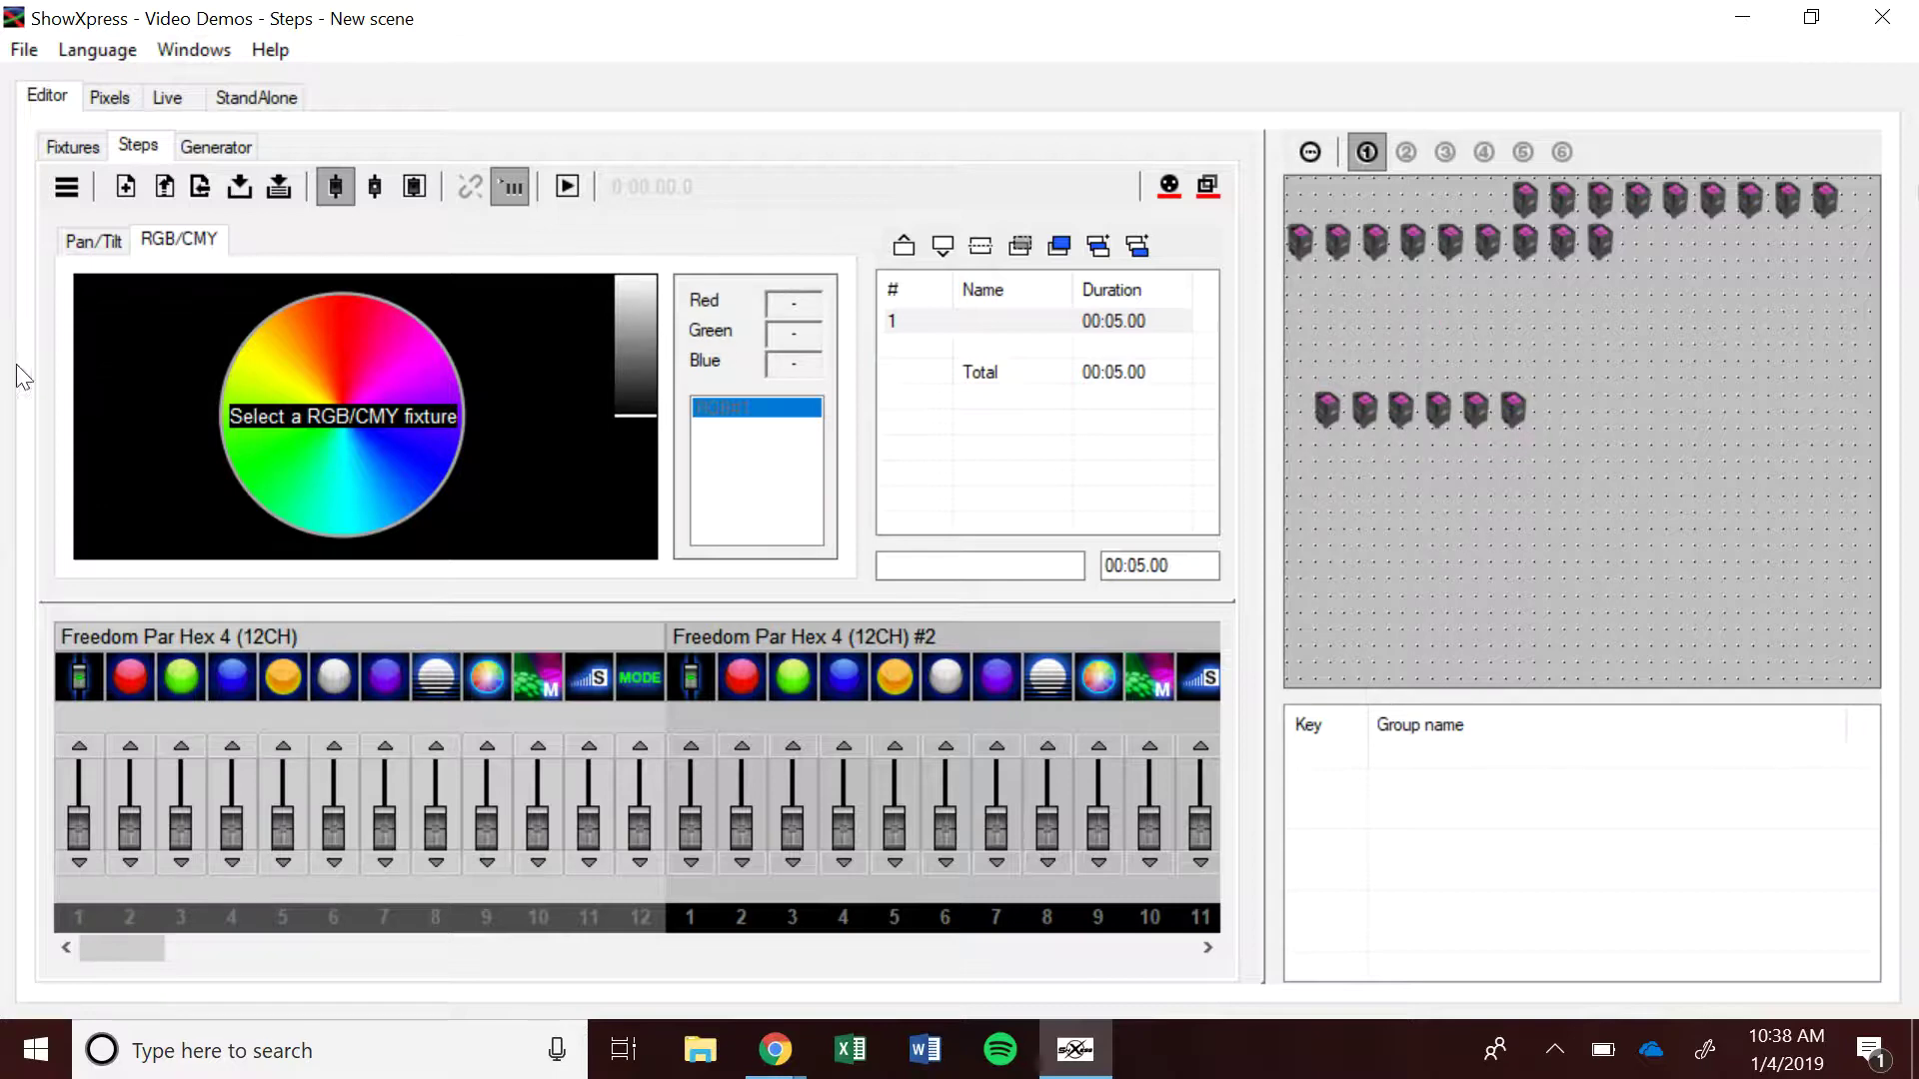
Step: Select the six fixtures in the separate row and set their dimmer (channel 1) and blue (channel 4) to 255
drag(1556, 339, 1291, 530)
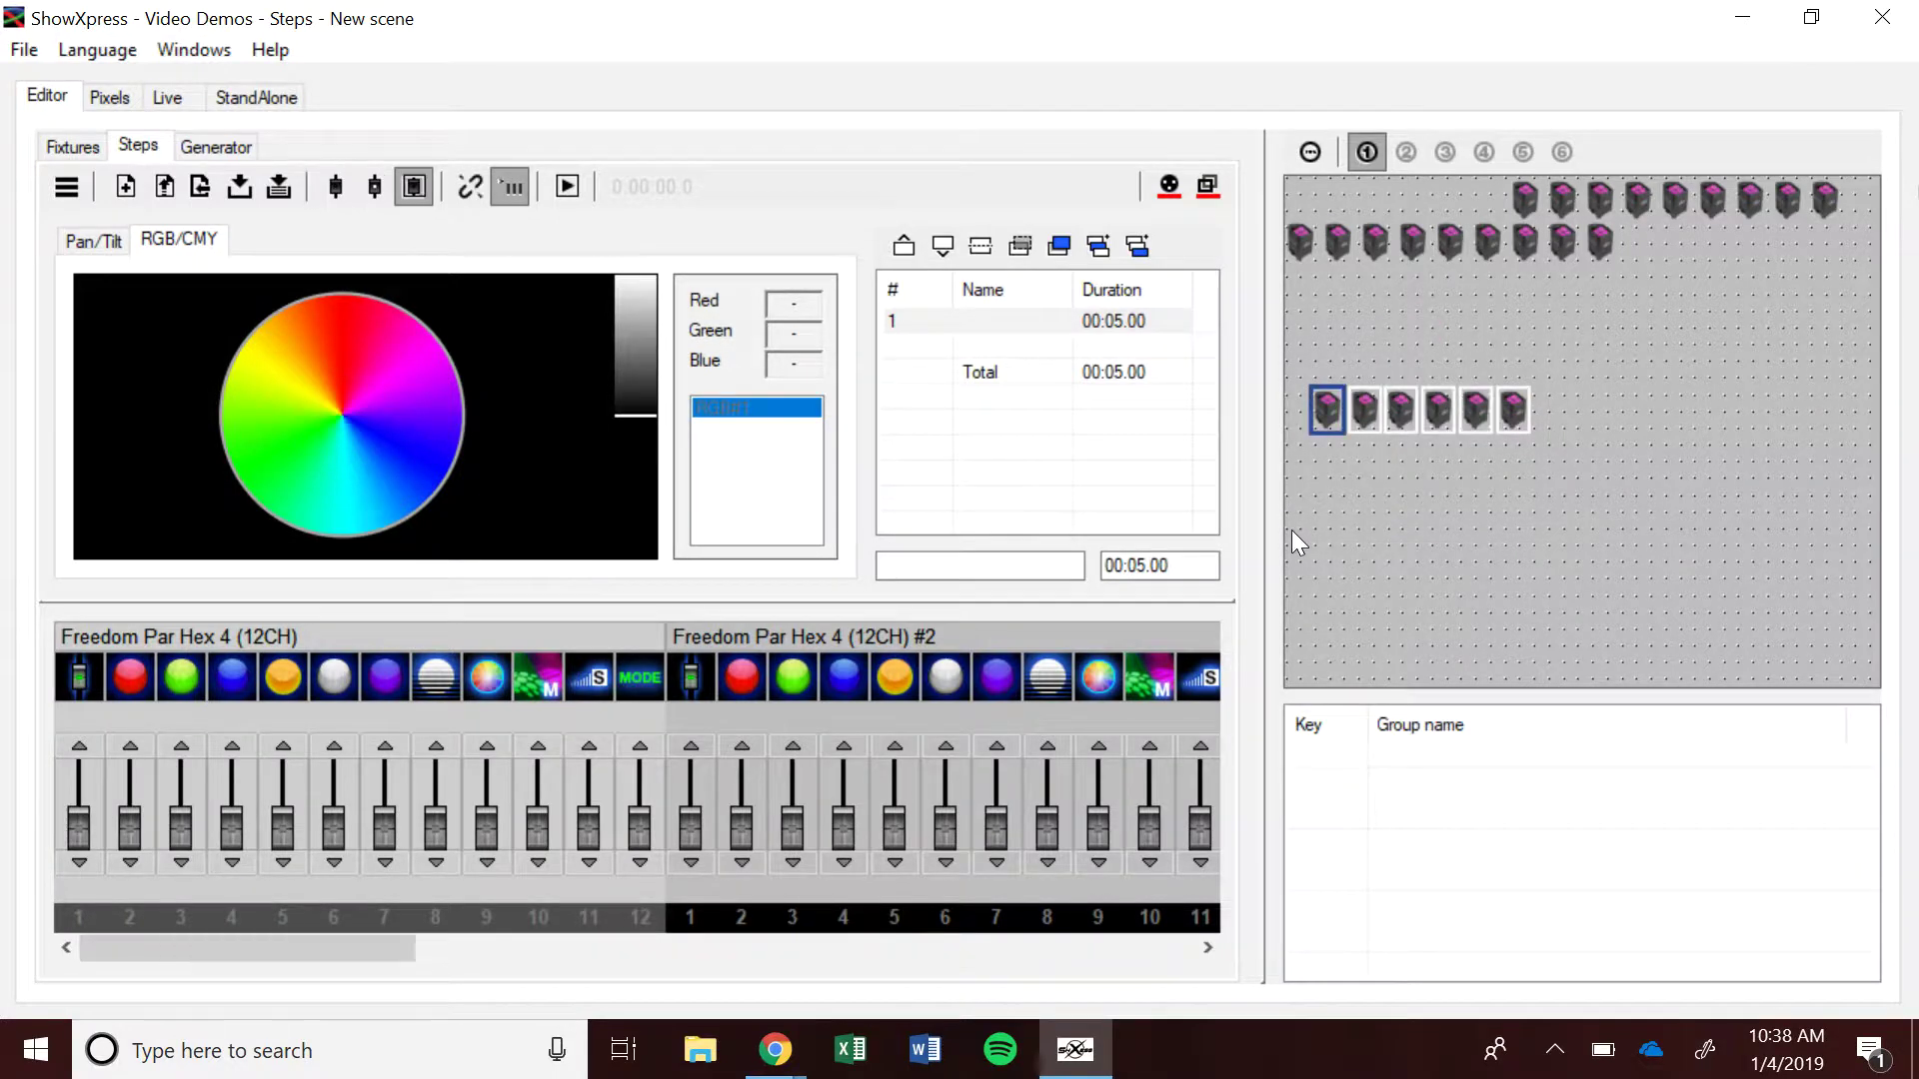
click(1487, 480)
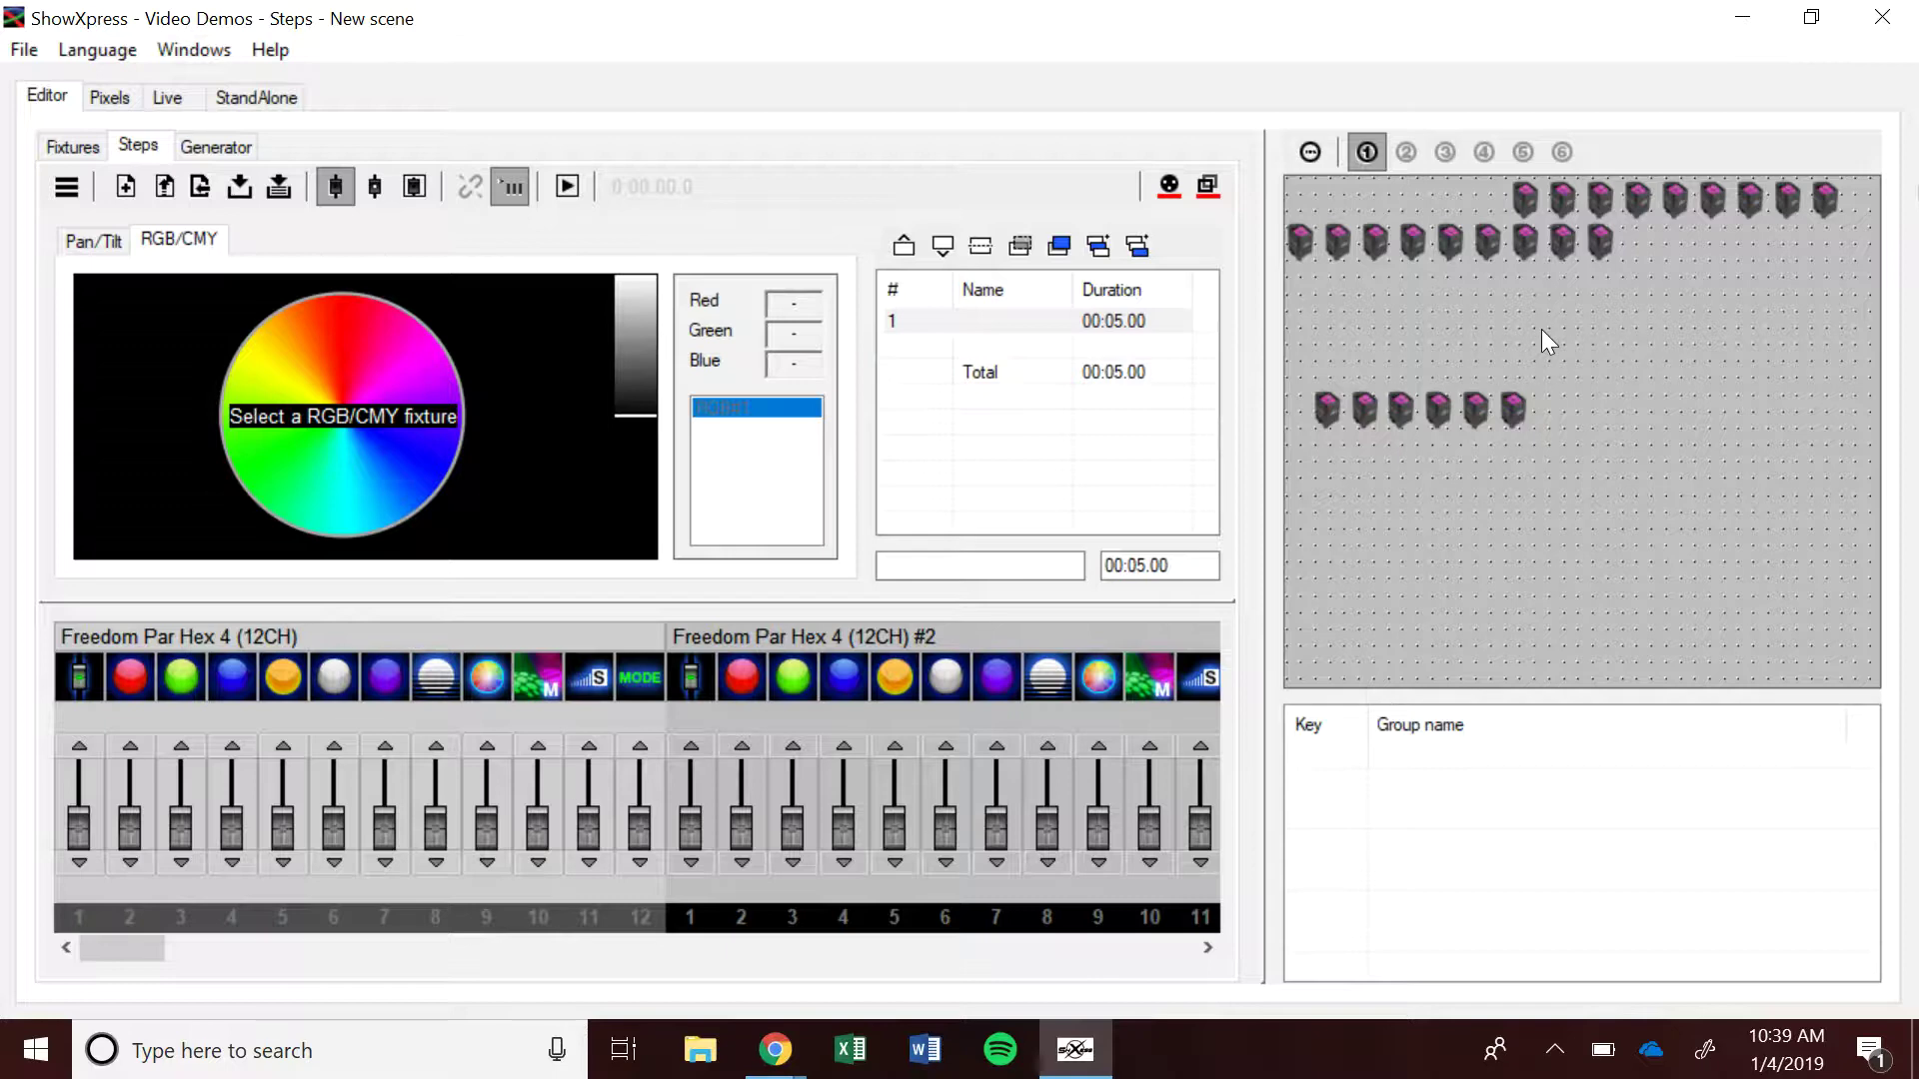
drag(1566, 350, 1305, 451)
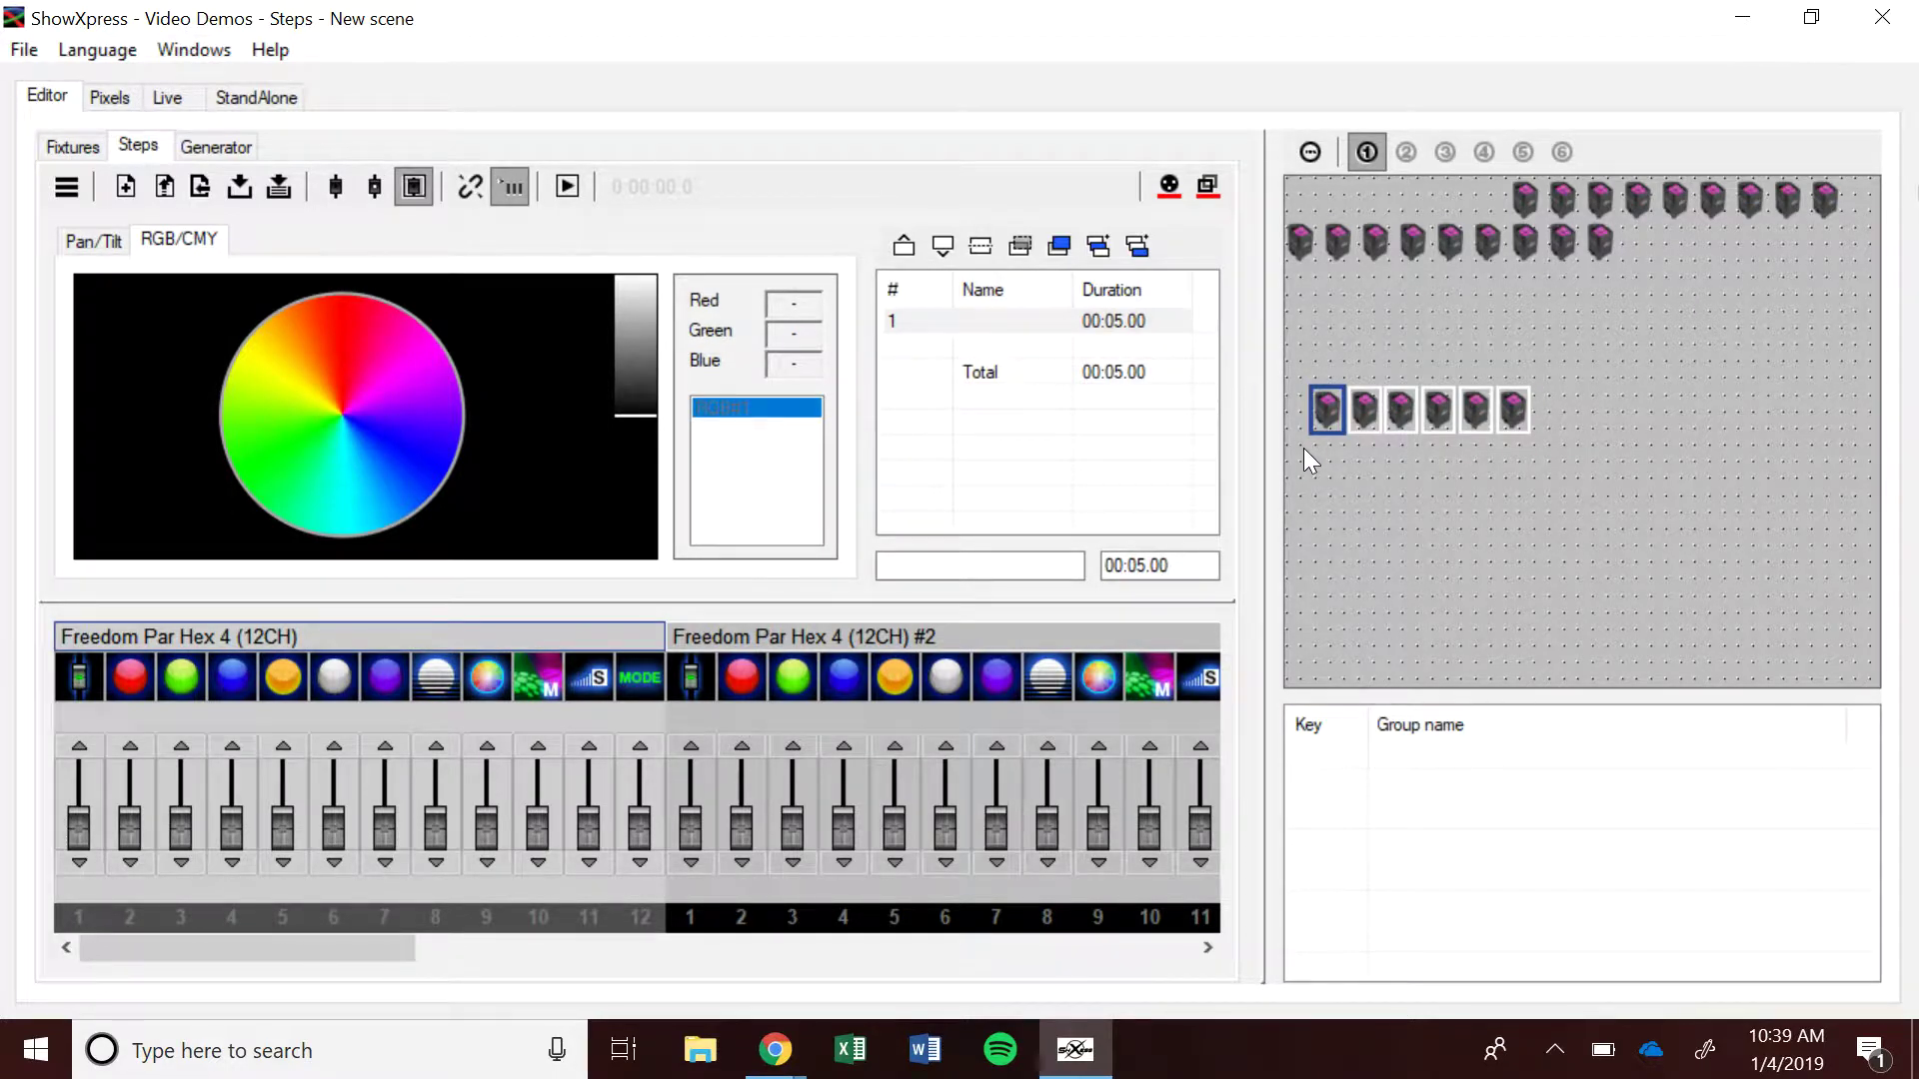
drag(75, 845, 70, 766)
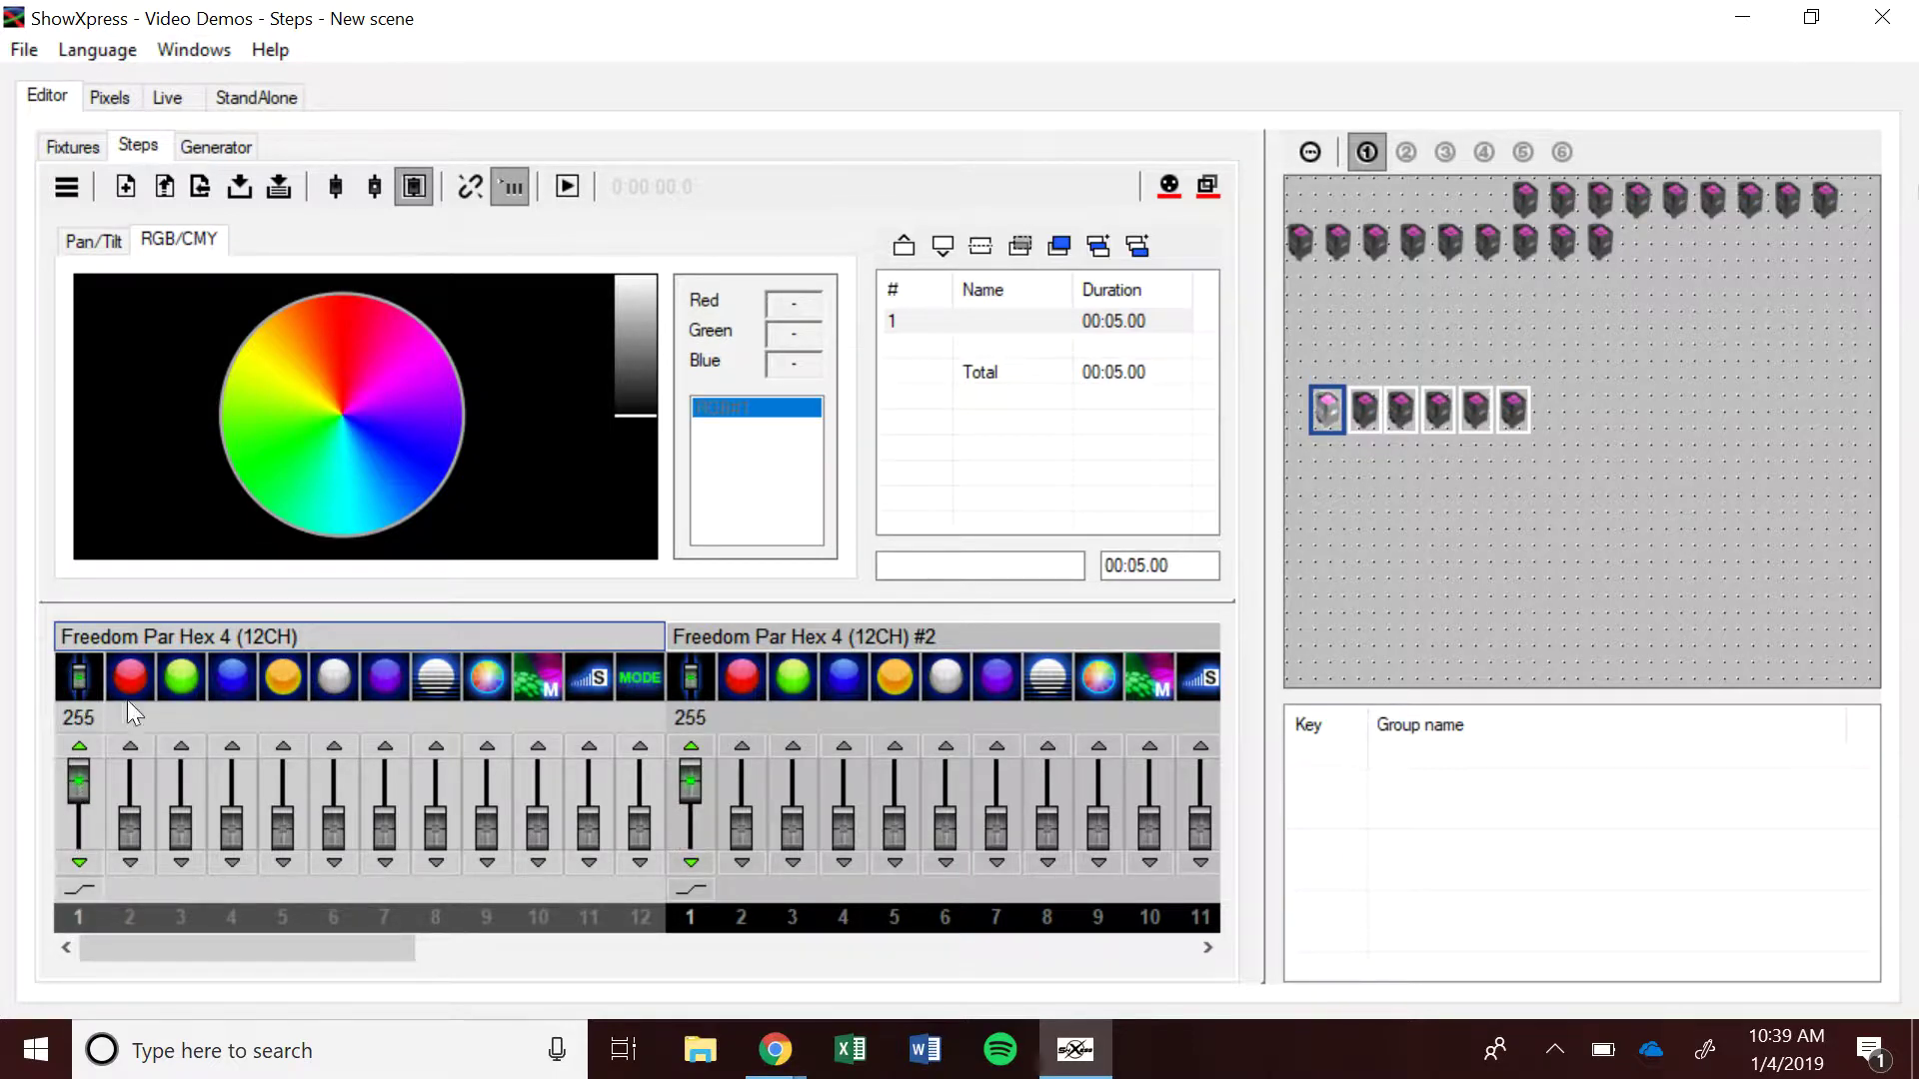
drag(236, 830, 236, 772)
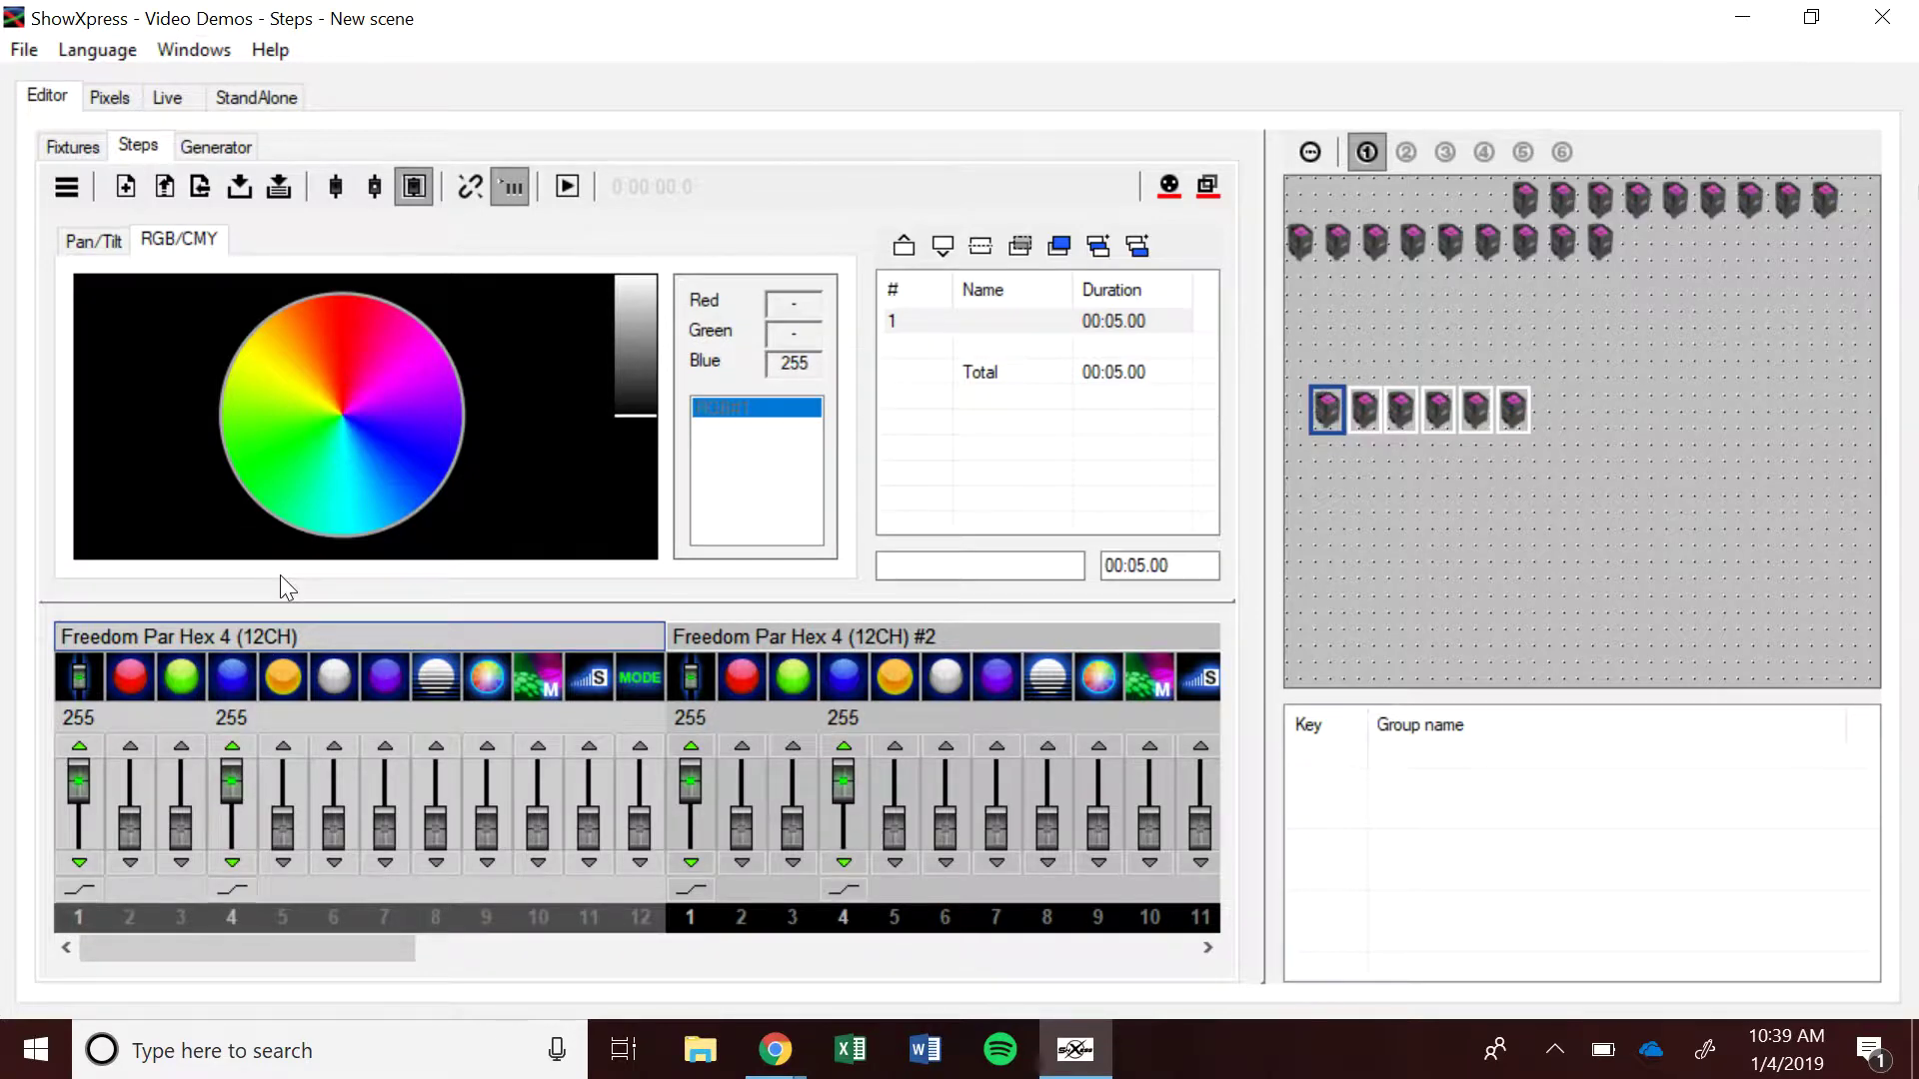
Step: Save the scene as Hex Blue in the scenes folder
click(239, 186)
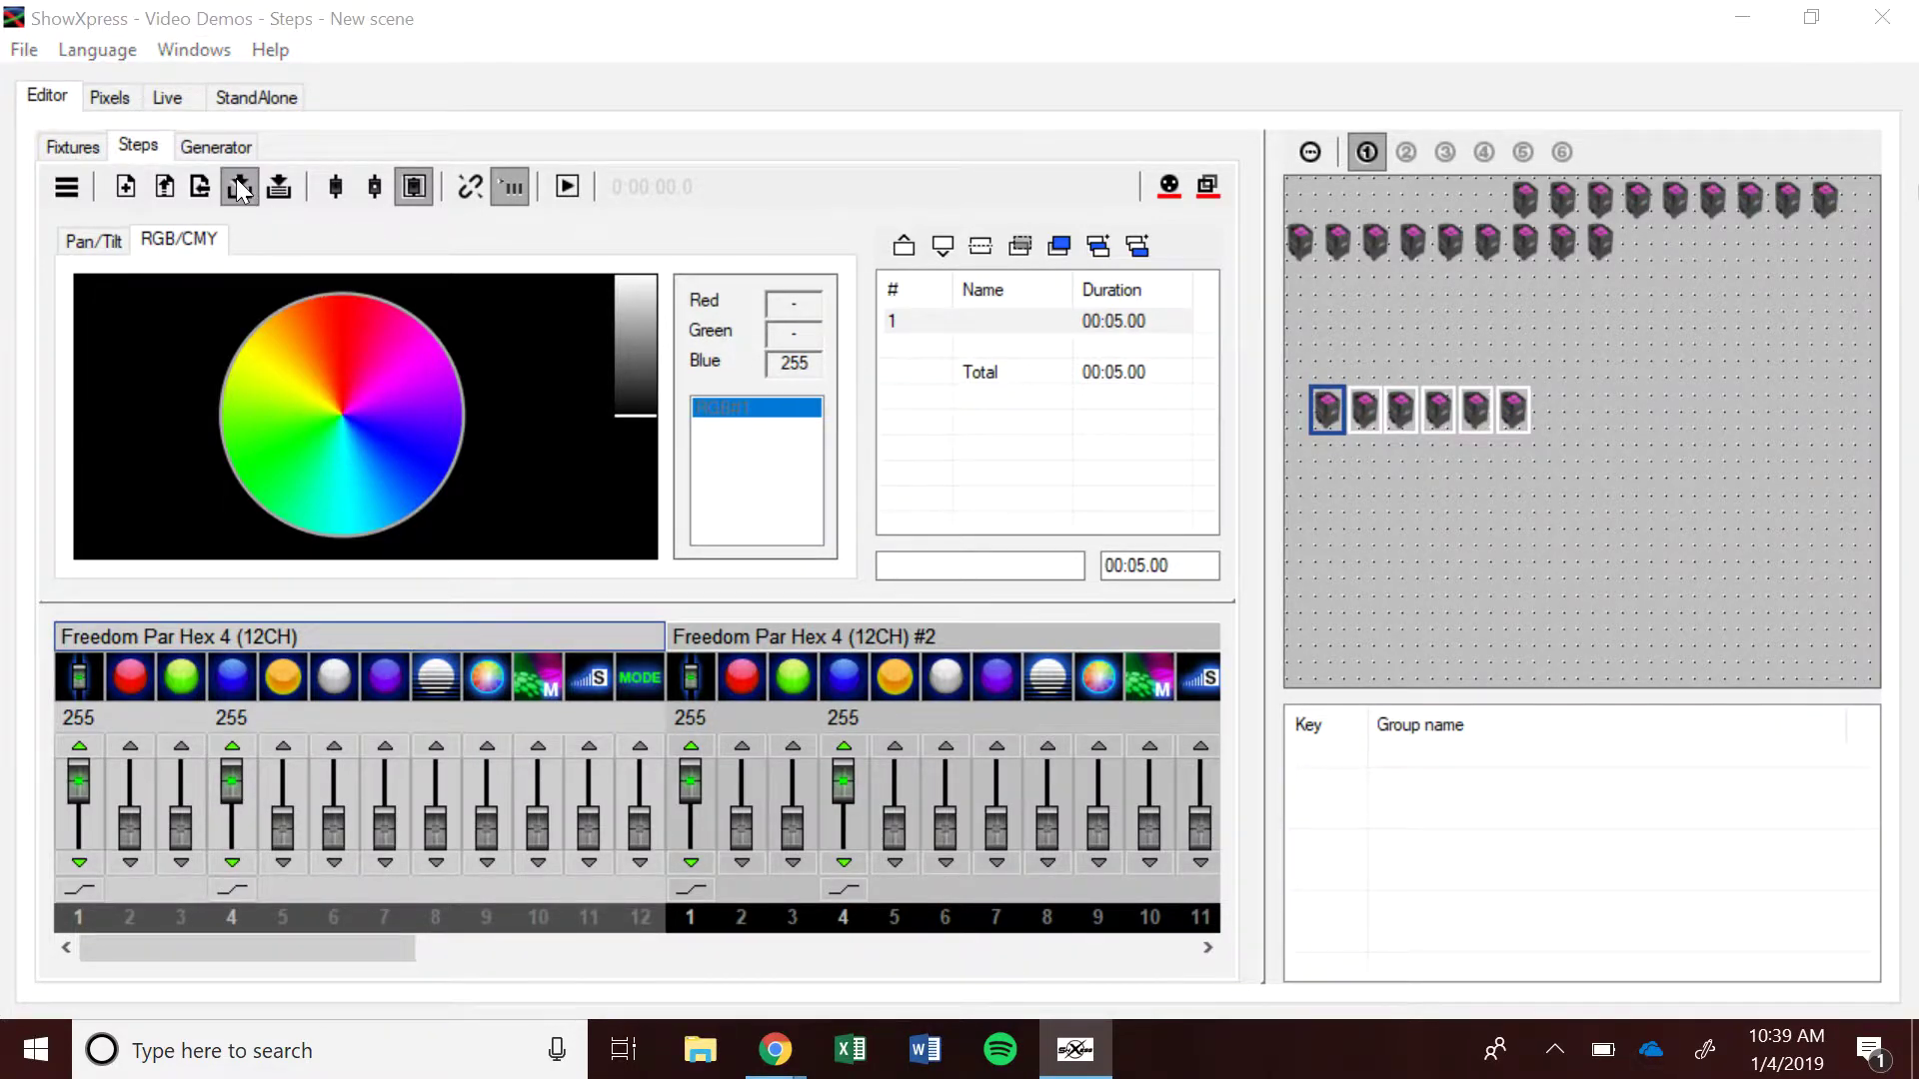
text(H)
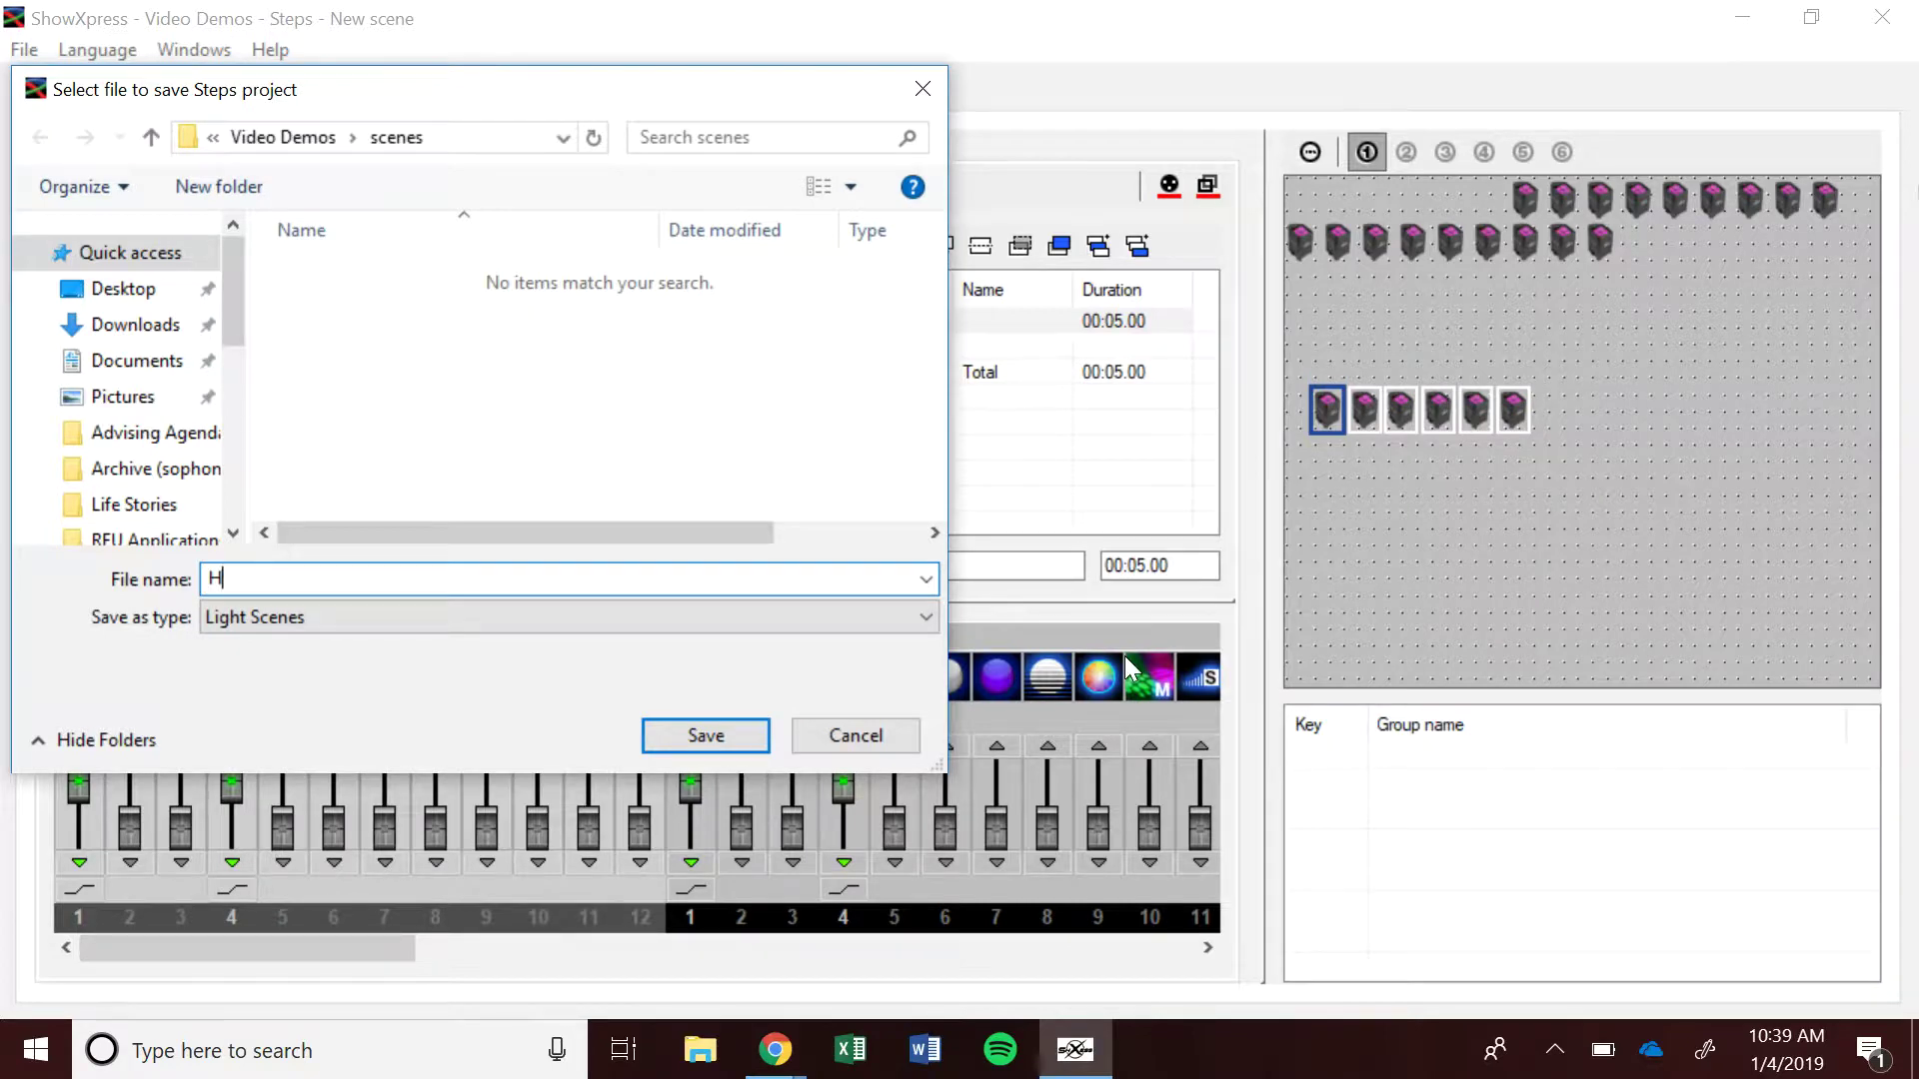
text(ex Blue)
key(Return)
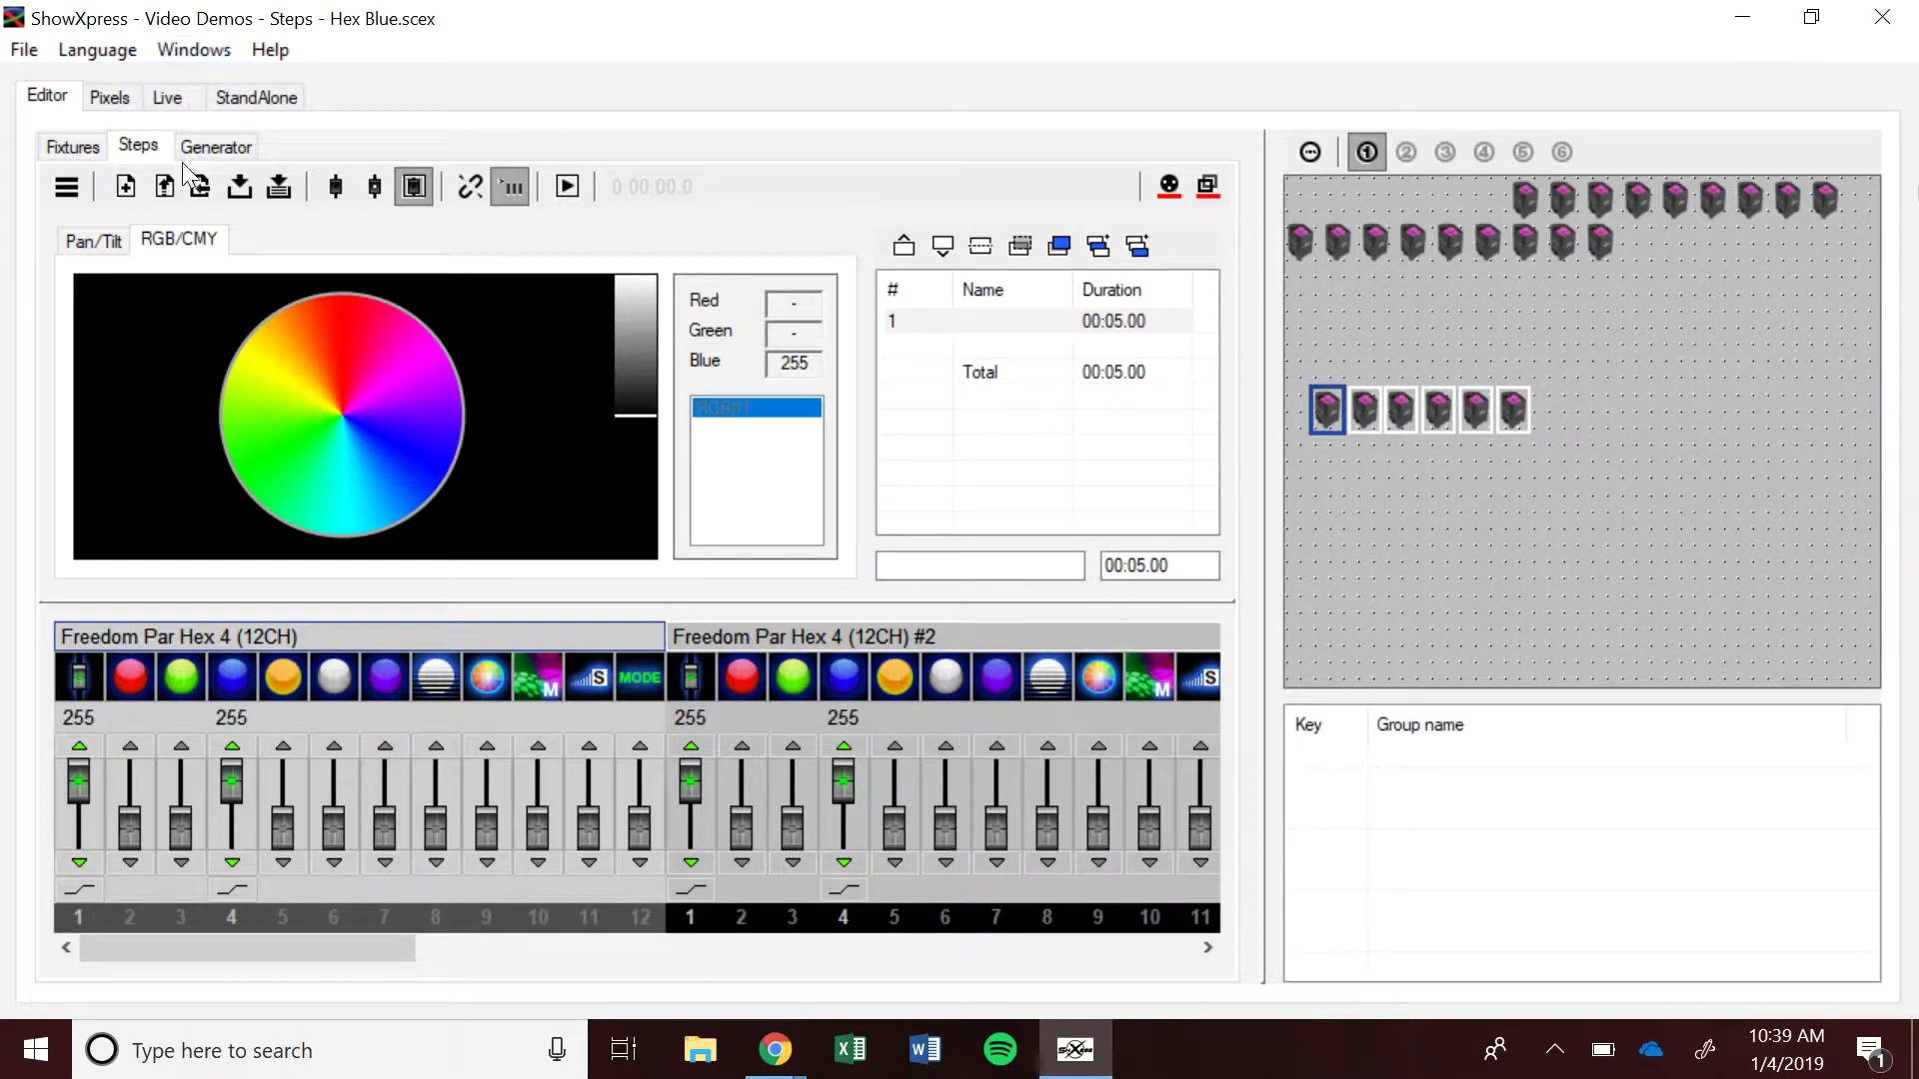
Step: Create a new scene and set step 1's dimmer (channel 1) and red (channel 2) to 255 for the six selected fixtures
click(122, 188)
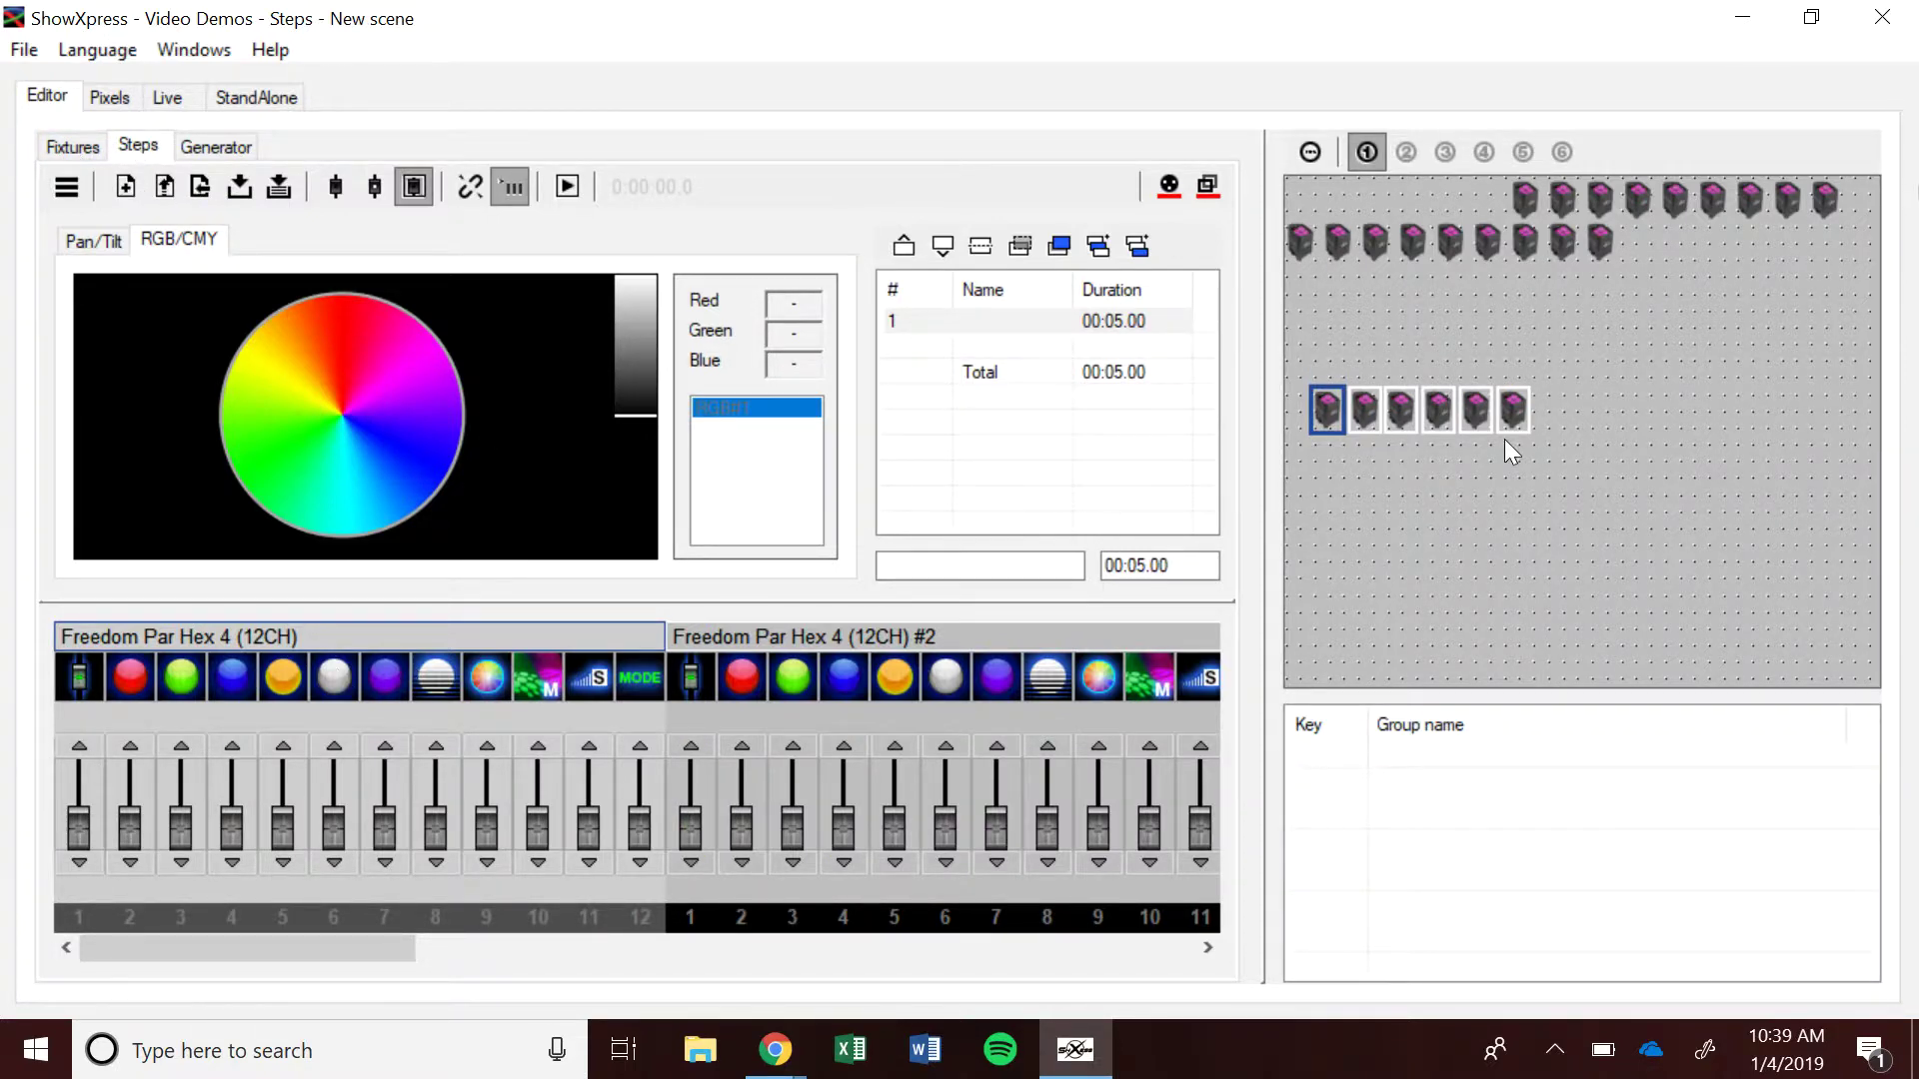
click(1009, 318)
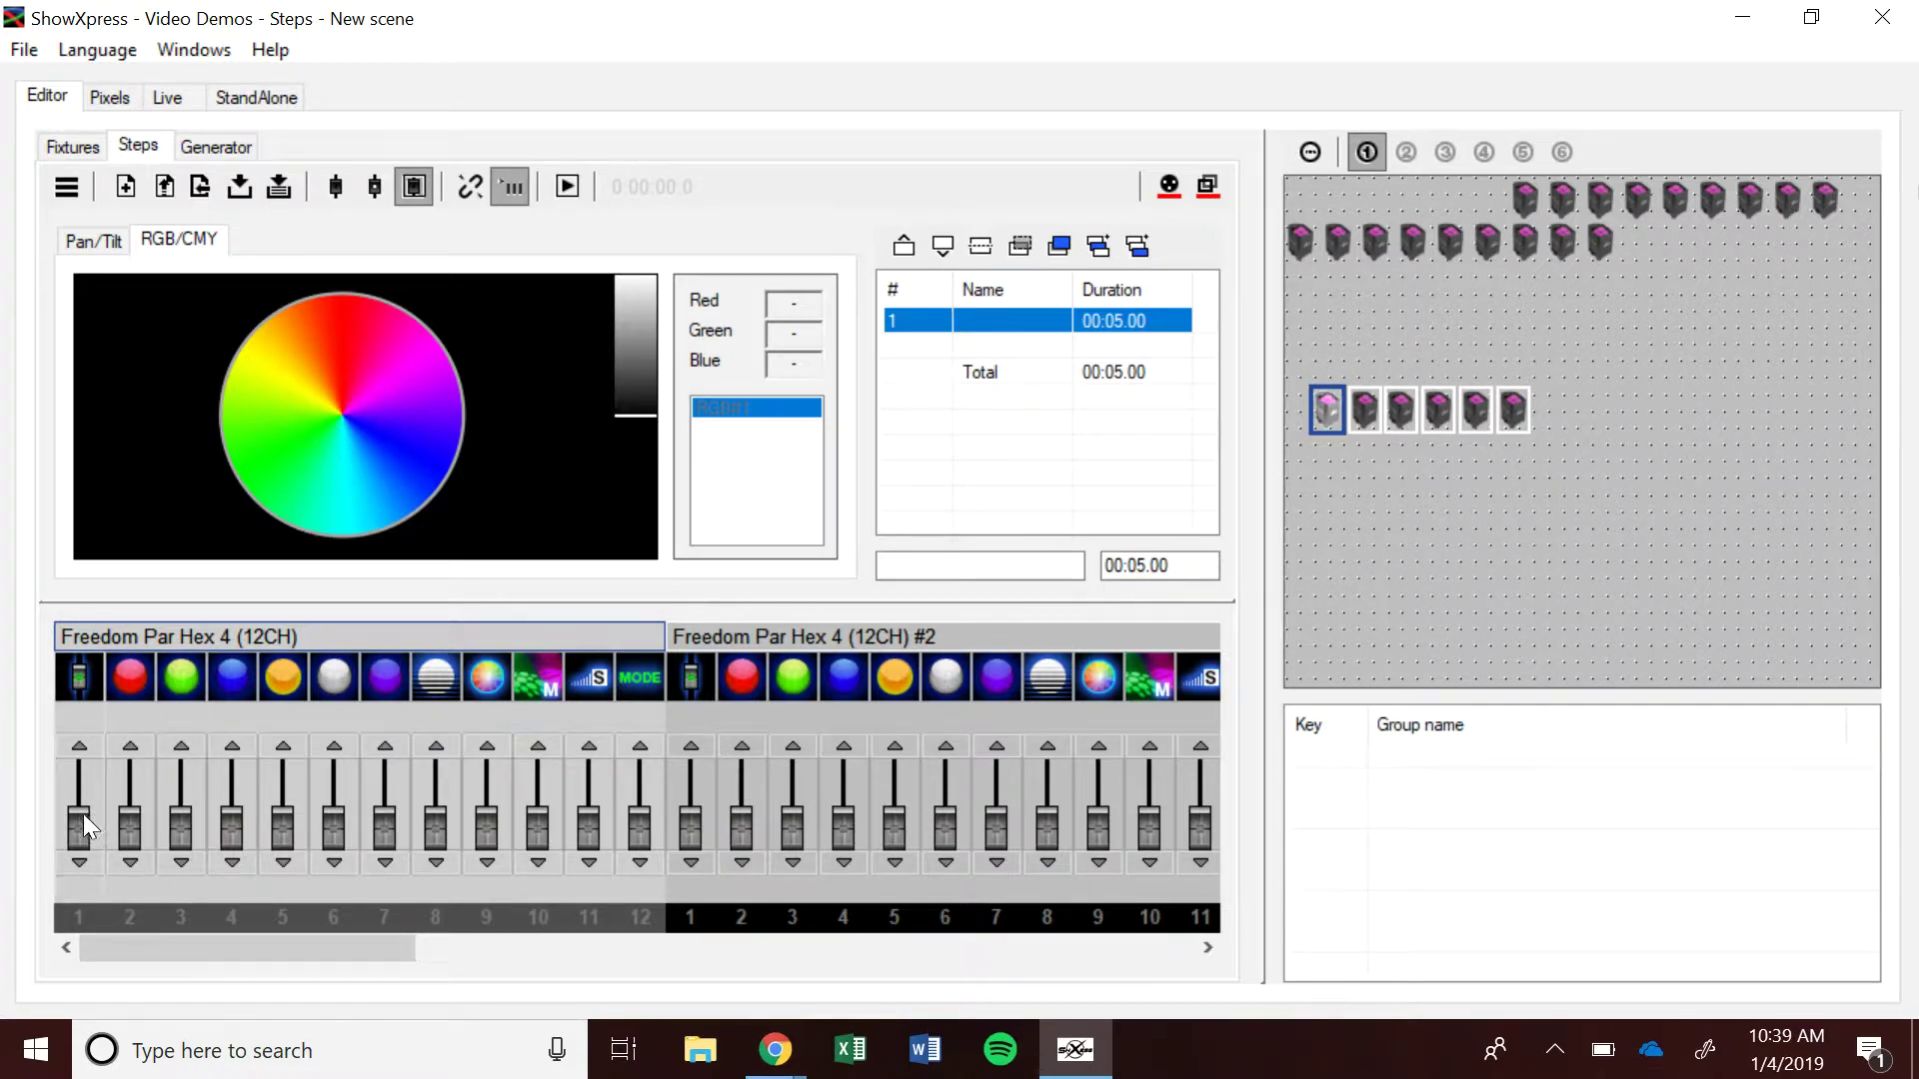
drag(82, 813, 82, 707)
drag(130, 825, 129, 735)
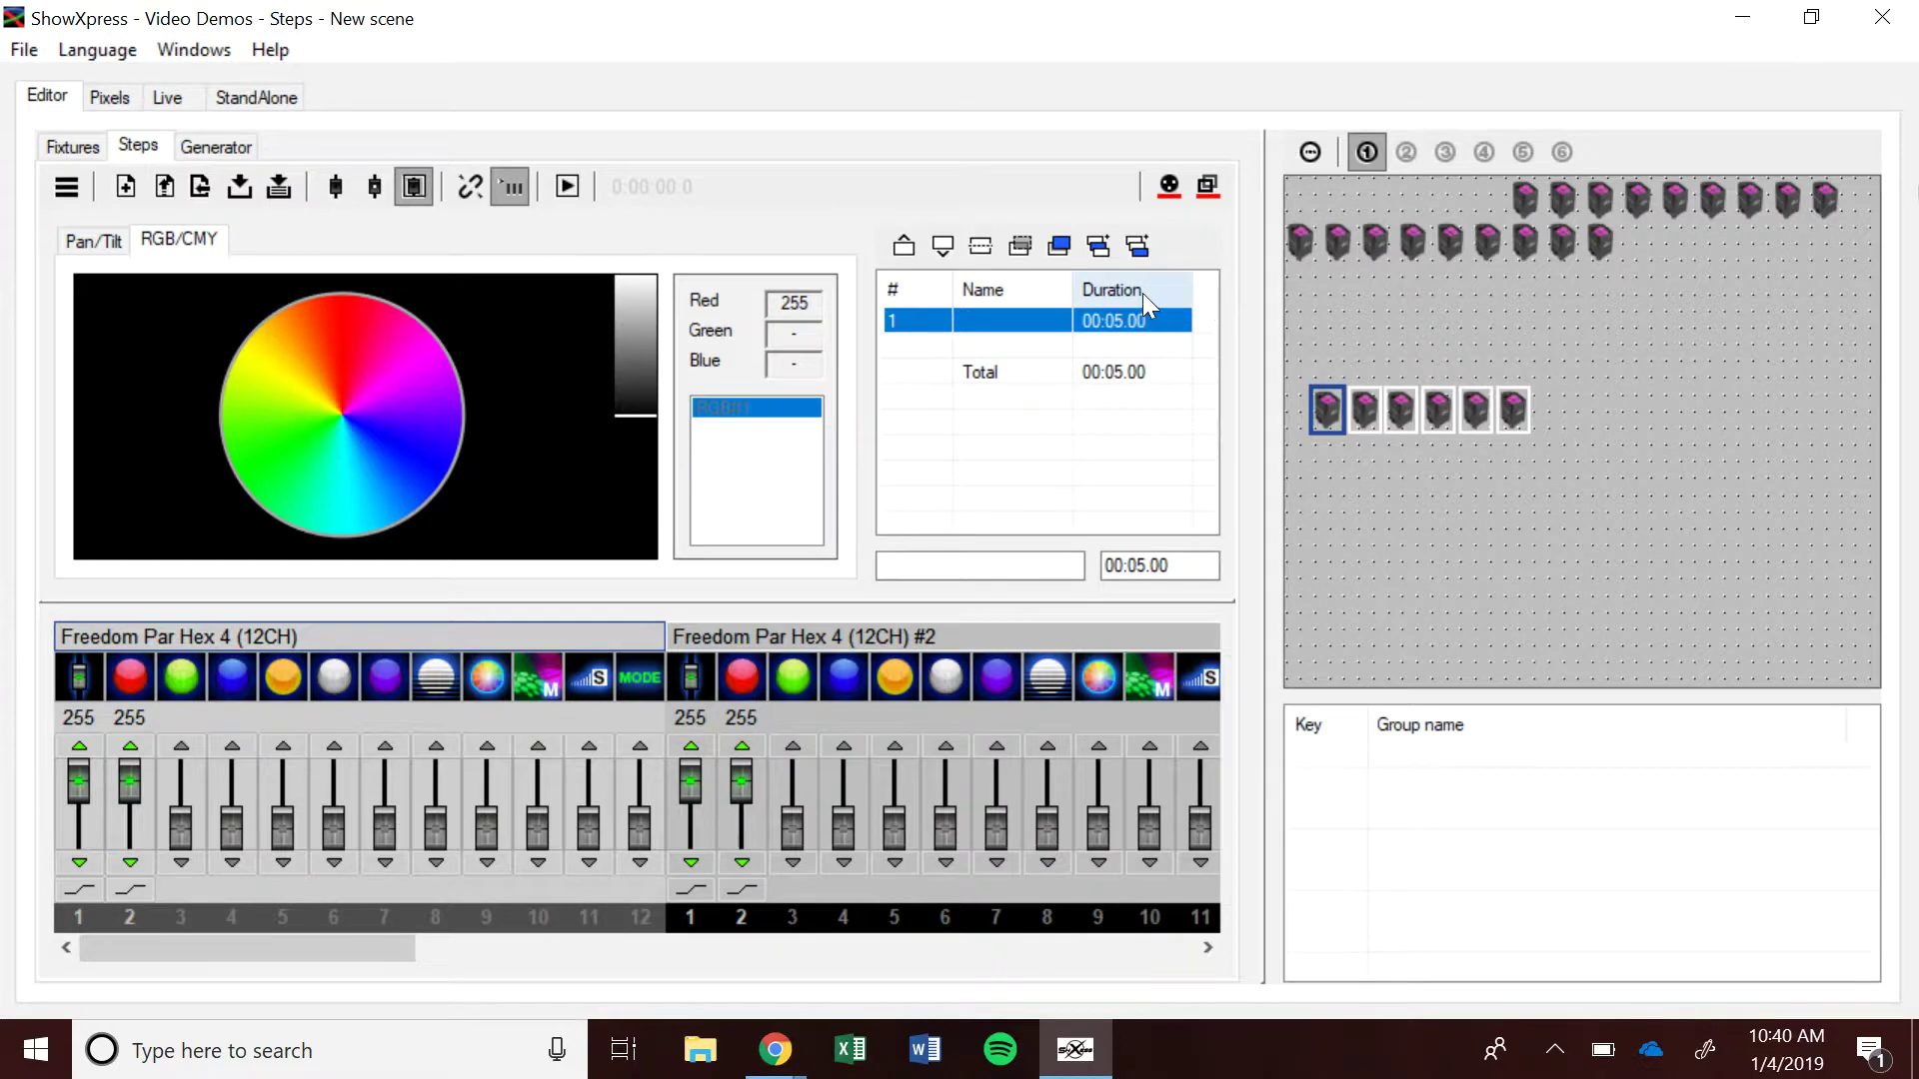
Step: Add a second step with blue at 255 and red at 0, and compare it with step 1
click(1135, 250)
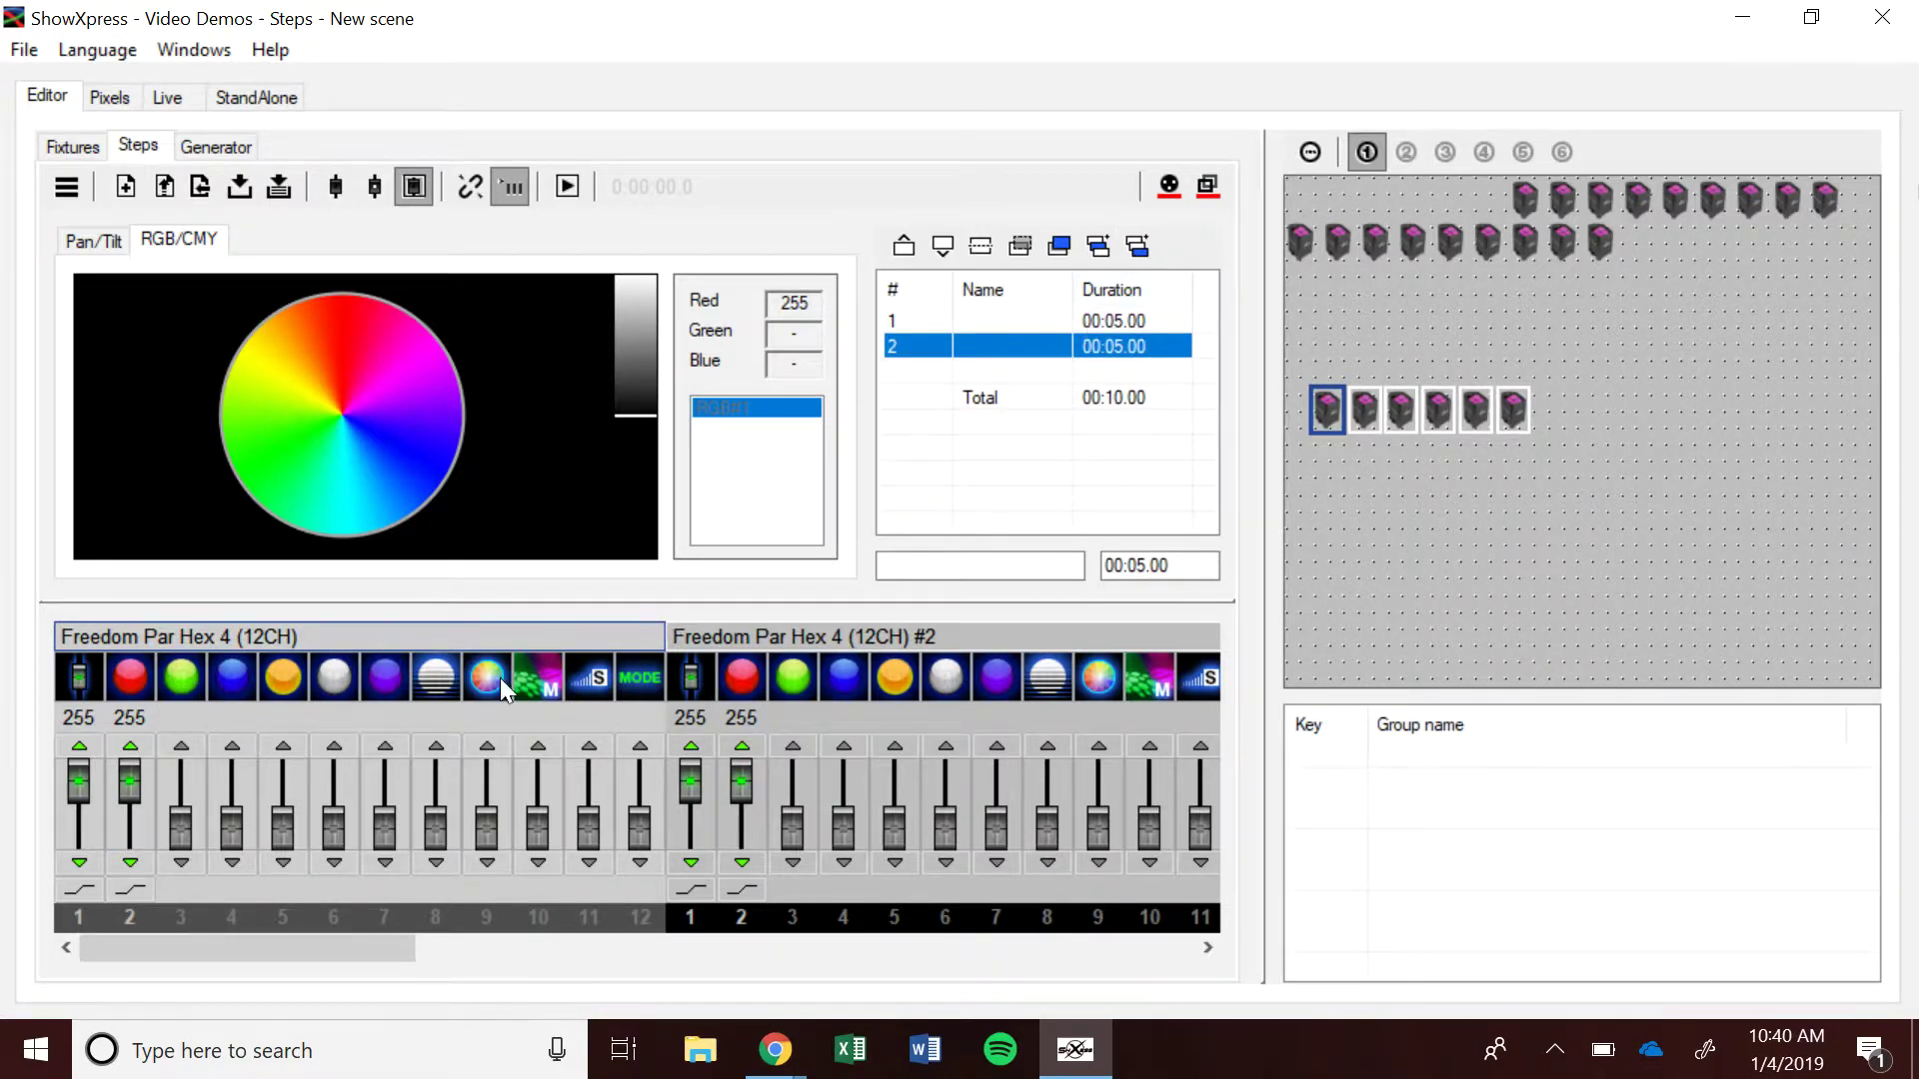
drag(226, 819, 128, 830)
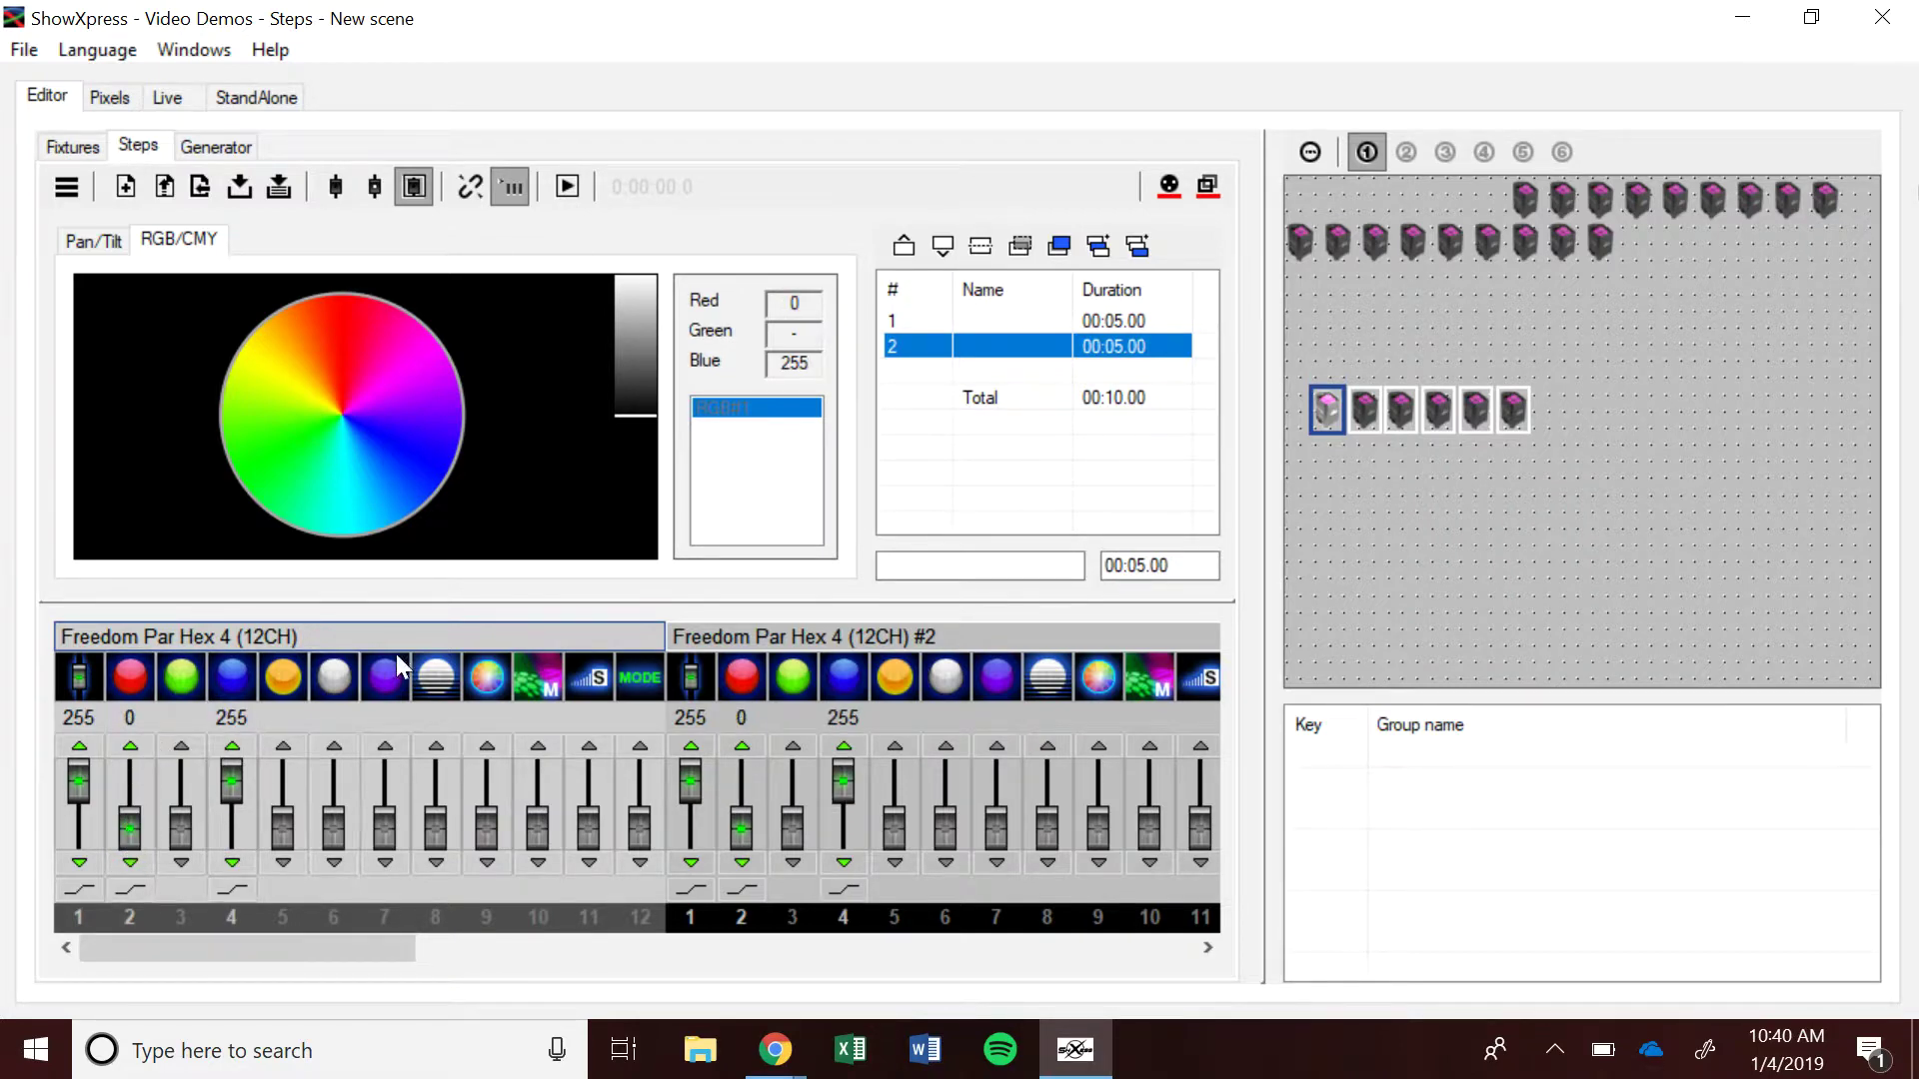
click(1026, 320)
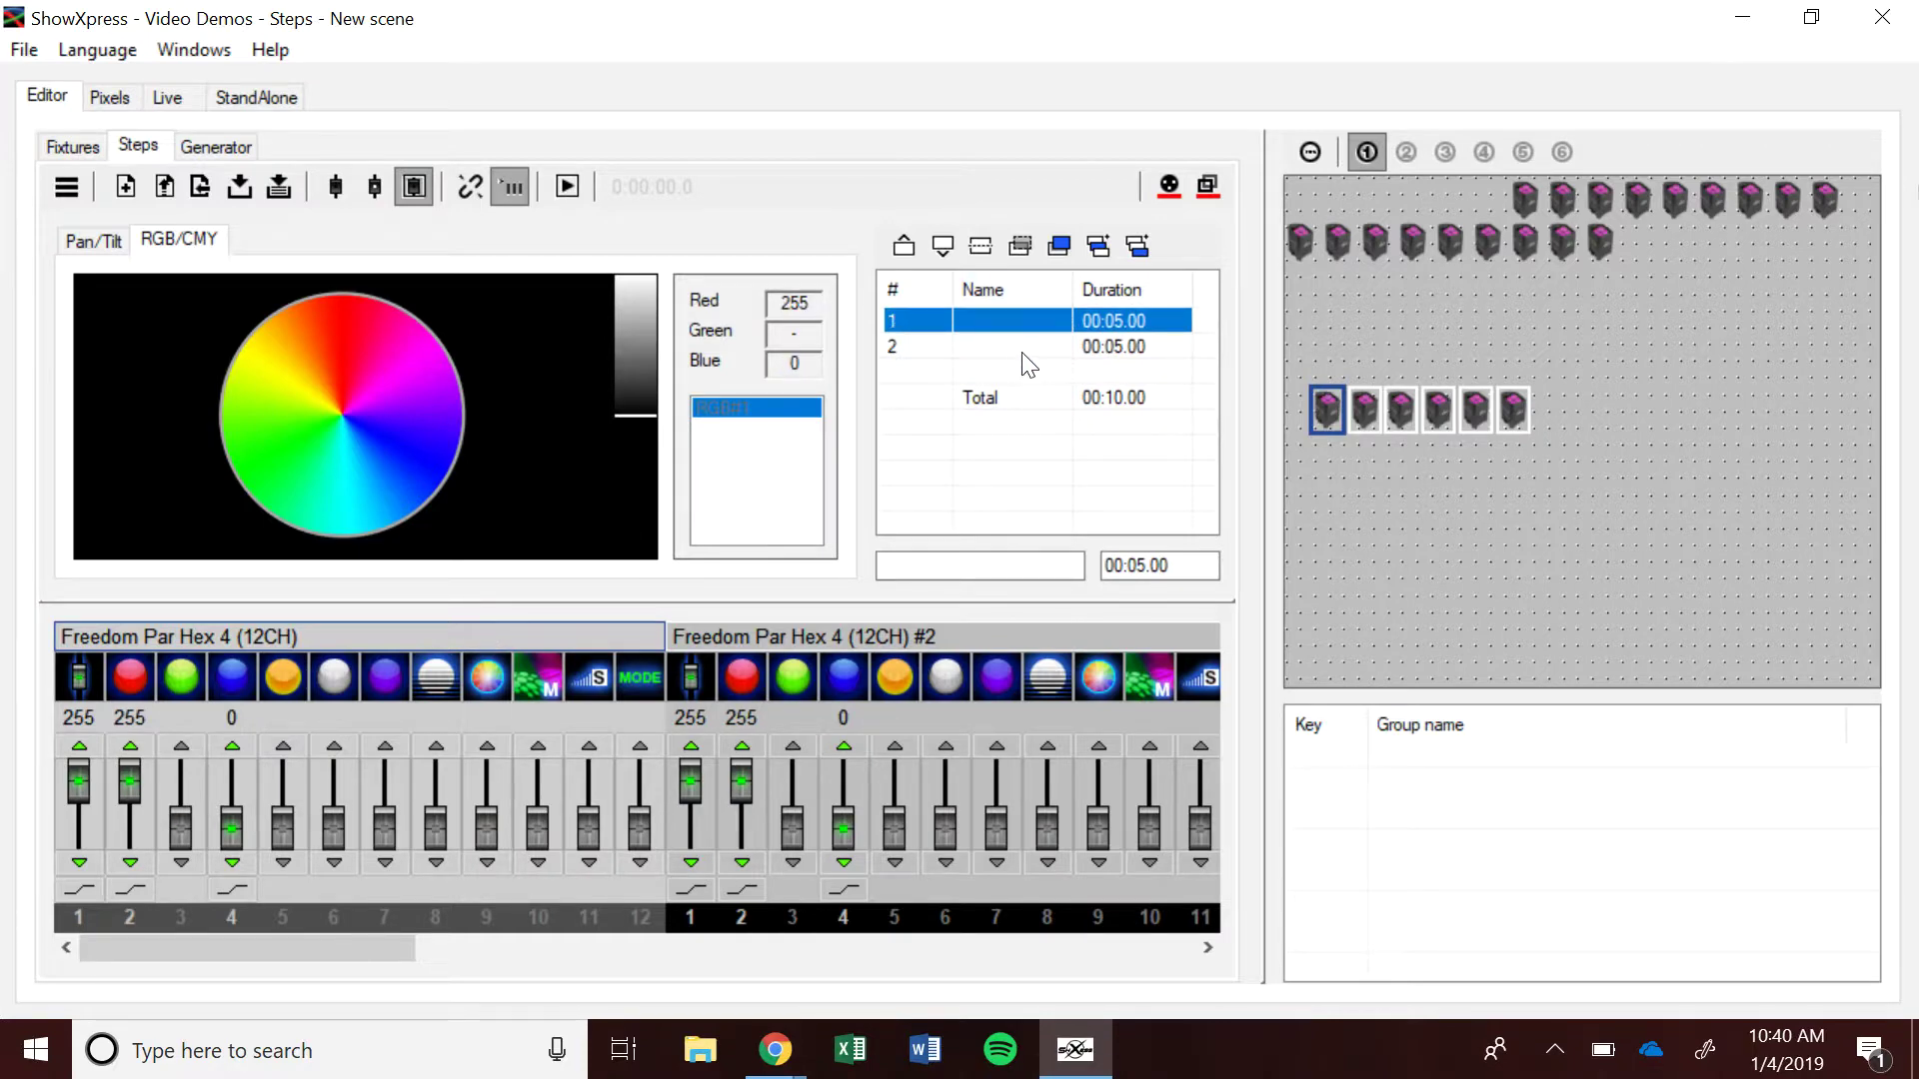
click(1020, 346)
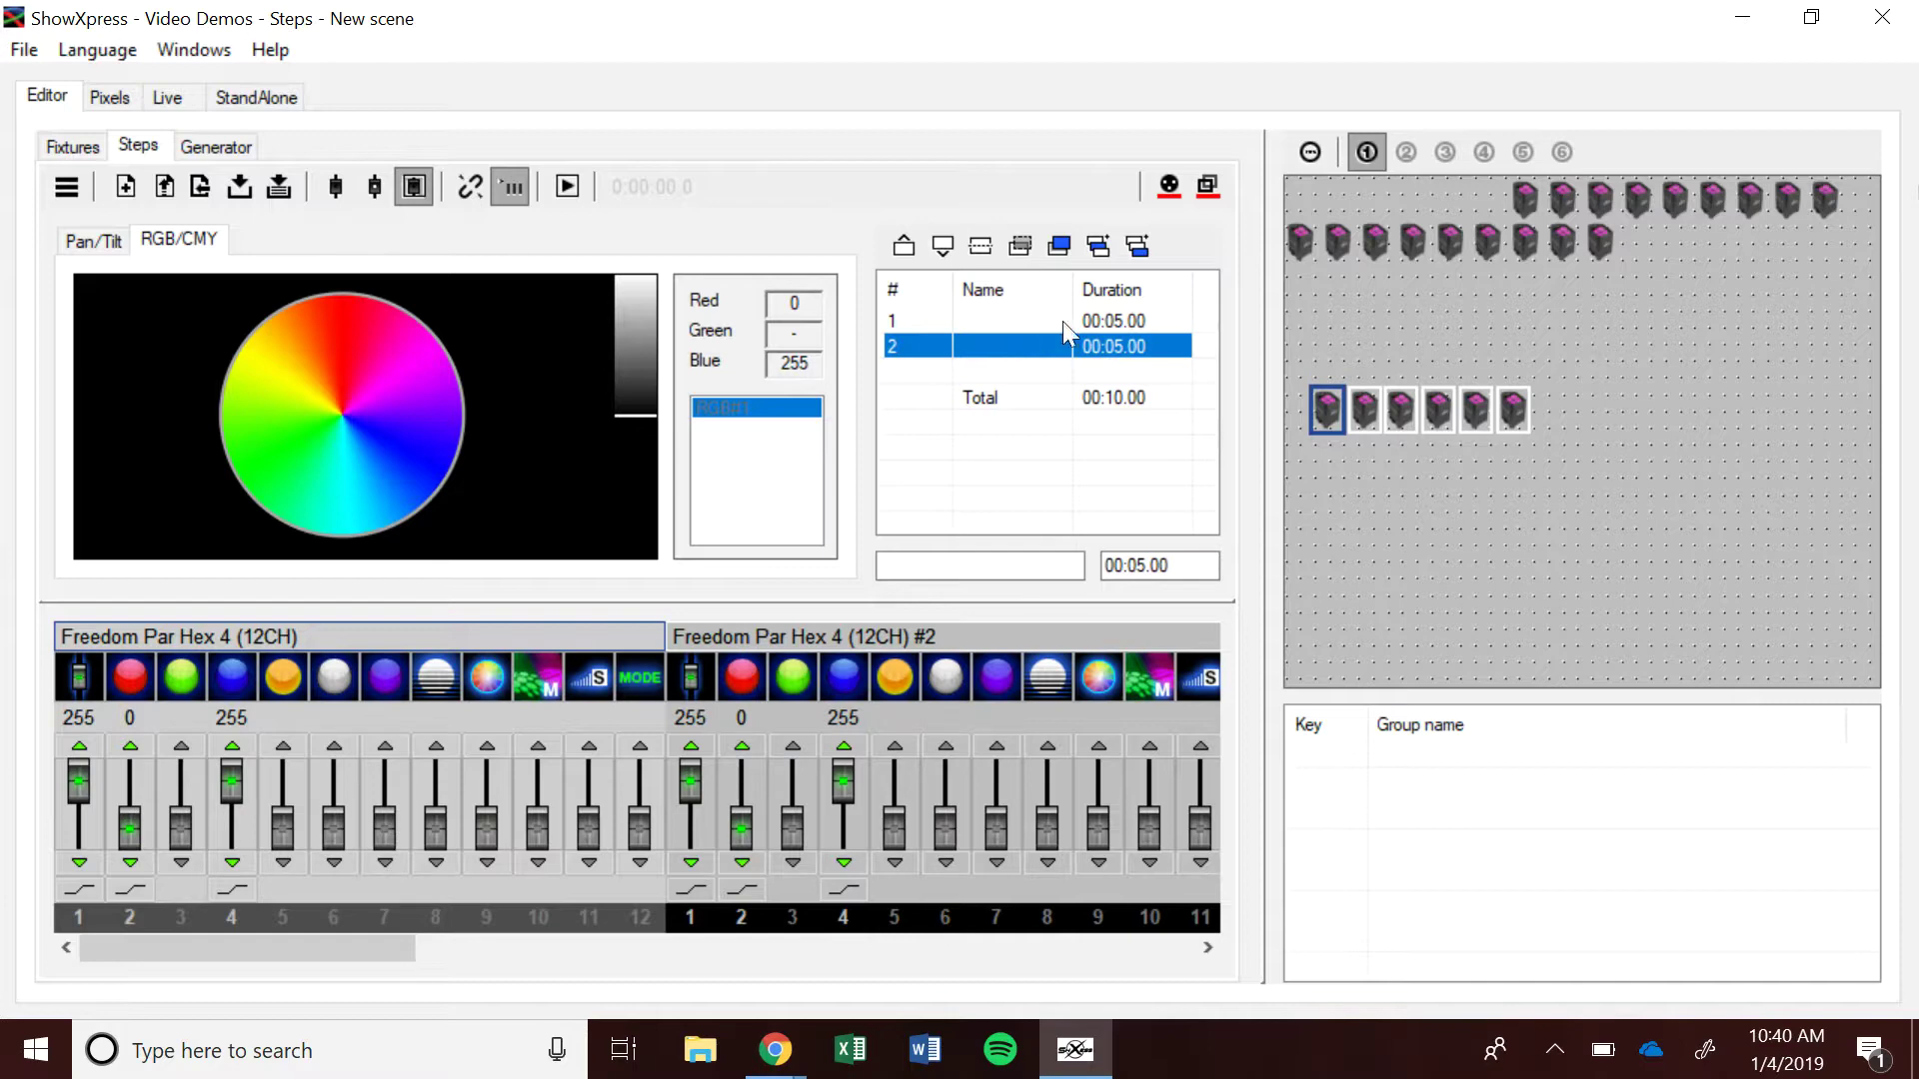
Step: Set the duration of step 1 to 00:02
click(1125, 317)
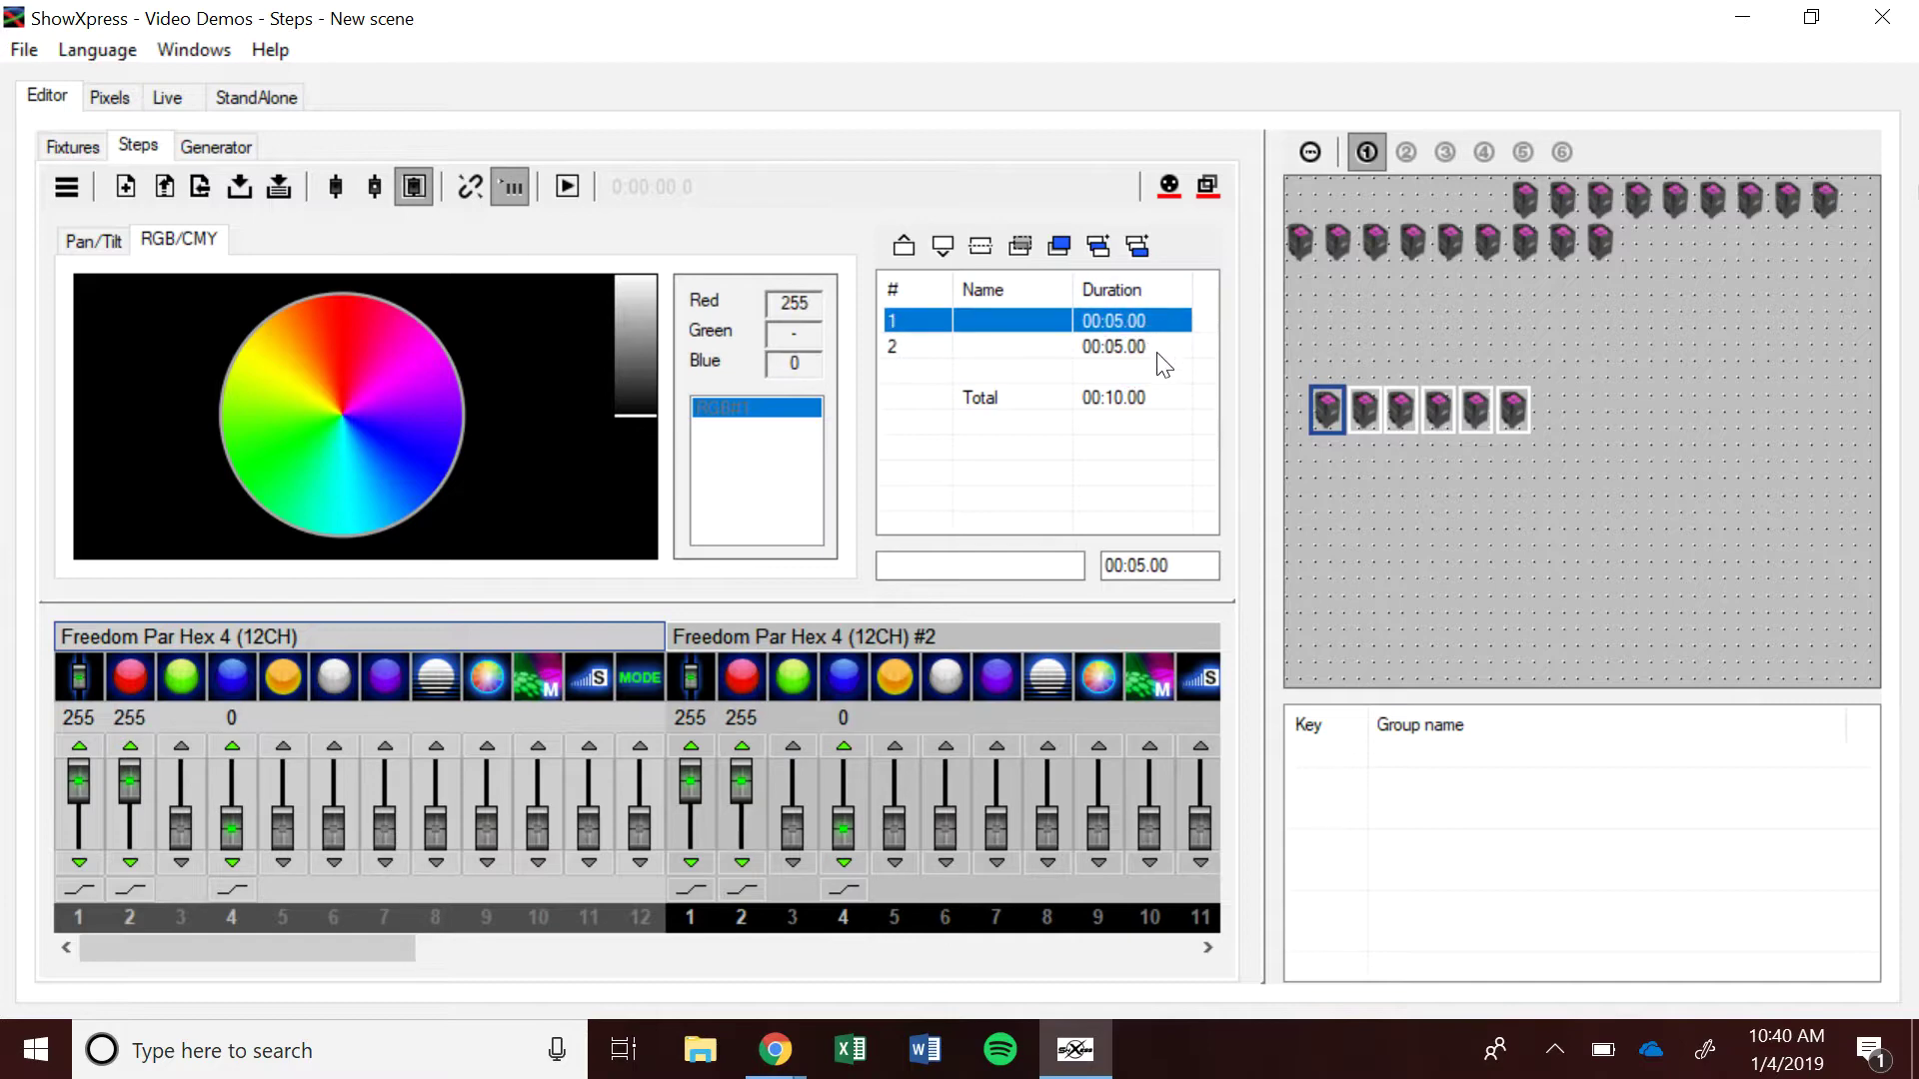
click(1177, 574)
key(BackSpace)
key(BackSpace)
key(BackSpace)
key(BackSpace)
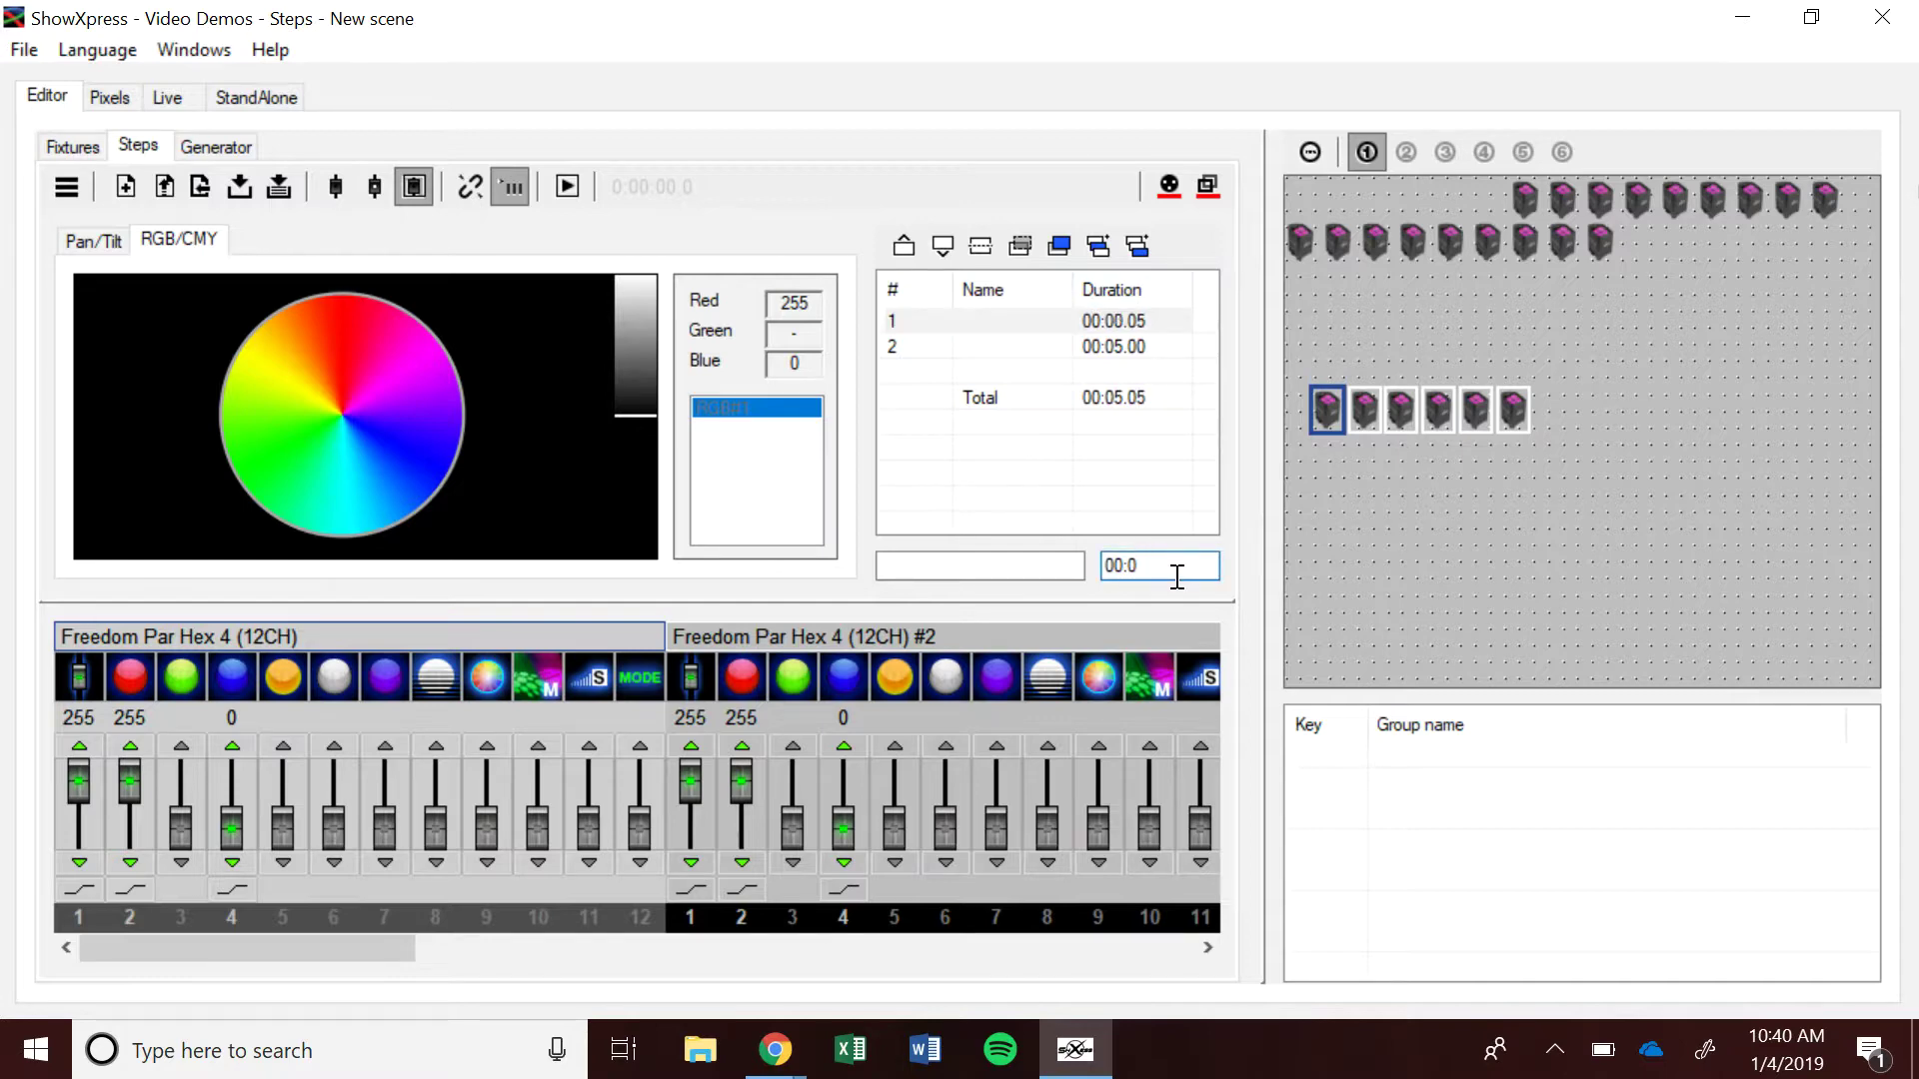
text(2)
key(Return)
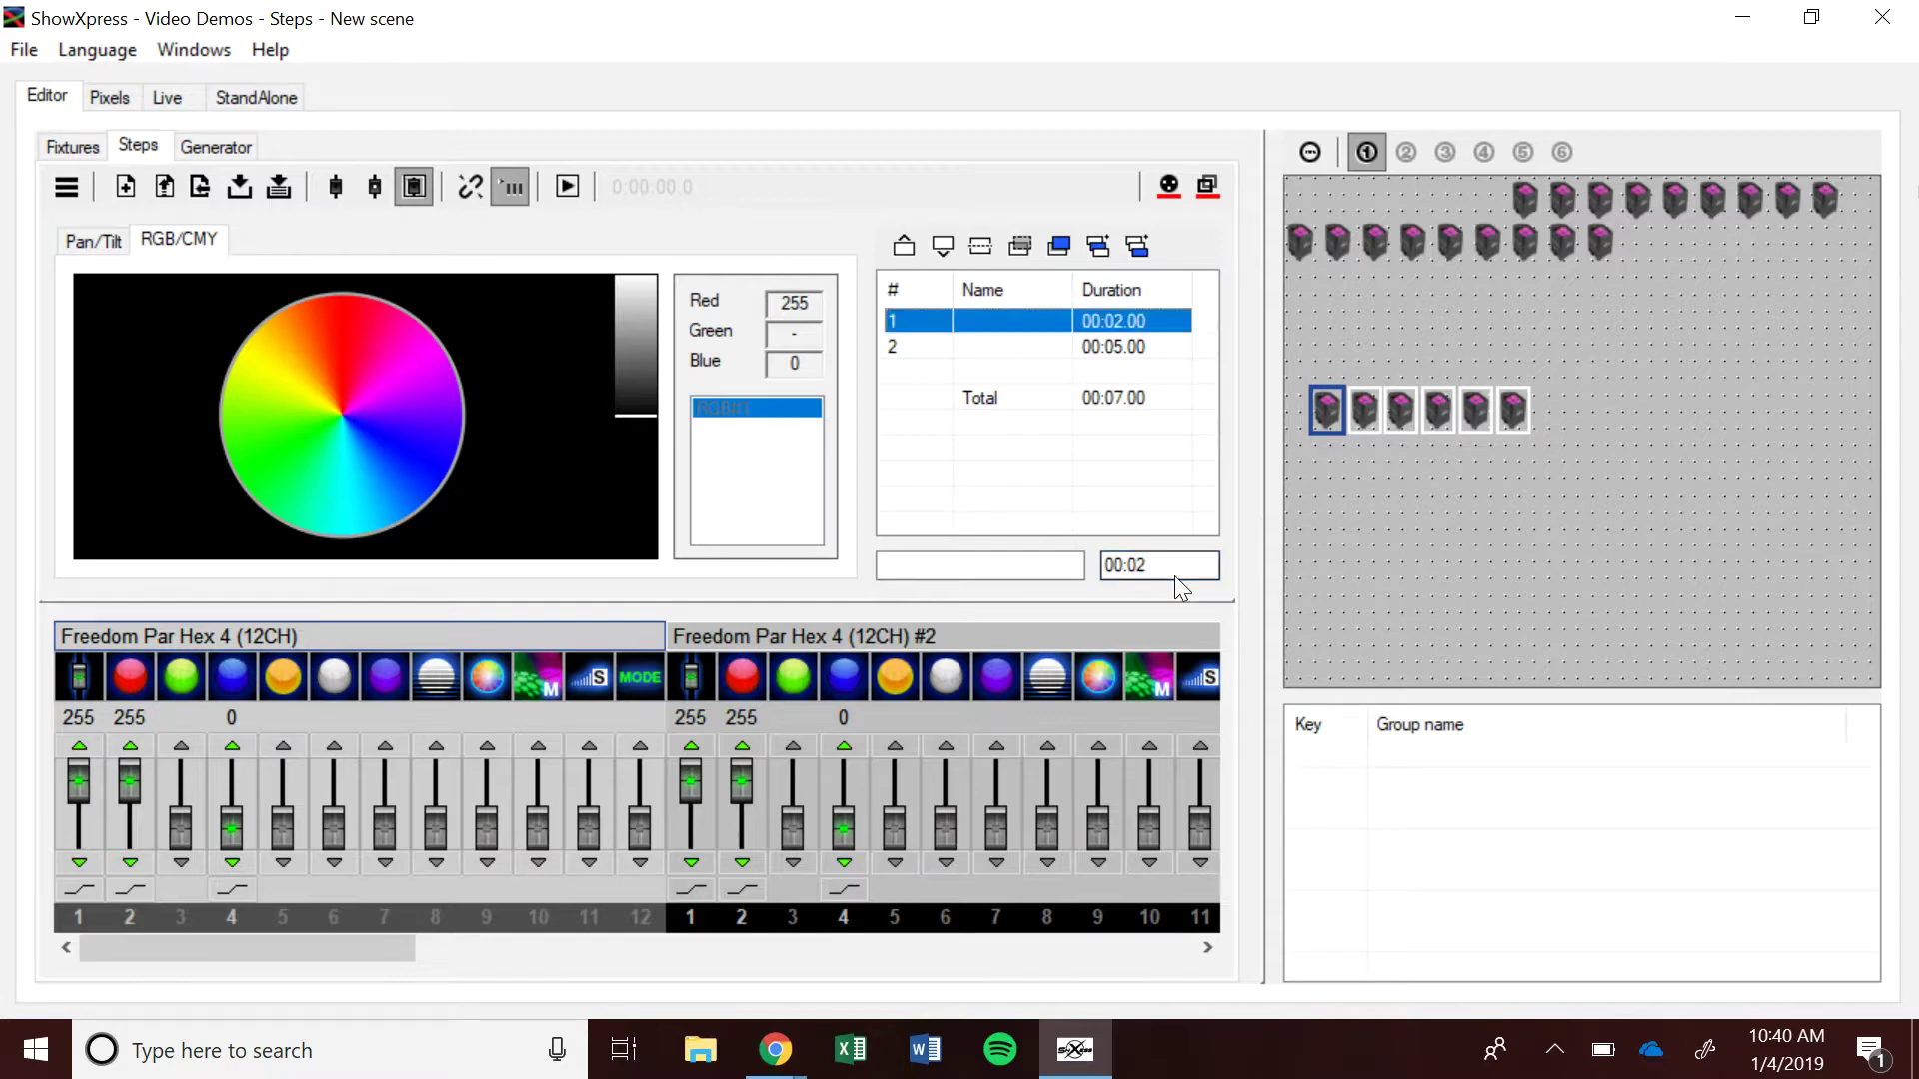
Step: Set the duration of step 2 to 00:02
click(1143, 344)
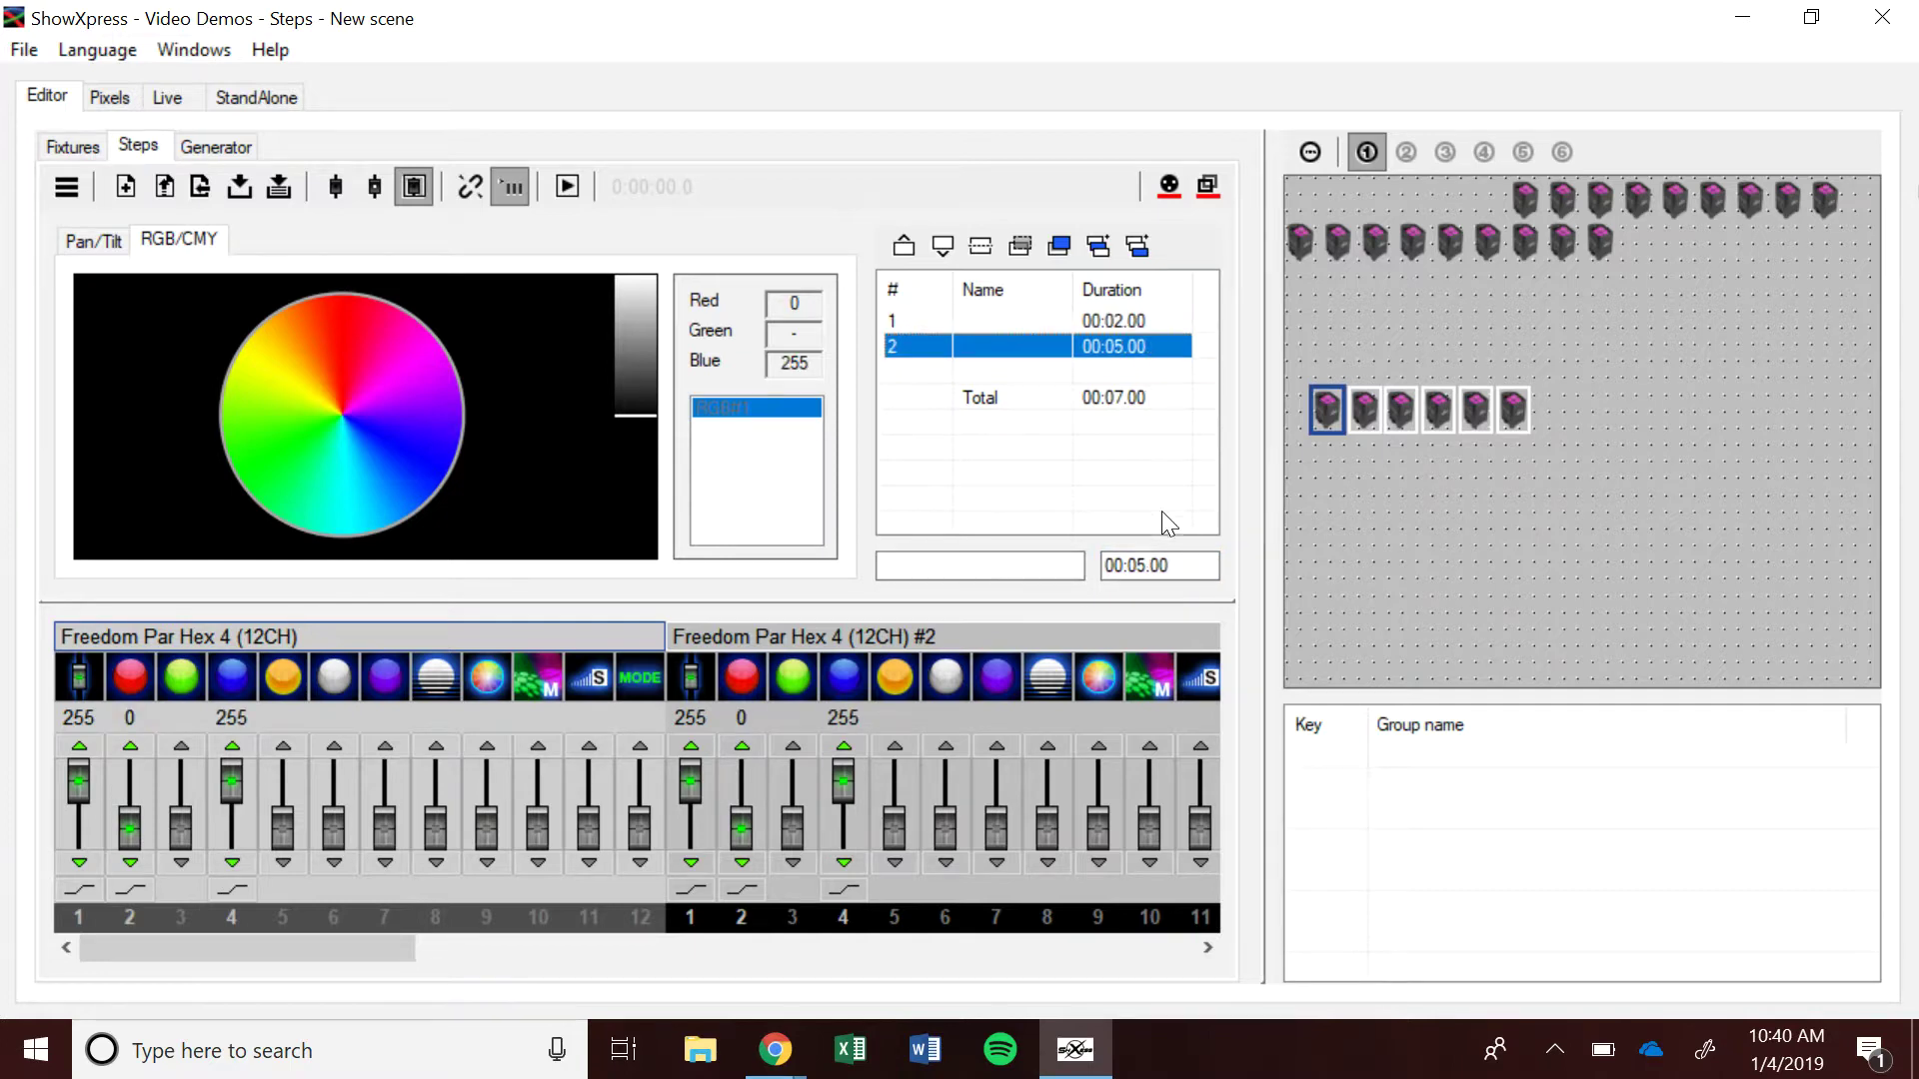
click(1179, 562)
key(BackSpace)
key(BackSpace)
key(BackSpace)
key(BackSpace)
text(2)
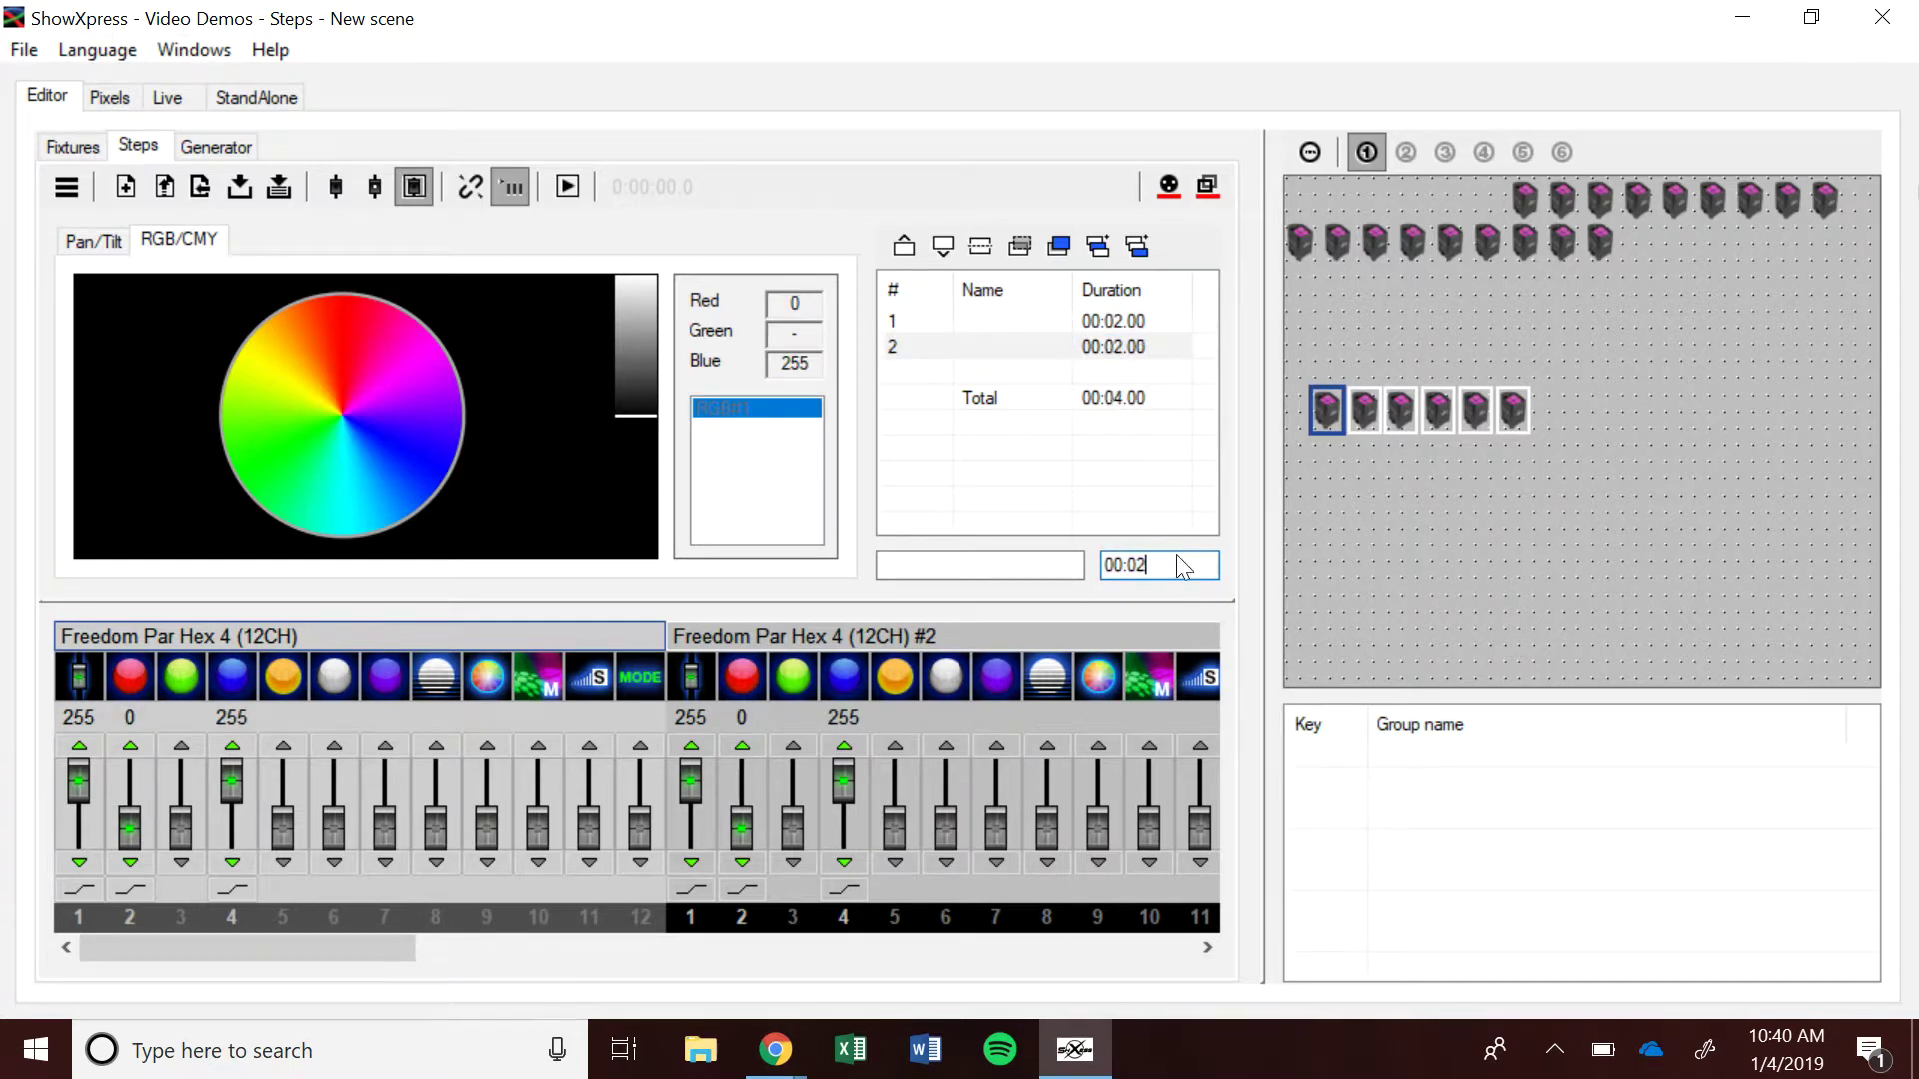
Step: Confirm the duration of step 2 and save the scene as Hex Red-Blue in the scenes folder
key(Return)
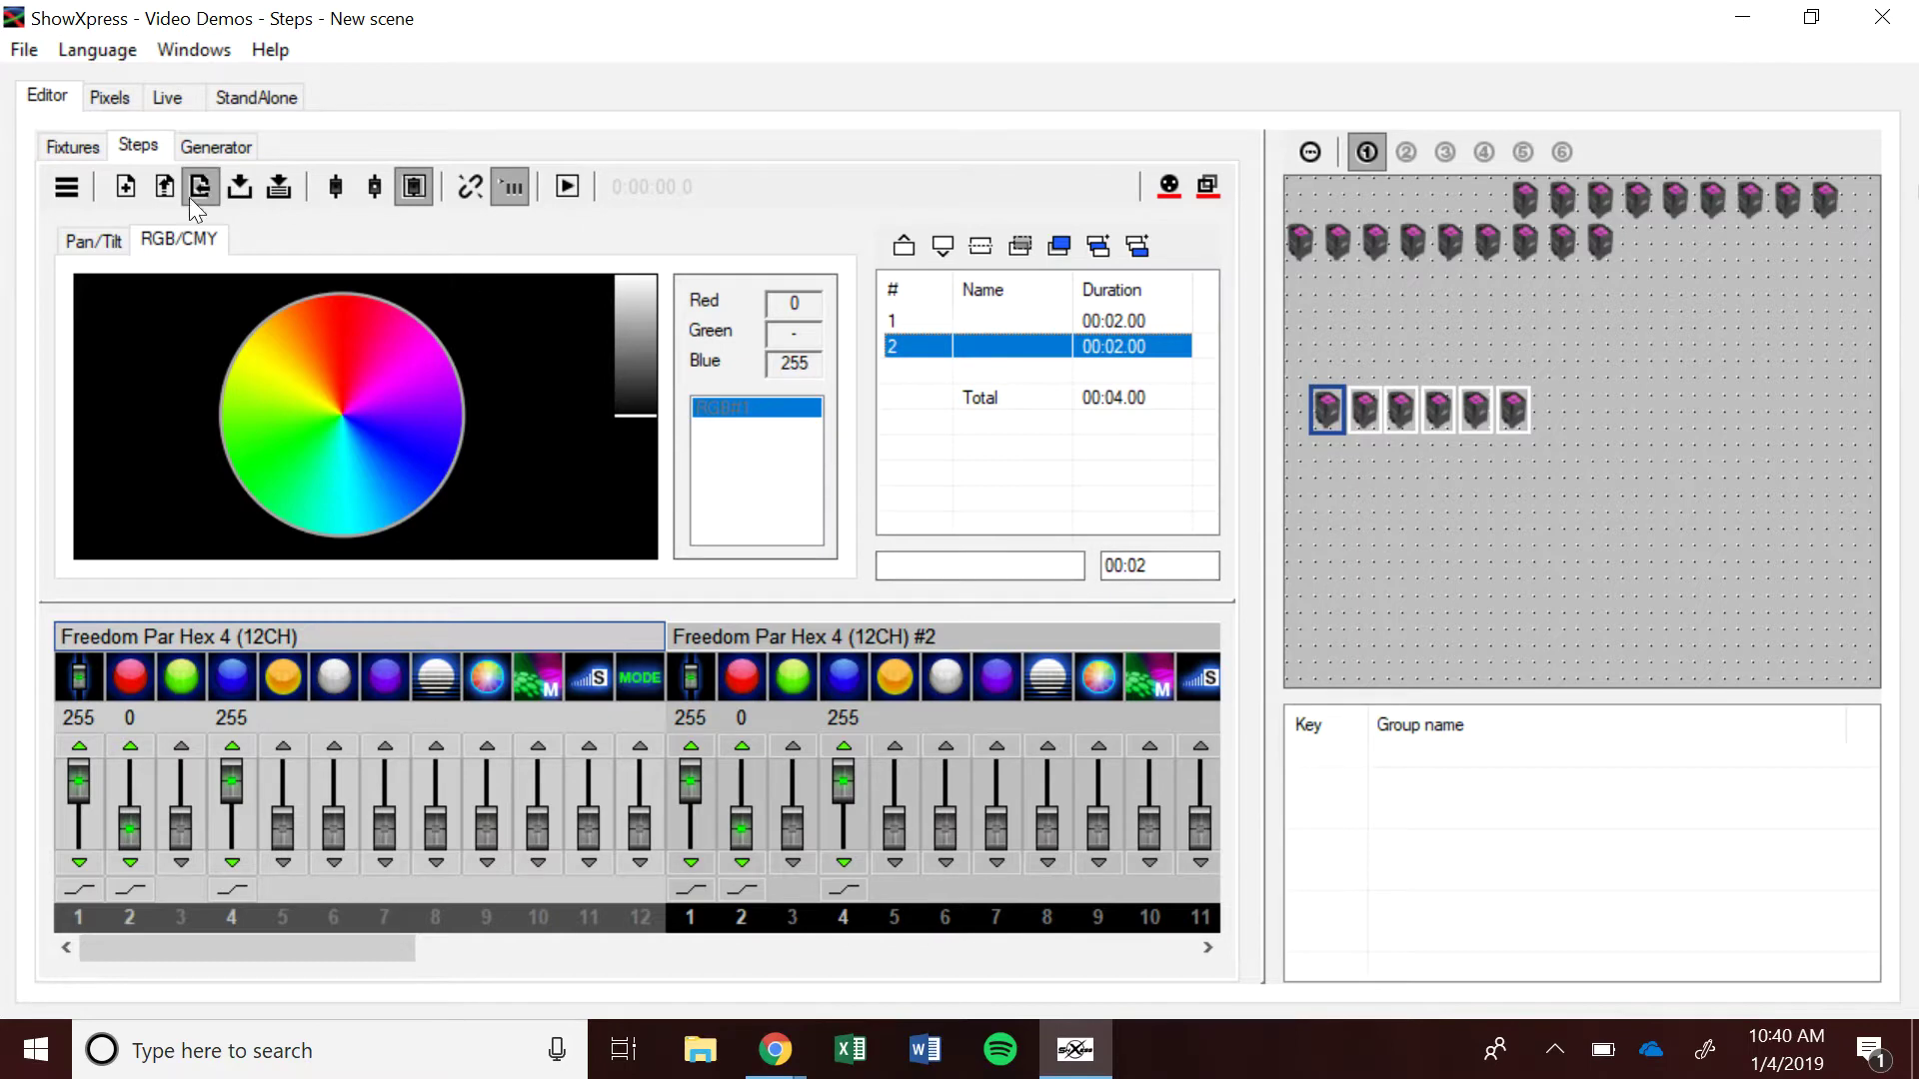
click(239, 186)
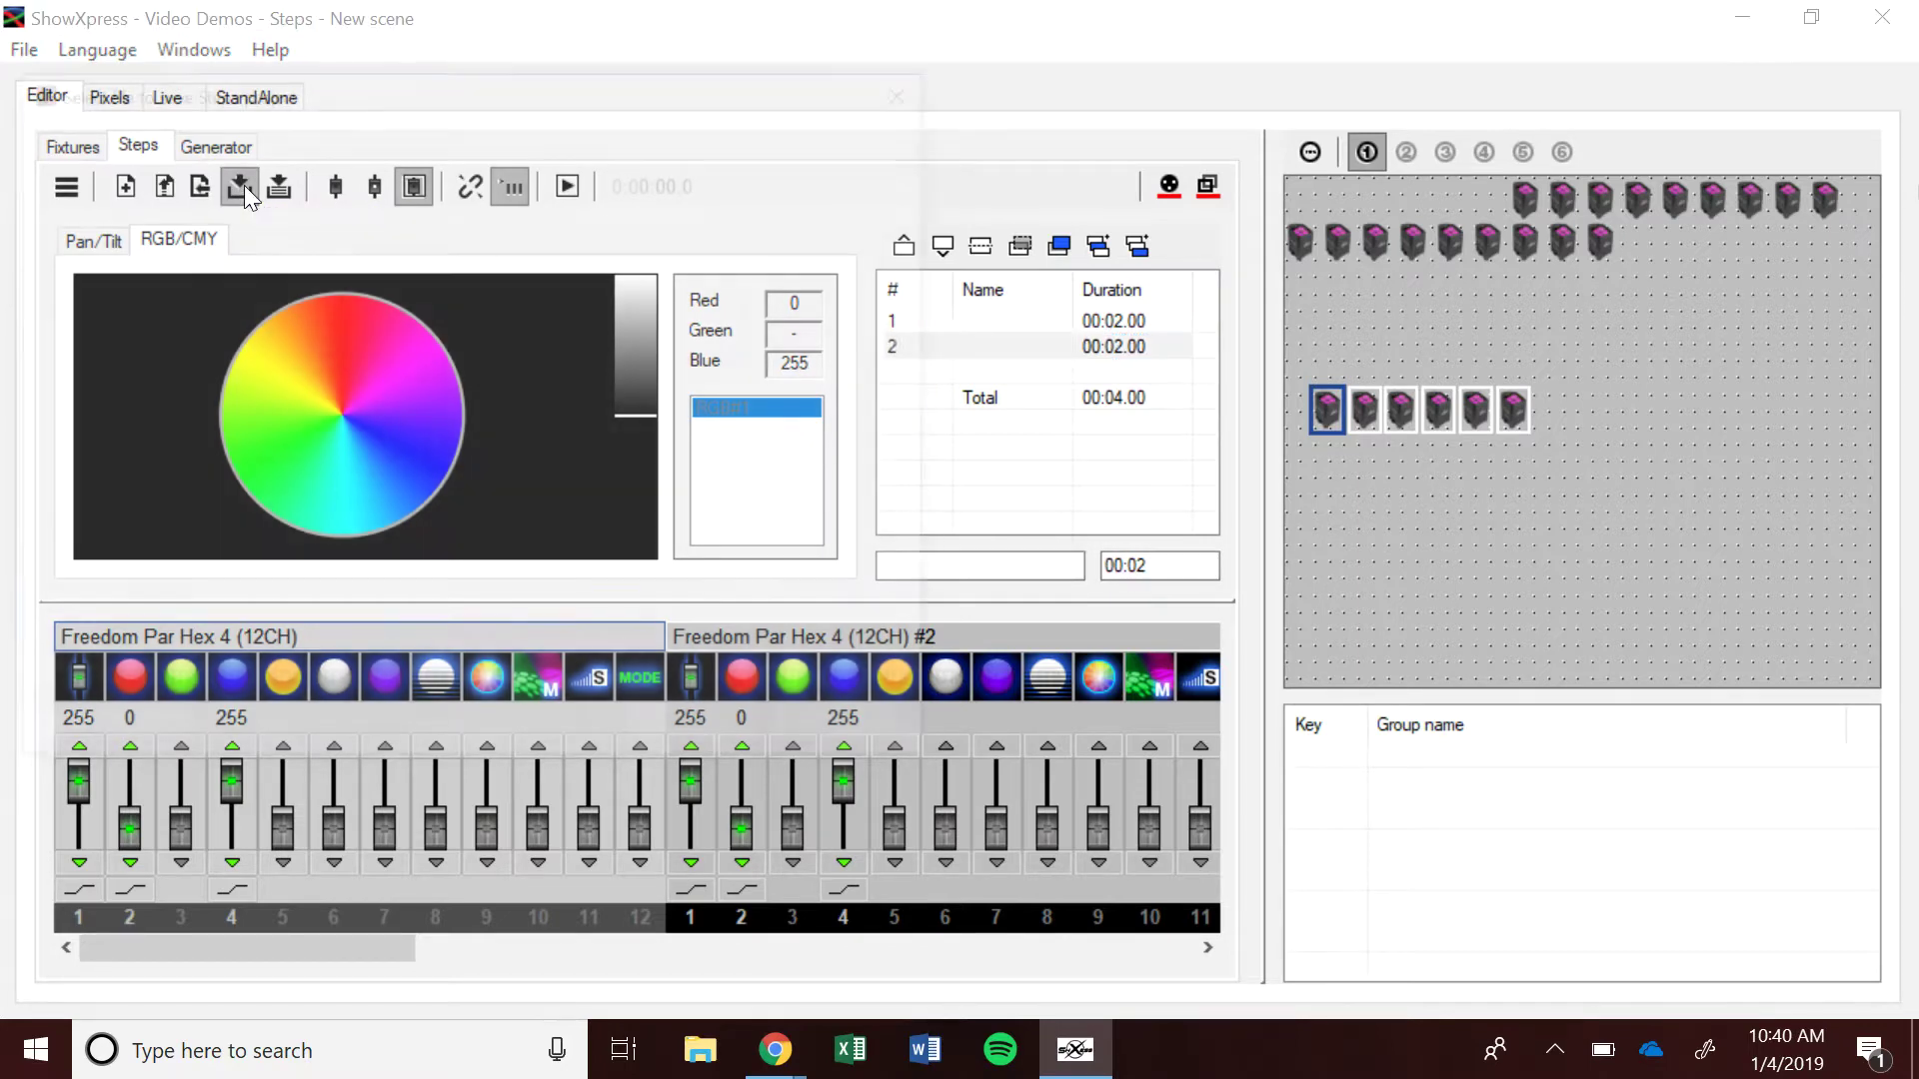
text(H)
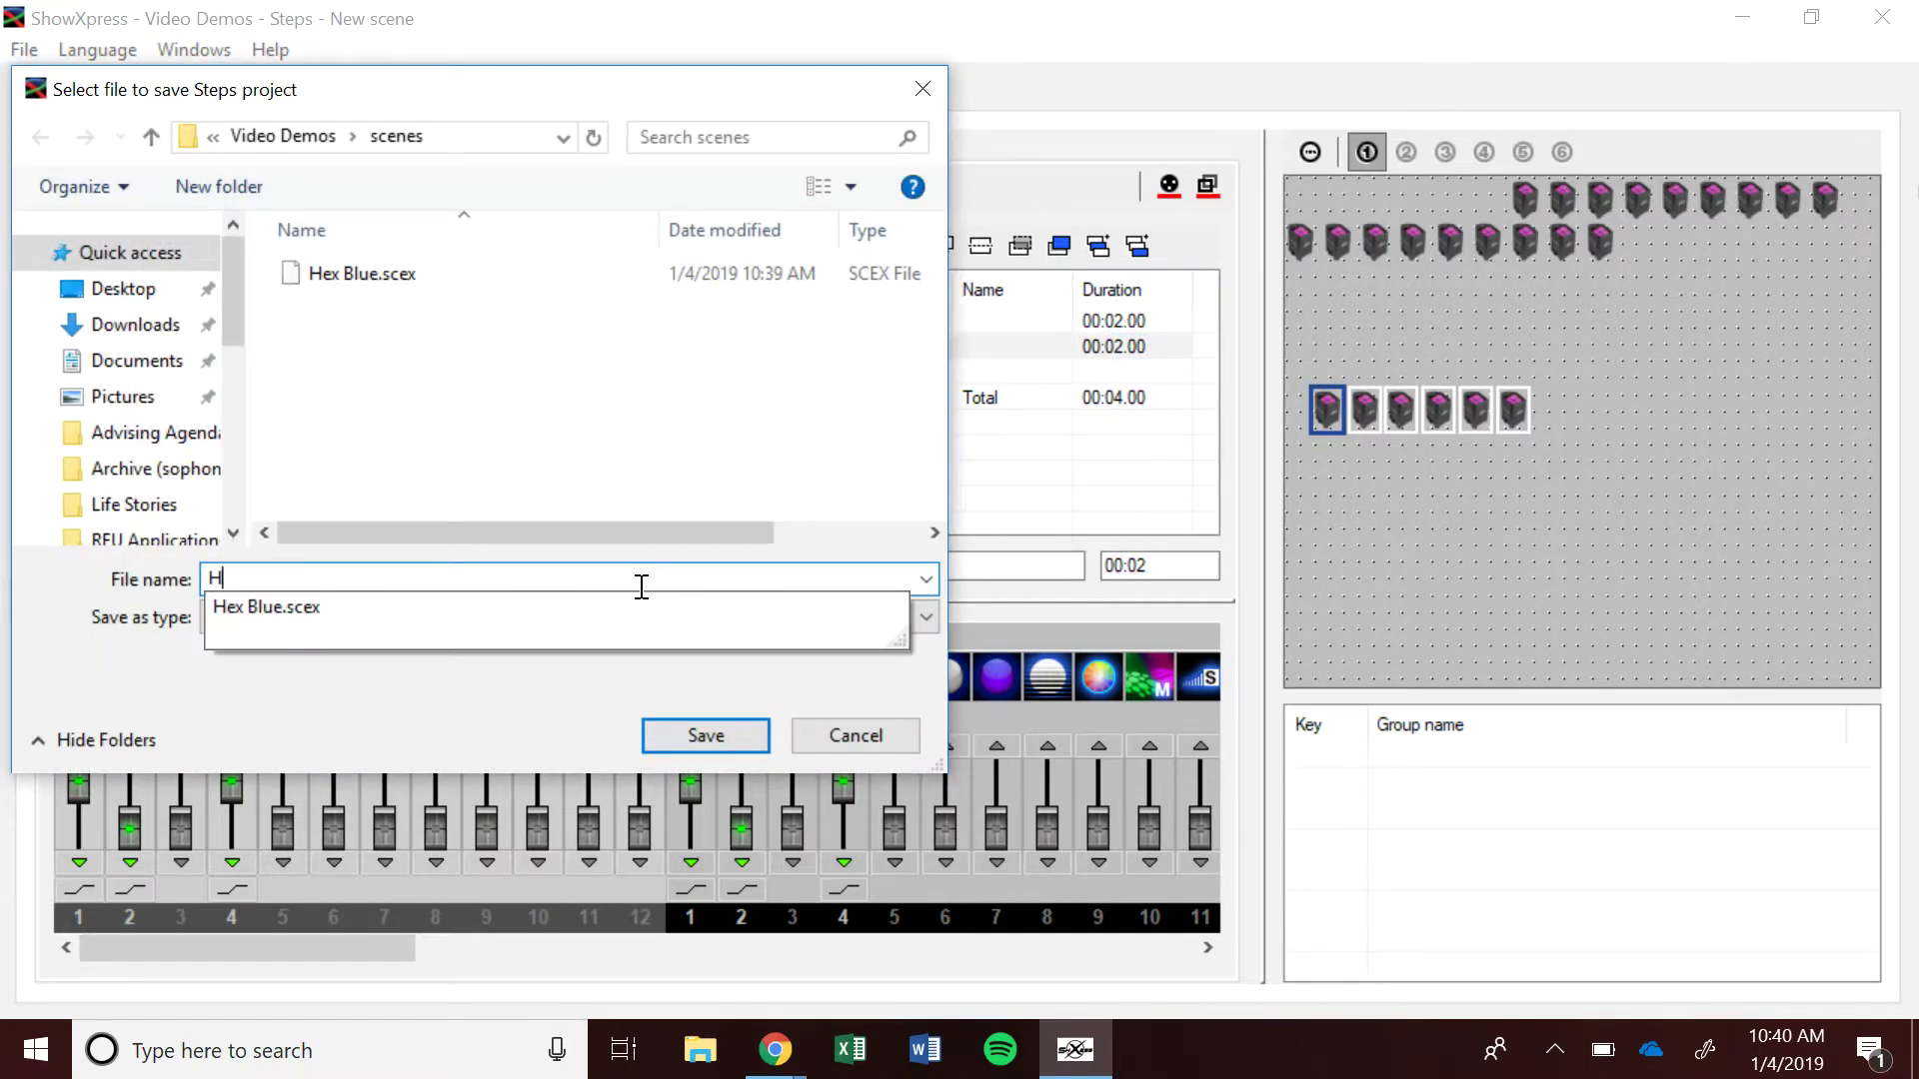
text(ex Red)
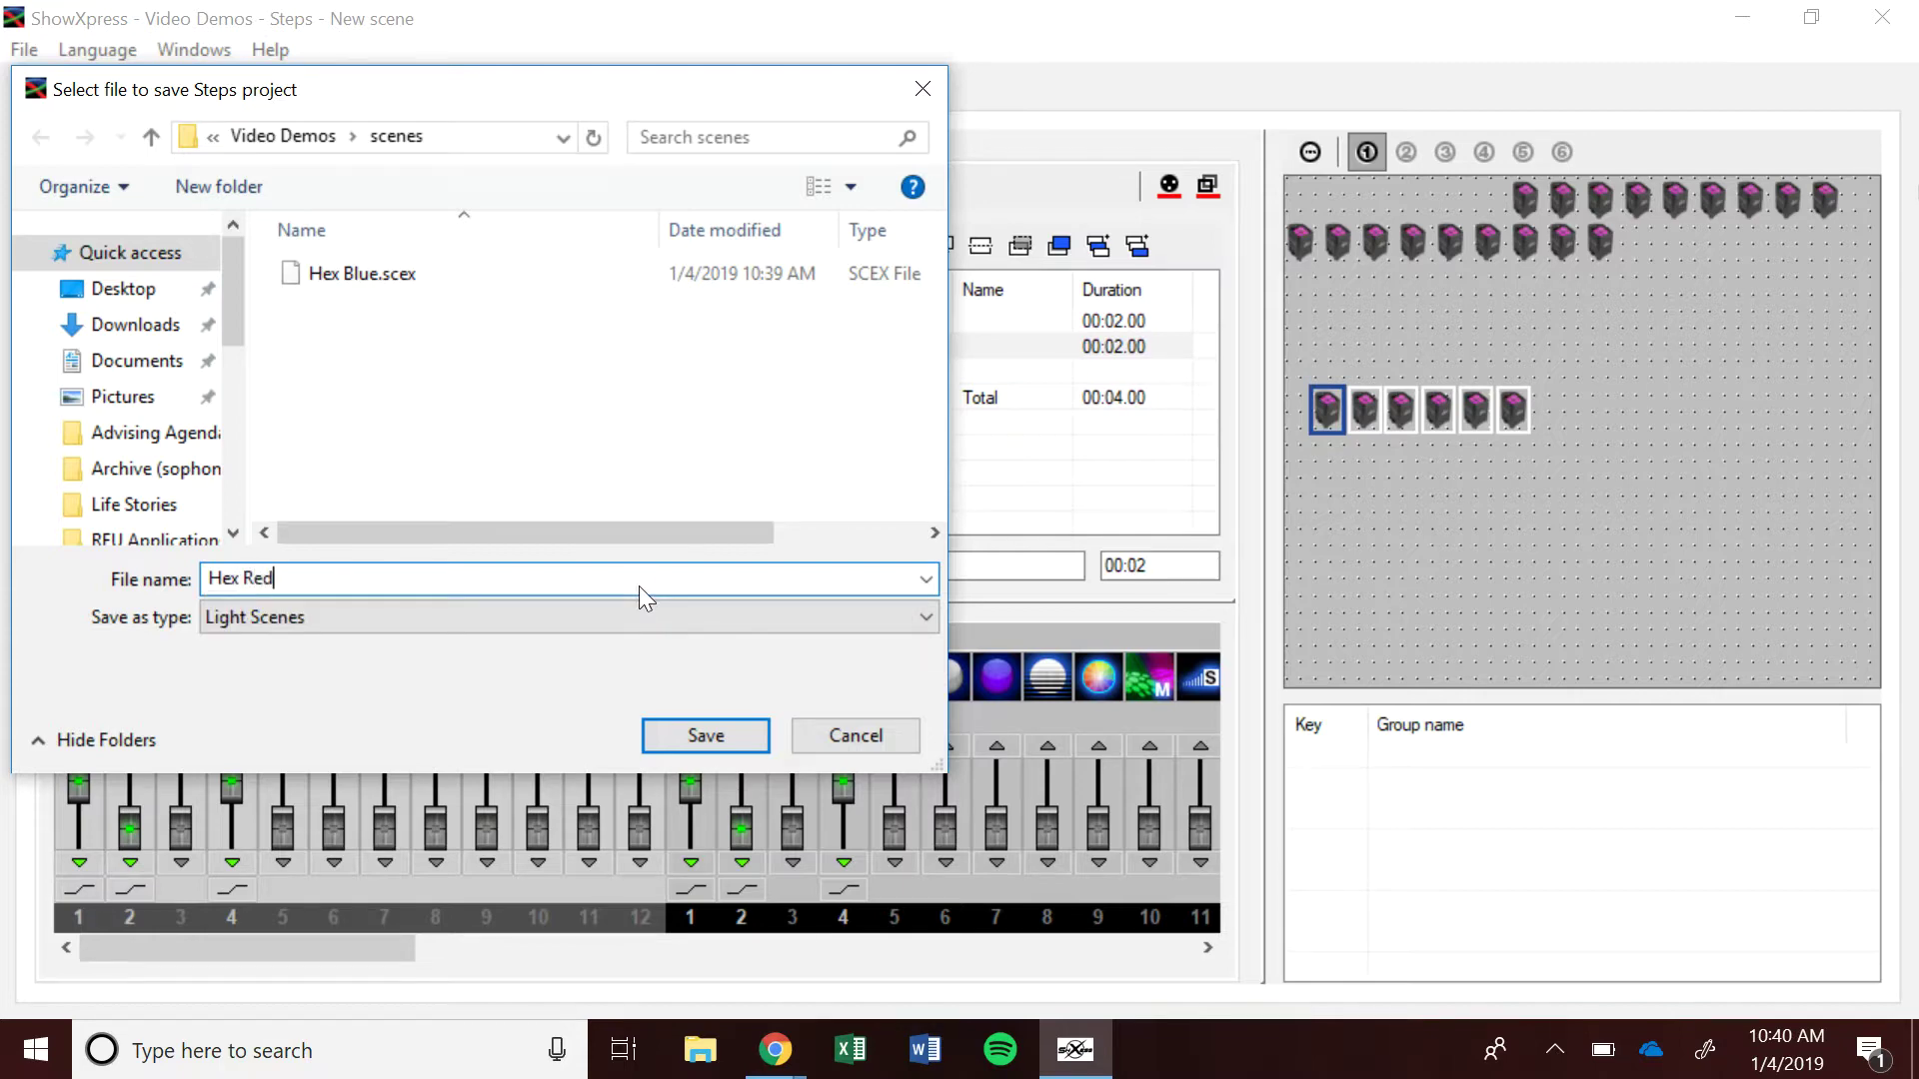
text(-Blue)
key(Return)
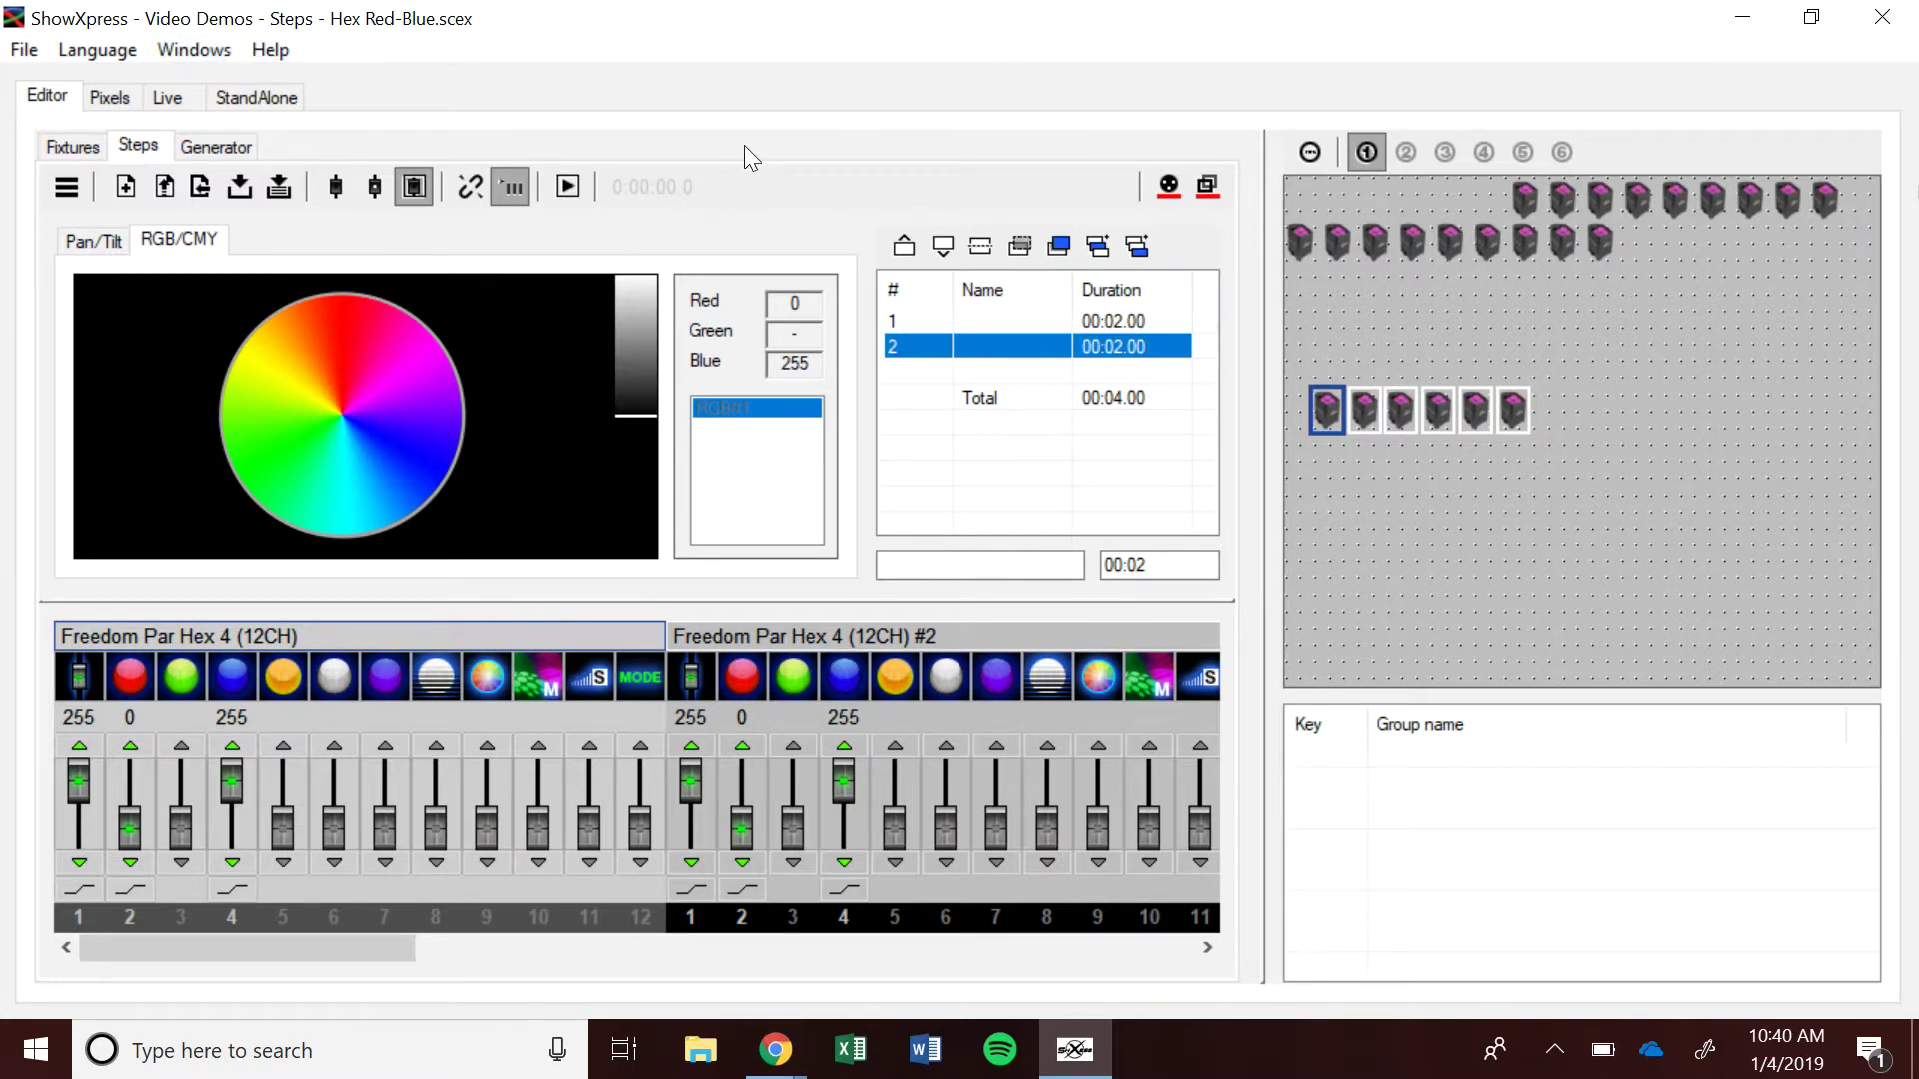
Step: Add the saved Hex Blue and Hex Red-Blue scenes as live buttons on Page_1
click(168, 95)
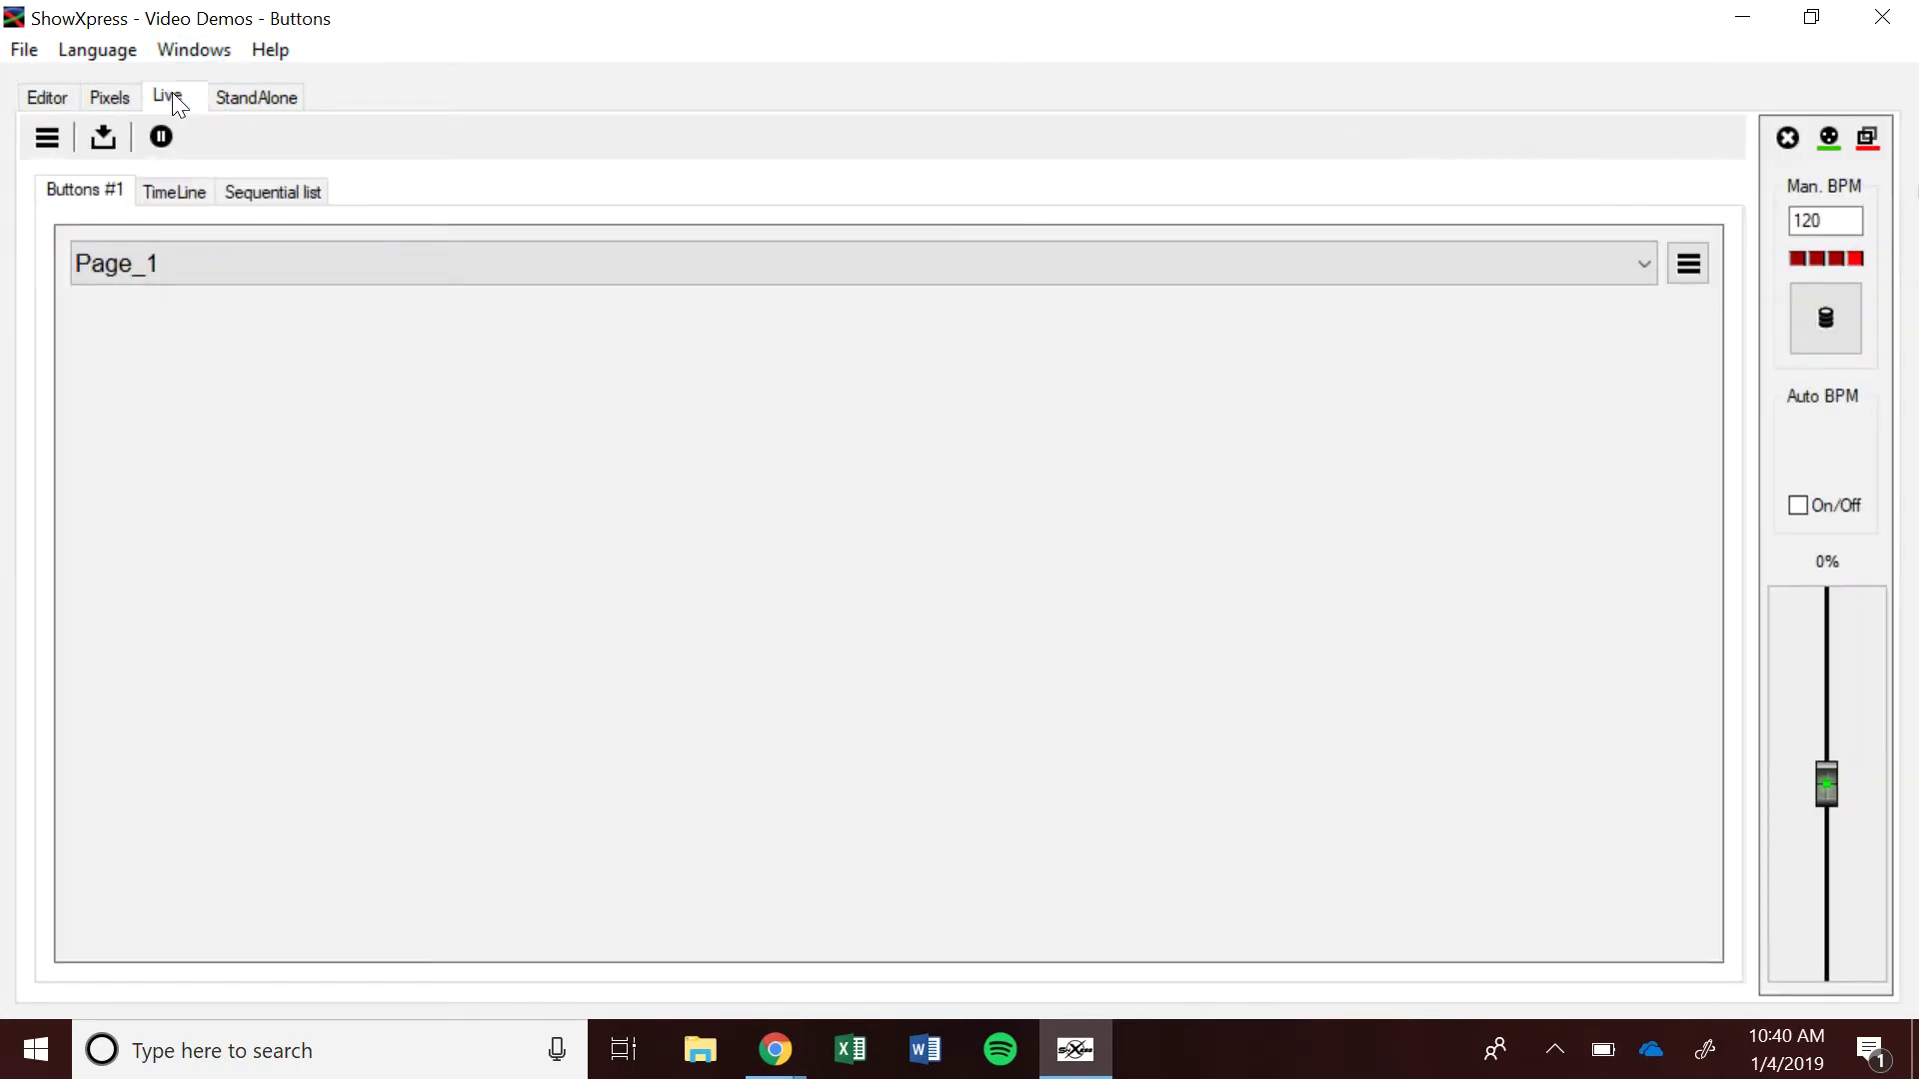
right_click(461, 492)
click(552, 616)
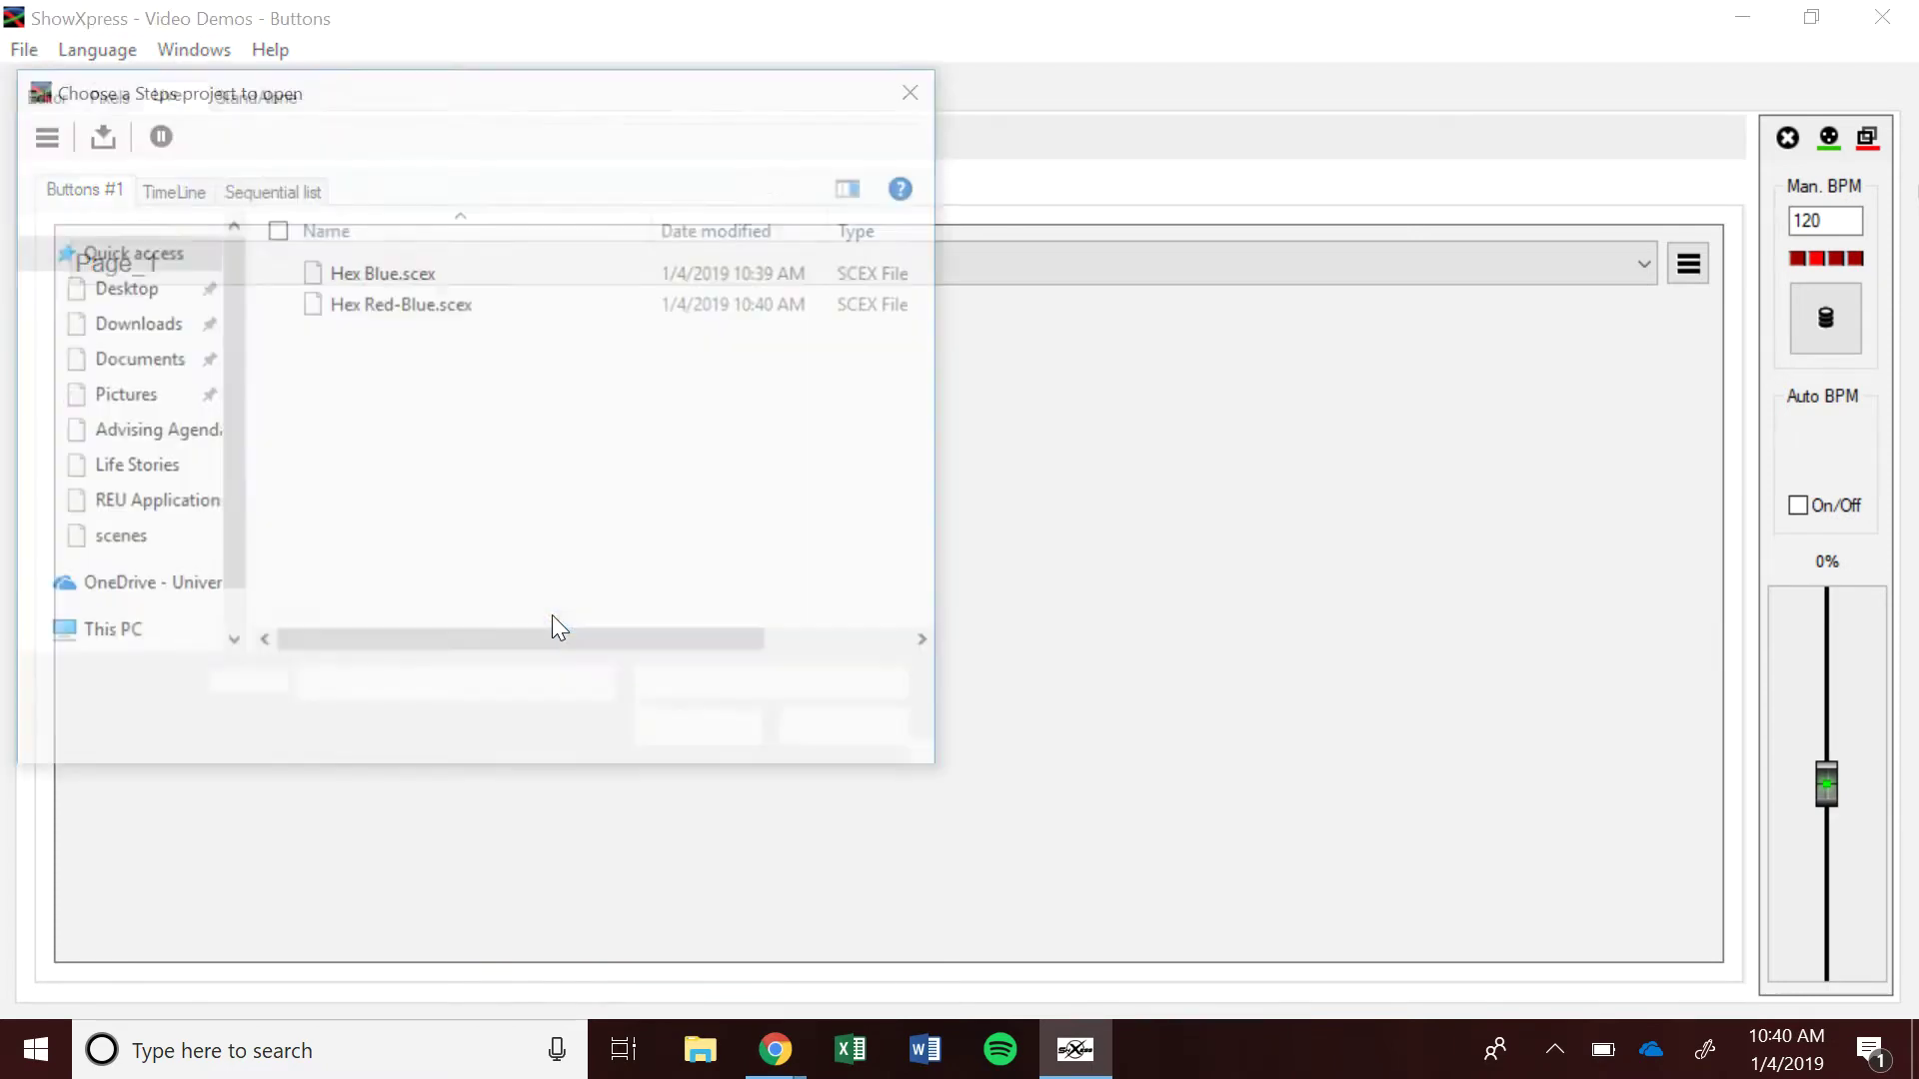
click(287, 273)
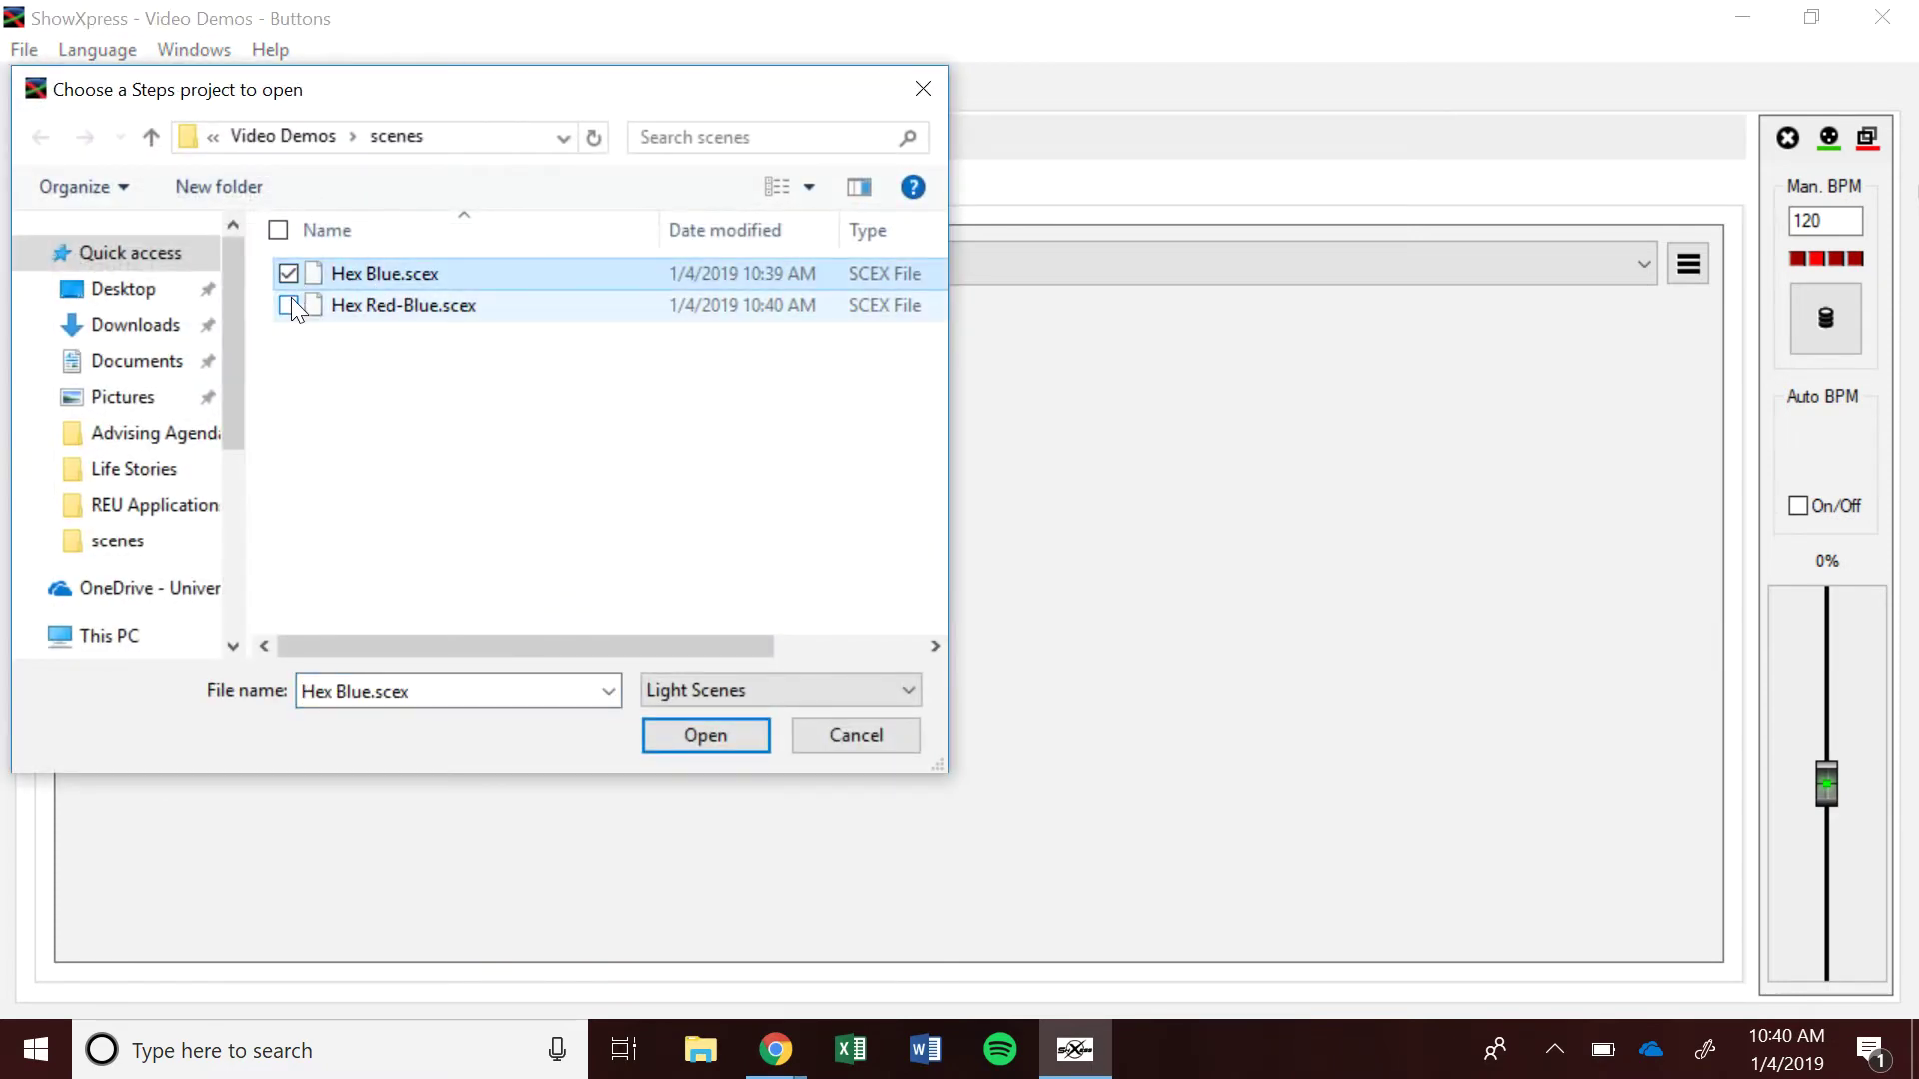
click(291, 297)
click(720, 741)
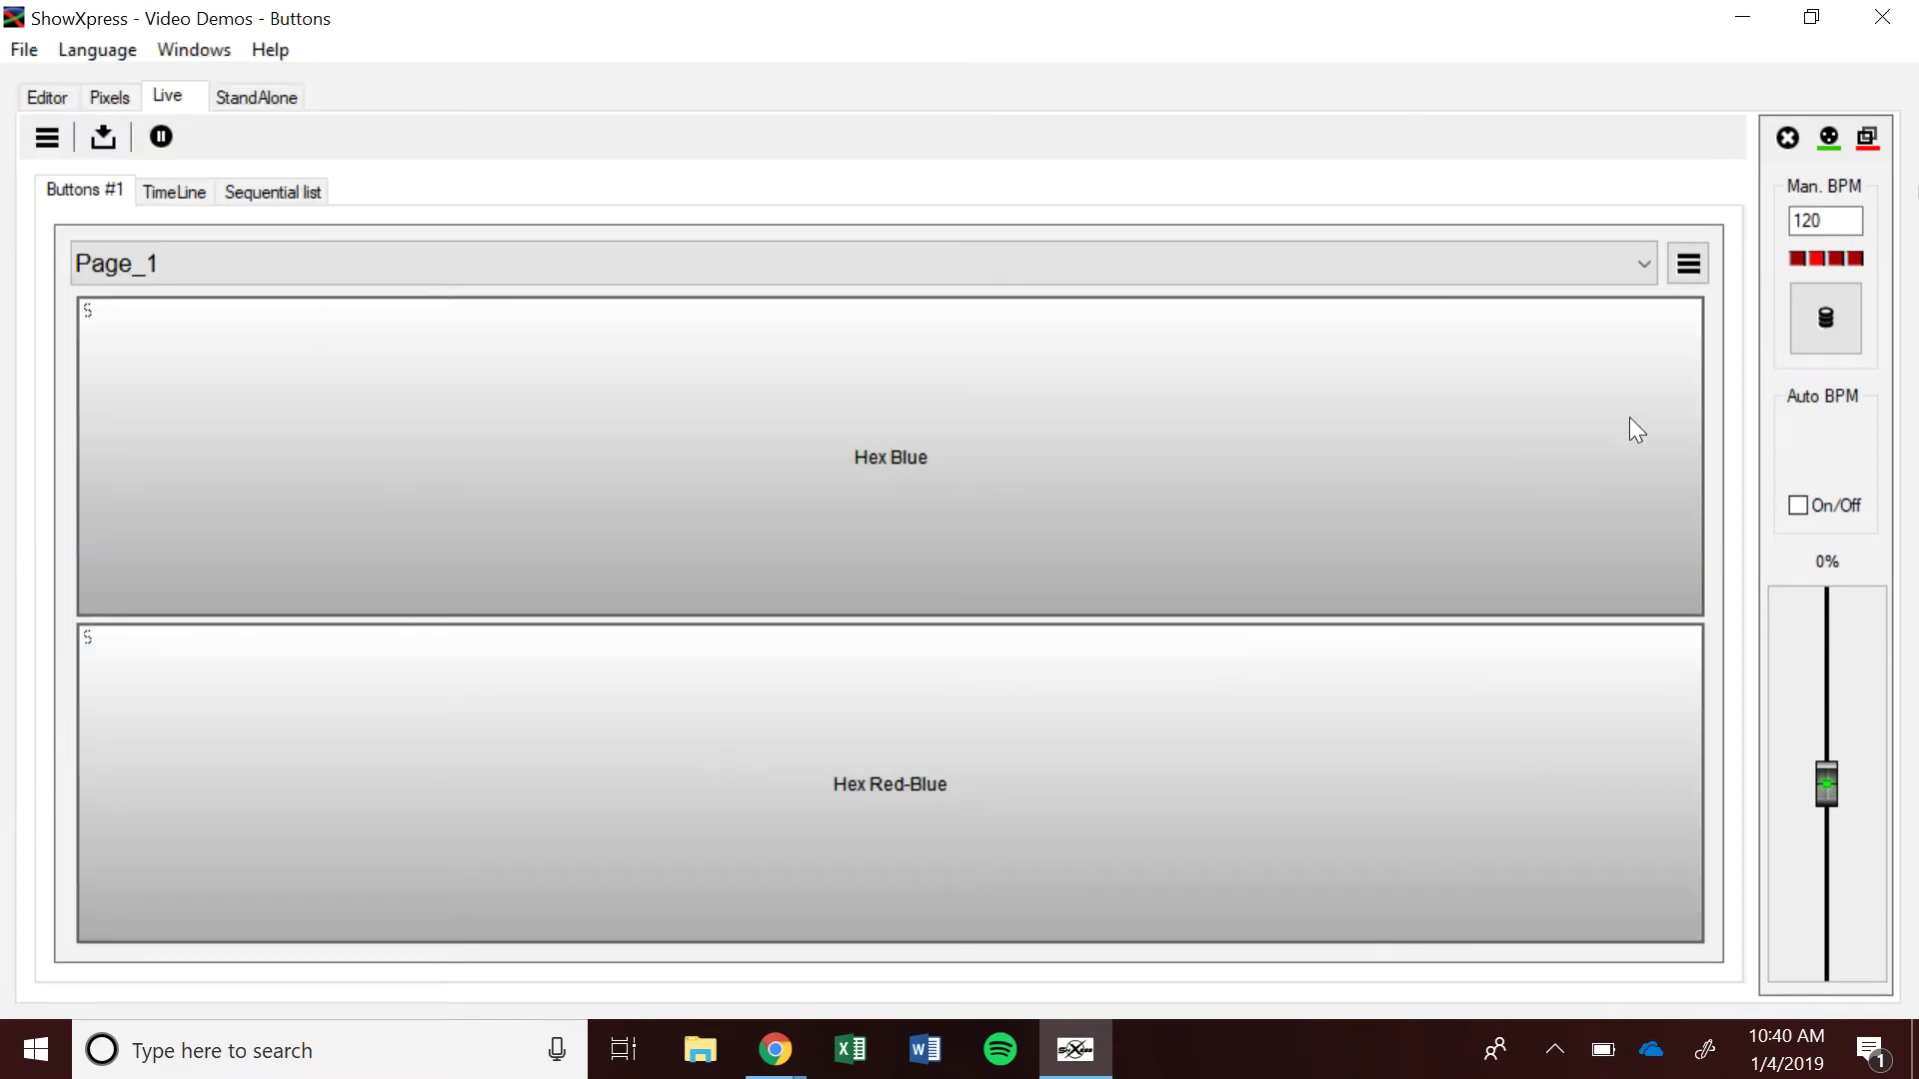
Step: Enable the 3D output for live playback and show the 3DView window beside the reduced main window
click(1867, 137)
click(1824, 15)
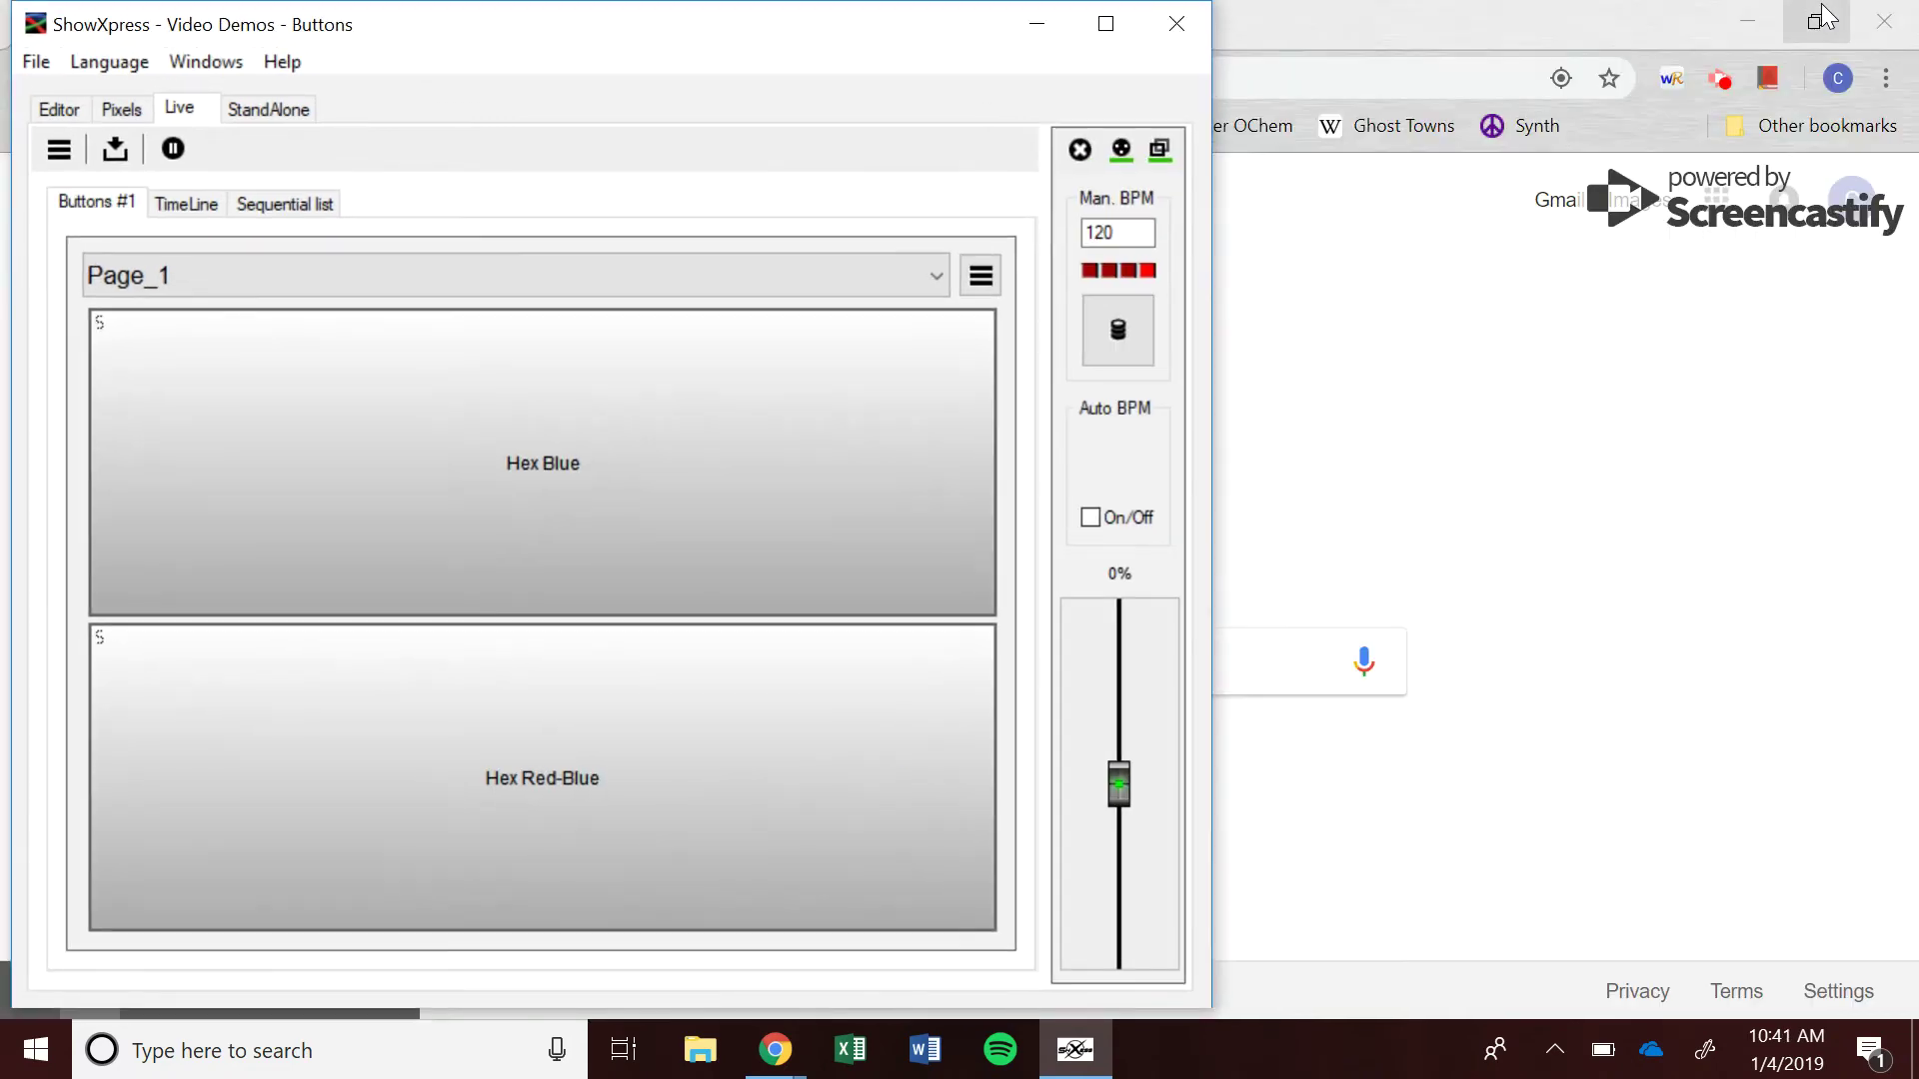
click(206, 62)
click(234, 95)
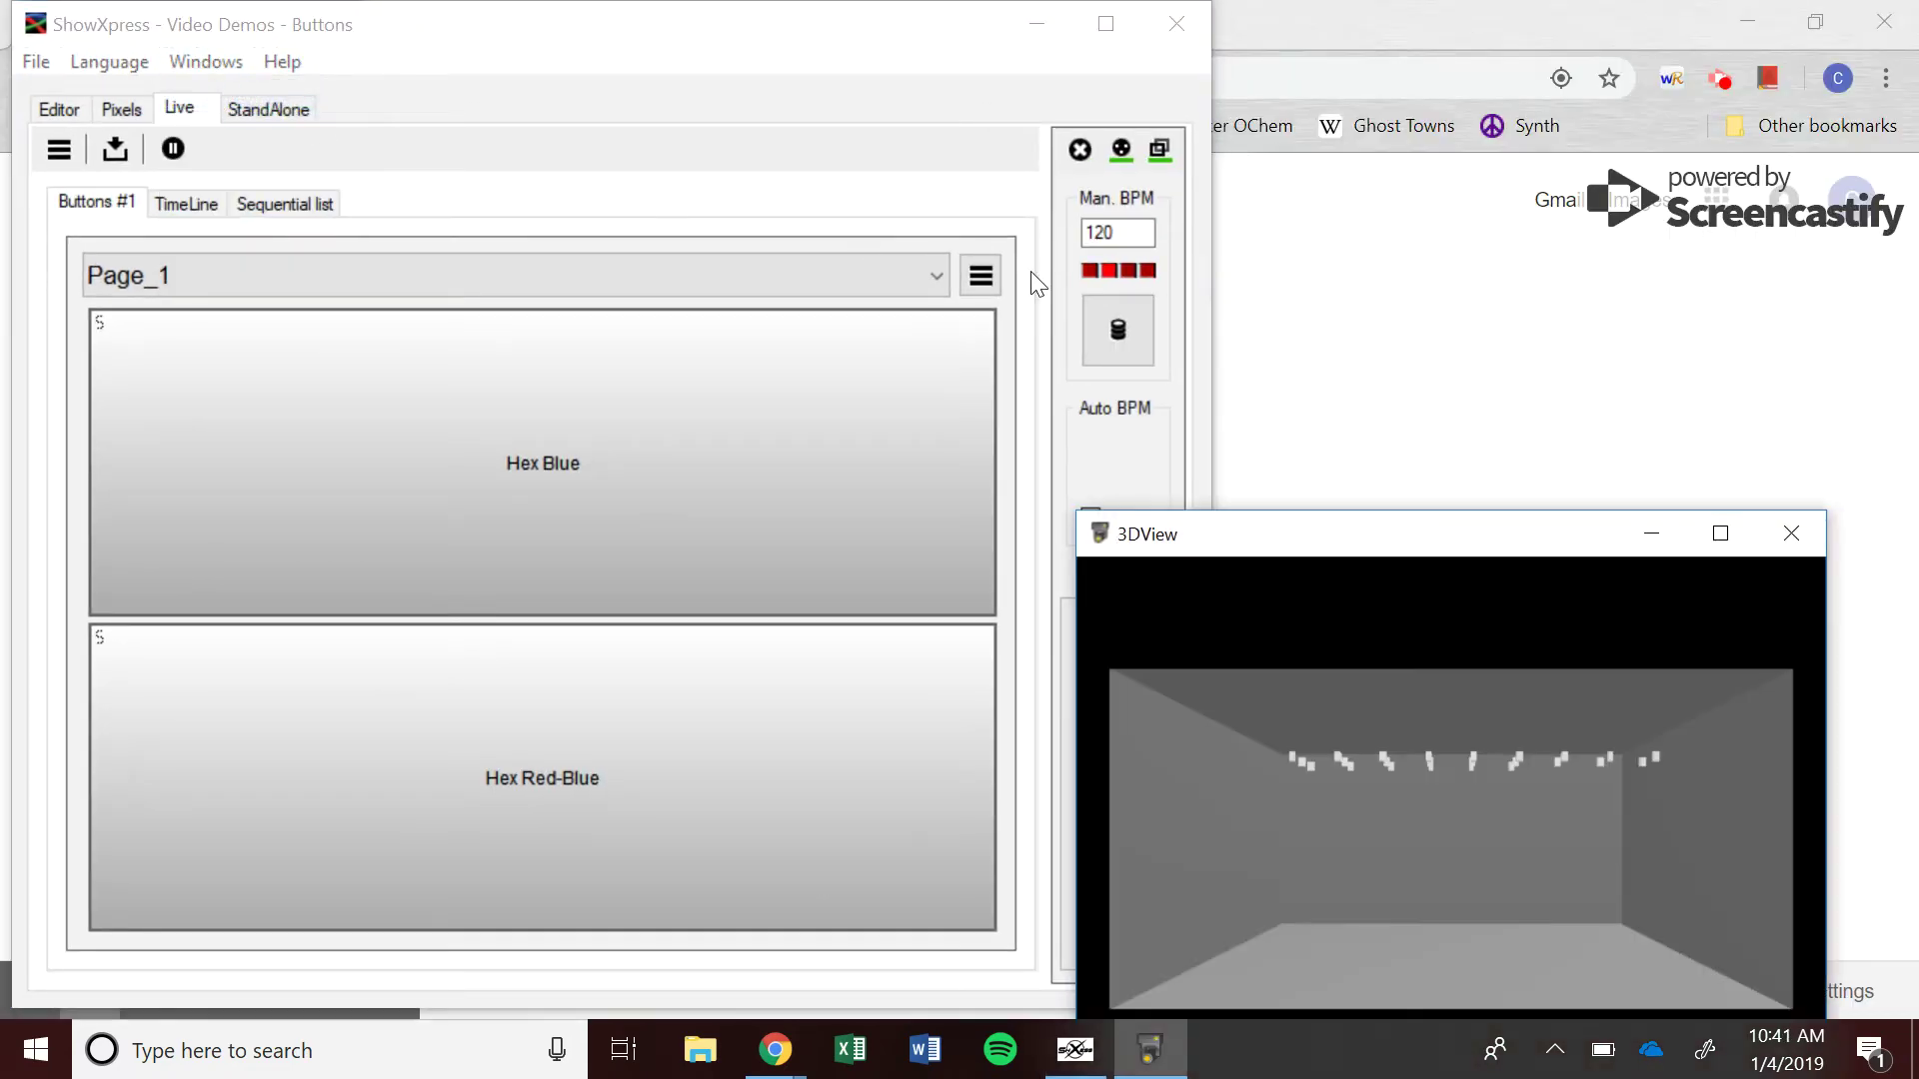
drag(1353, 548, 1410, 392)
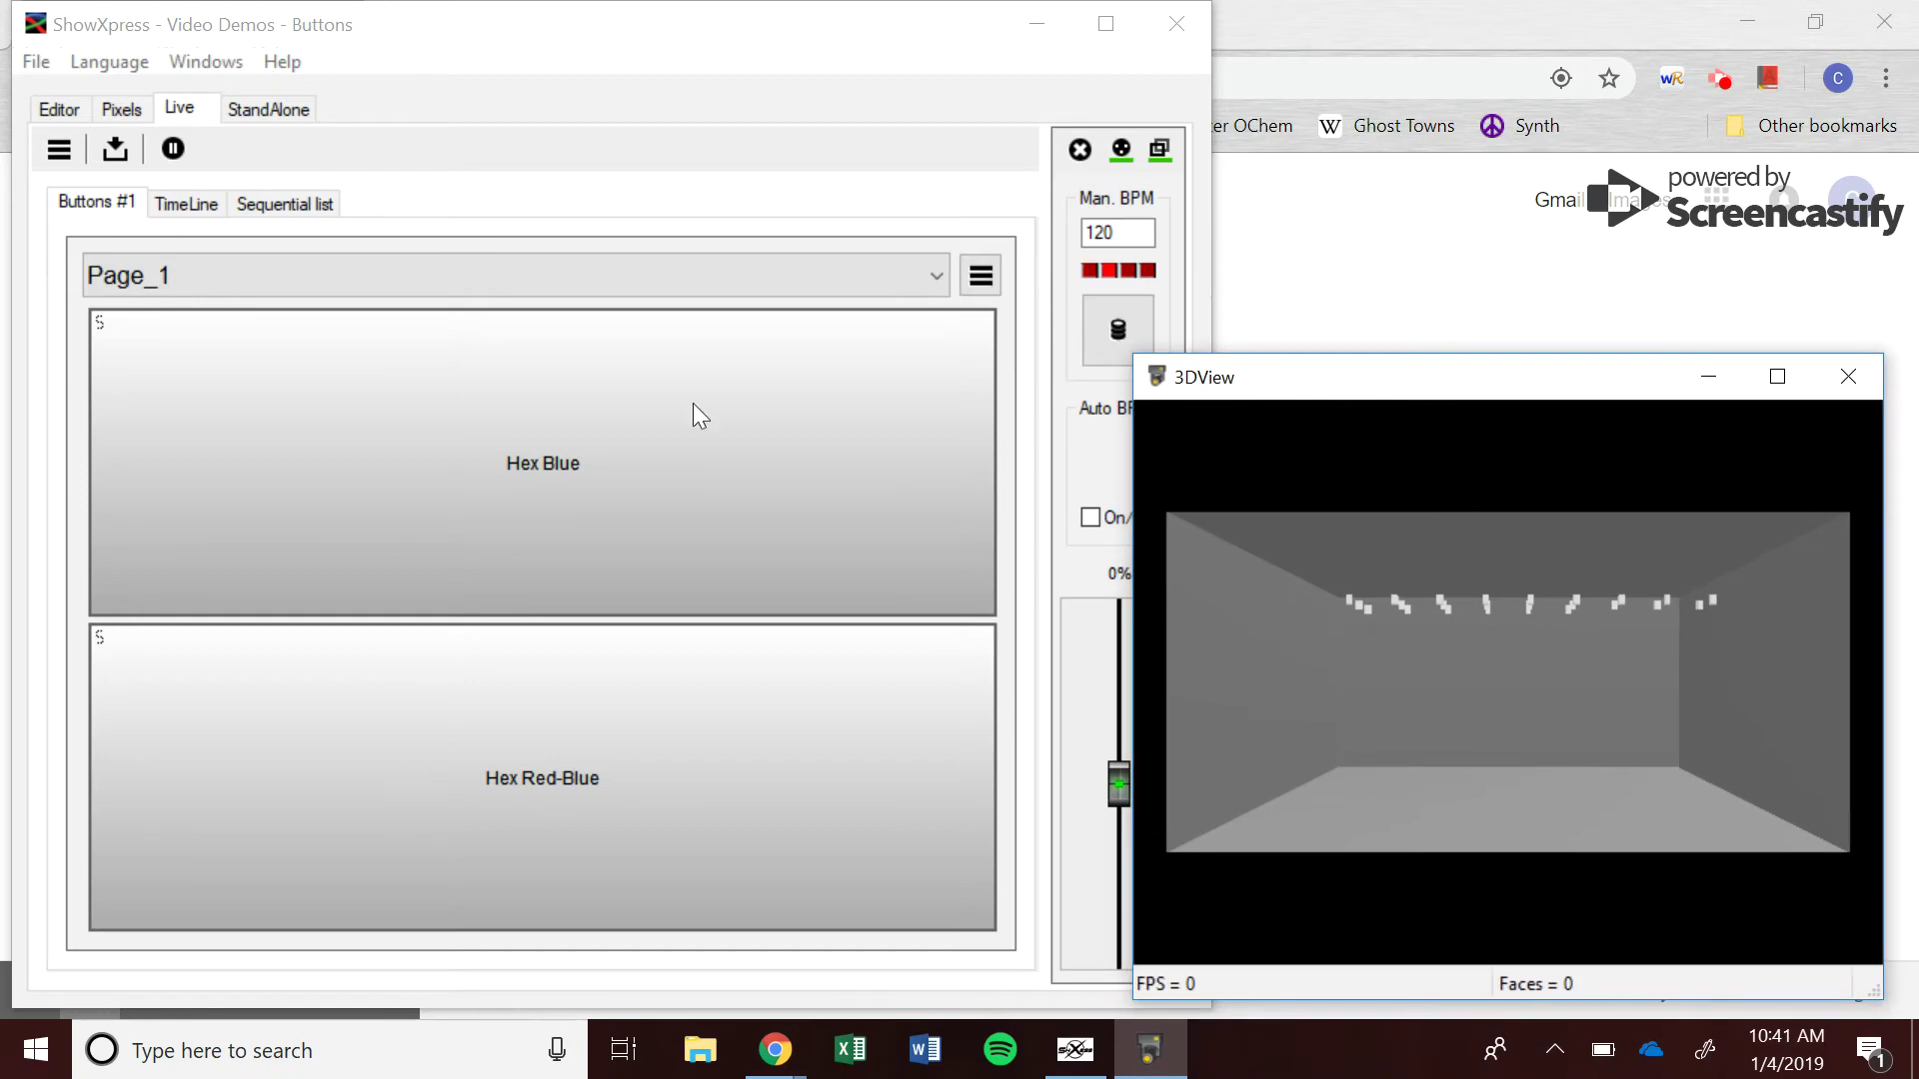
Step: Preview the Hex Blue and Hex Red-Blue scenes in the 3D view, and stop playback at the end
click(571, 399)
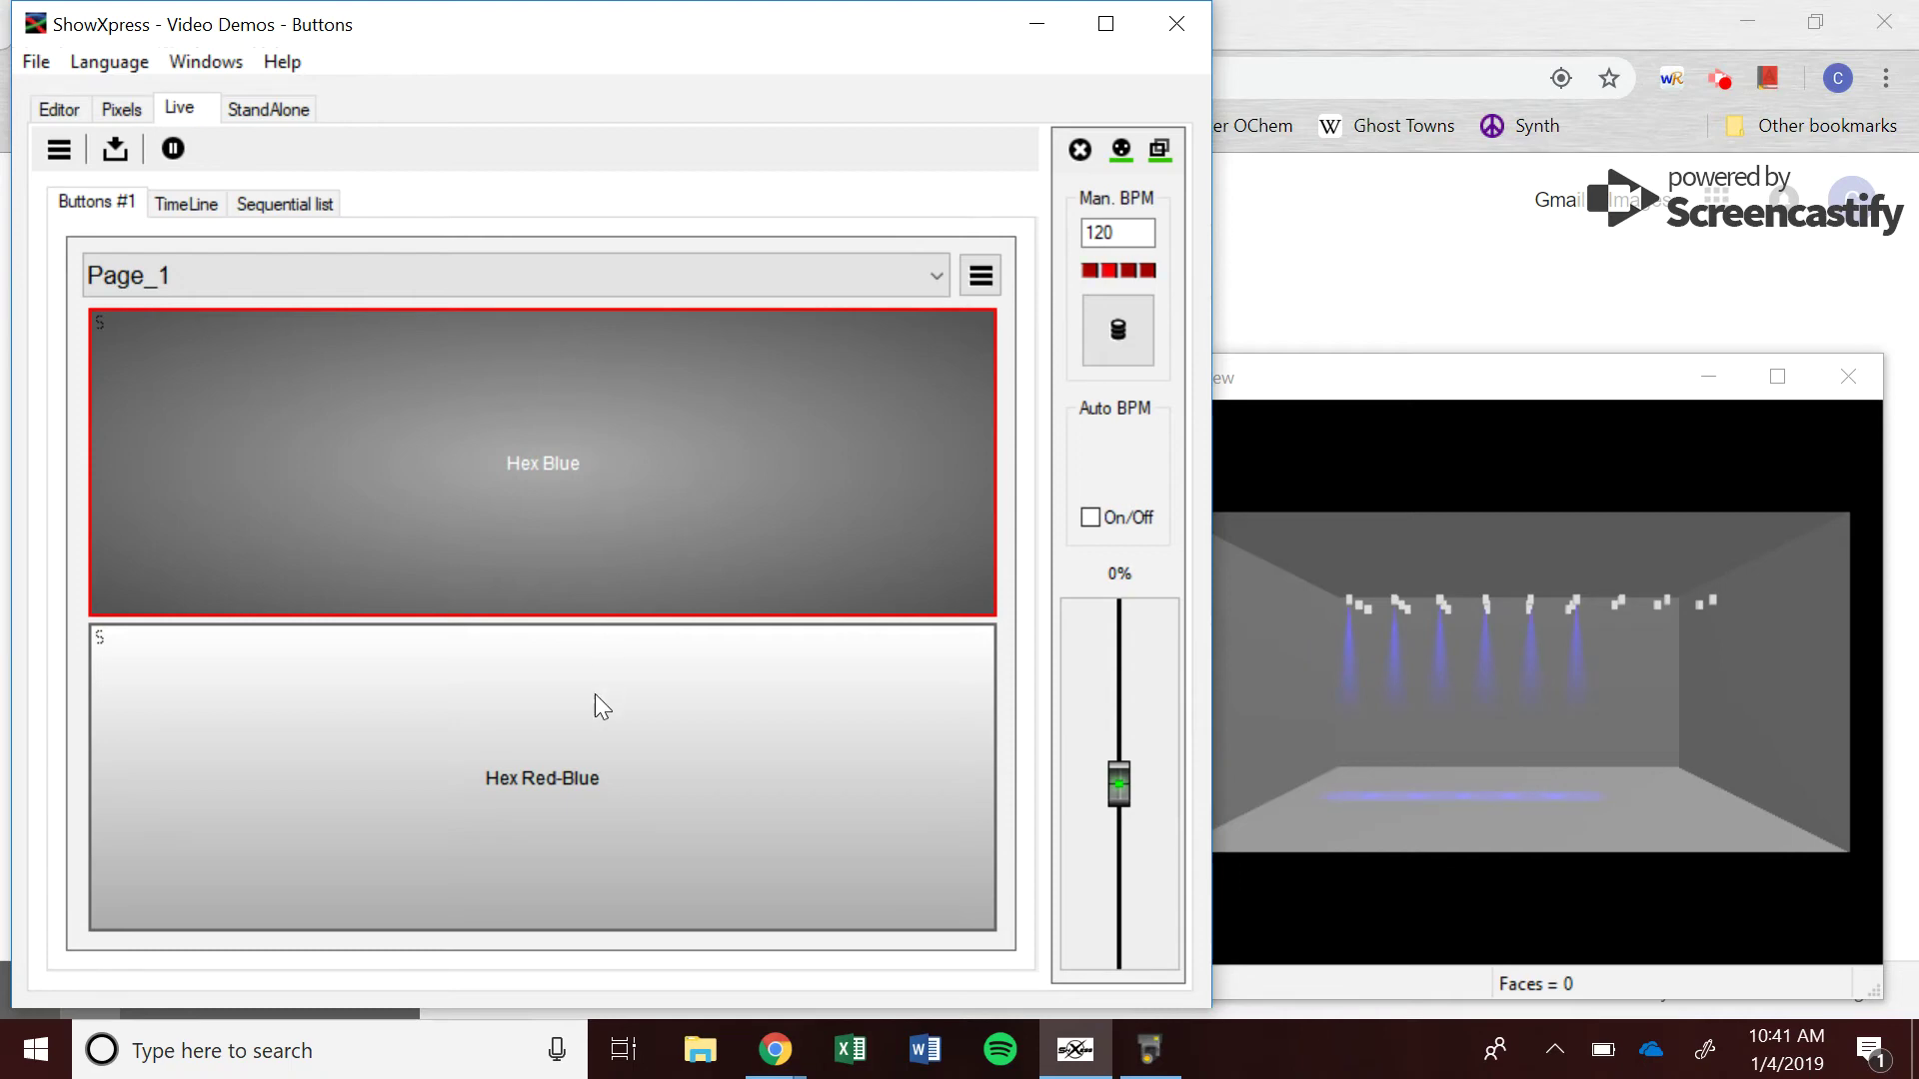
click(584, 758)
click(568, 586)
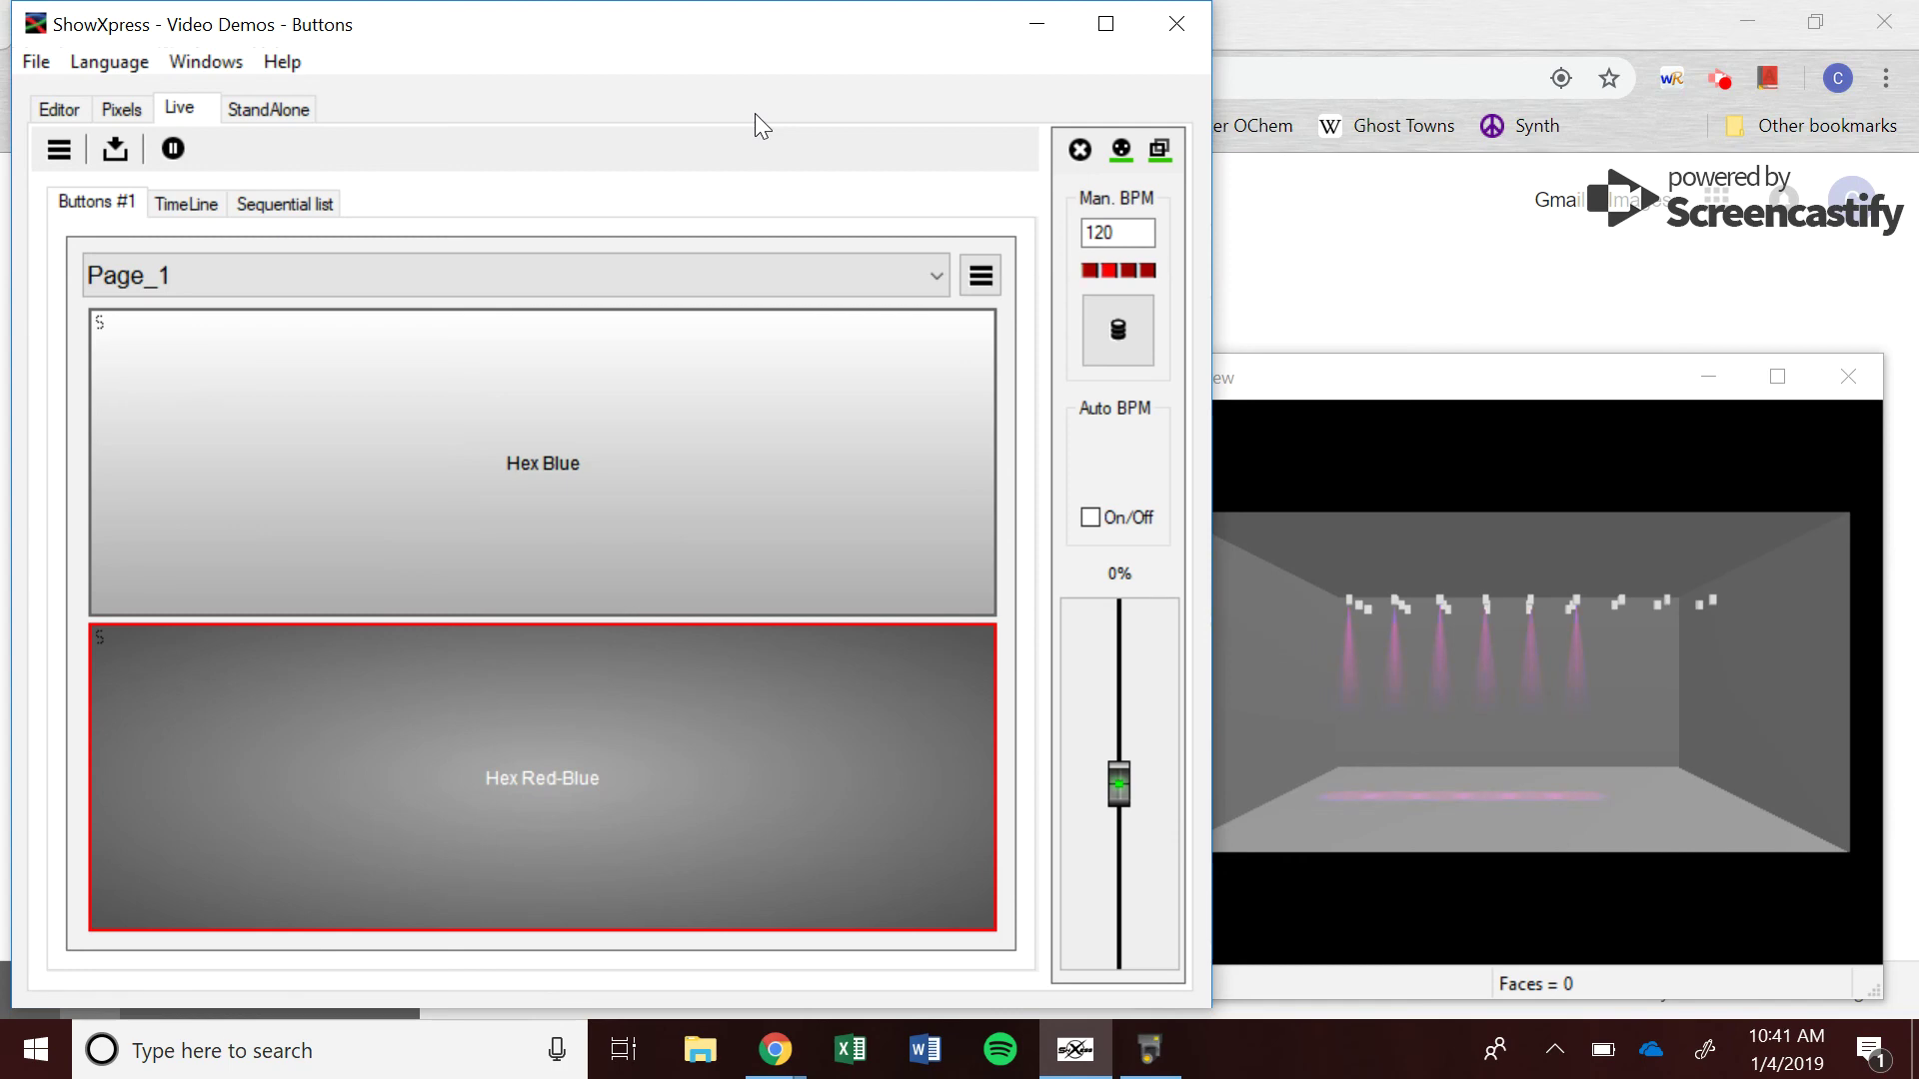
click(693, 772)
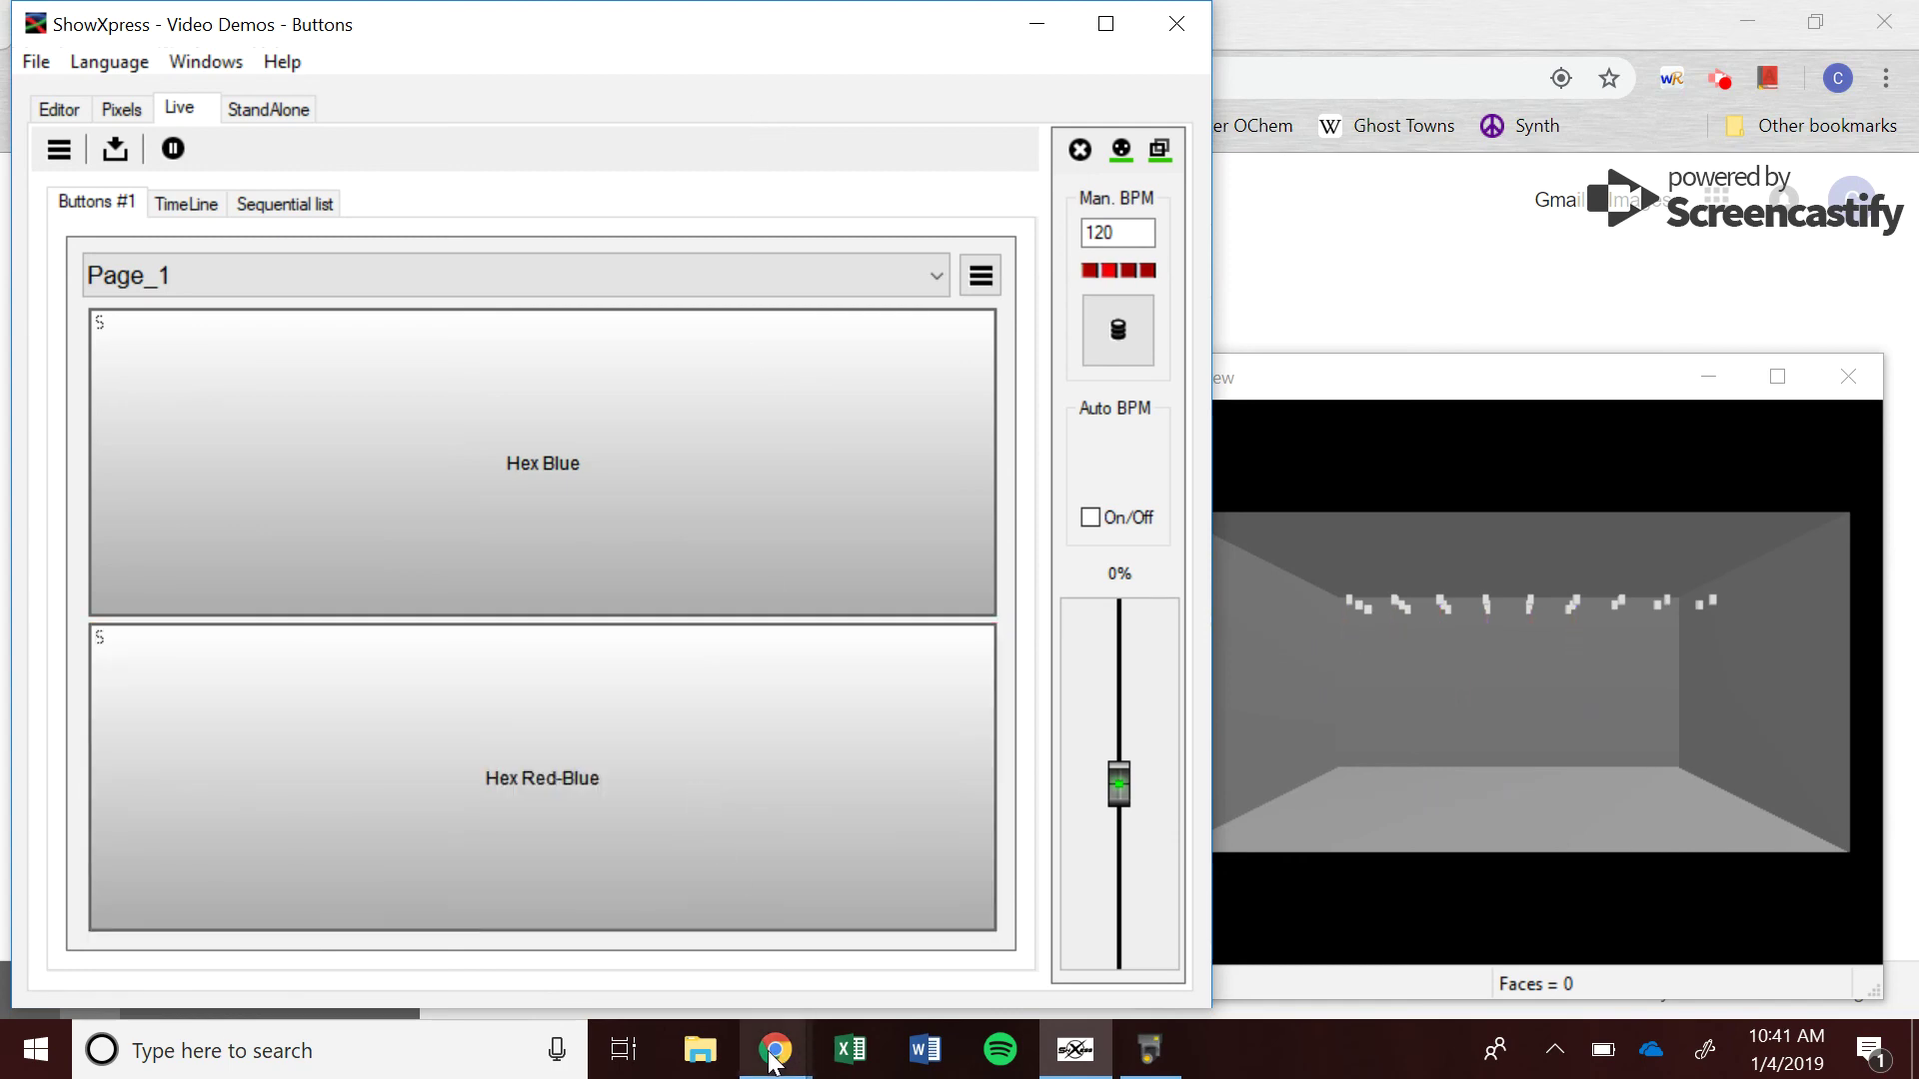